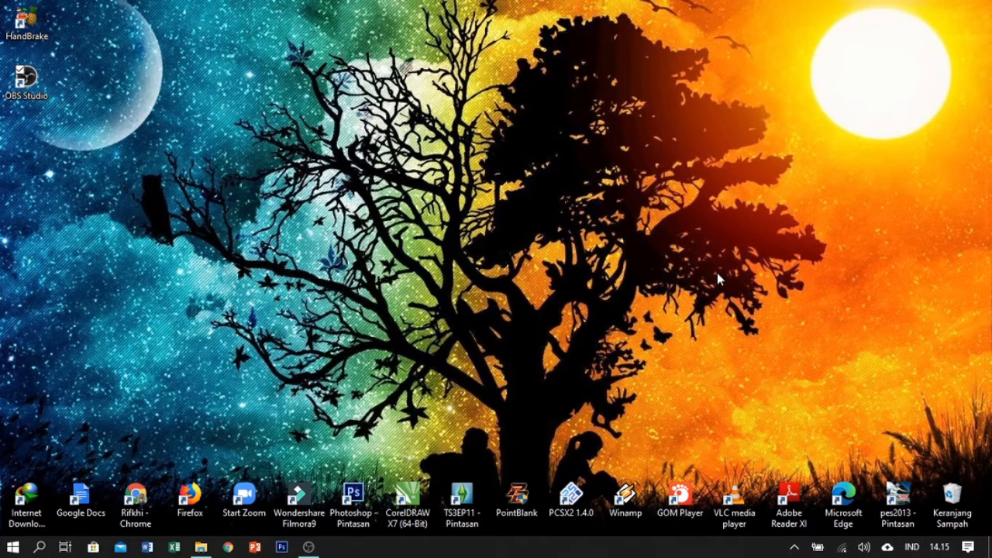
Step: Create a blank Word document and enter the sentence "Contoh kalimat tutorial Ms word."
{"action": "left_click", "coordinate": [149, 547]}
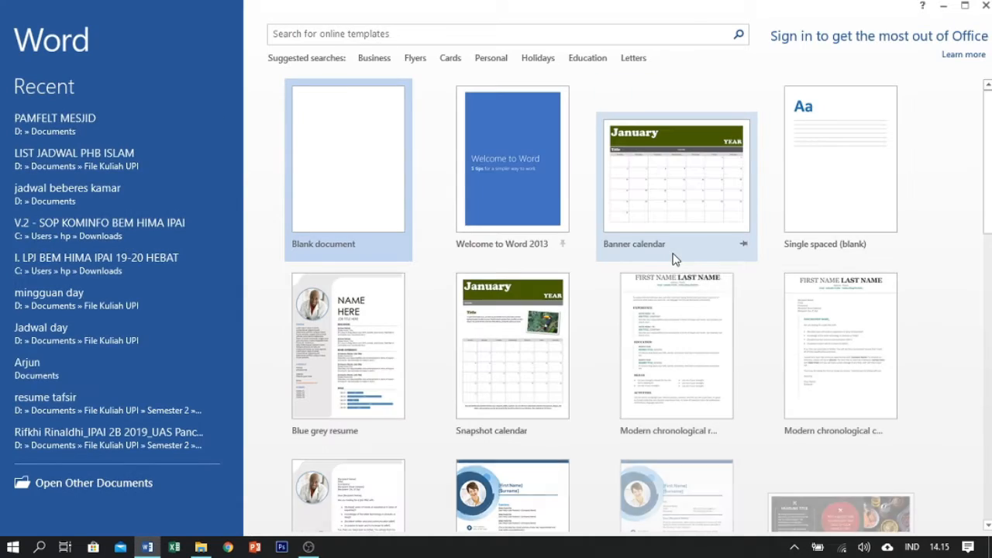
{"action": "left_click", "coordinate": [377, 178]}
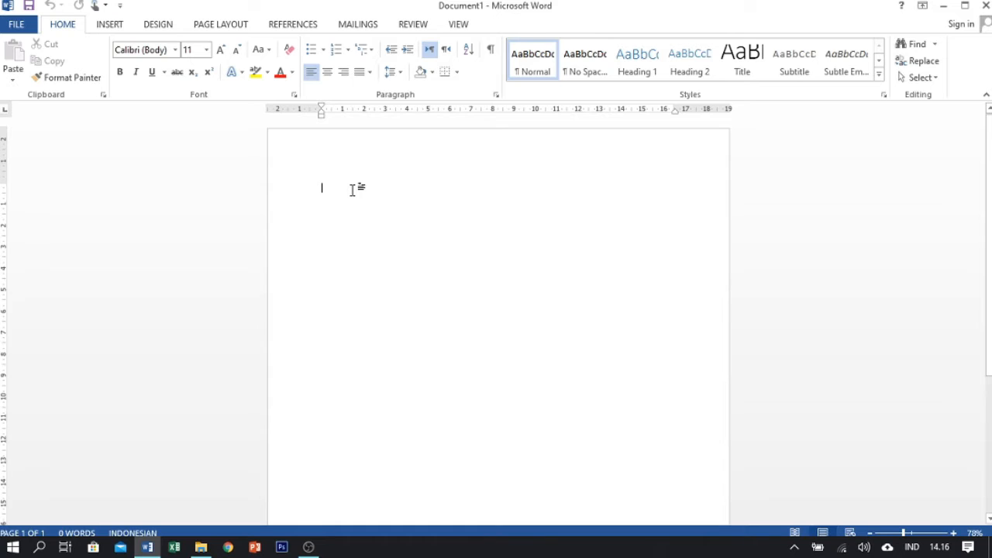
{"action": "type", "text": "cont"}
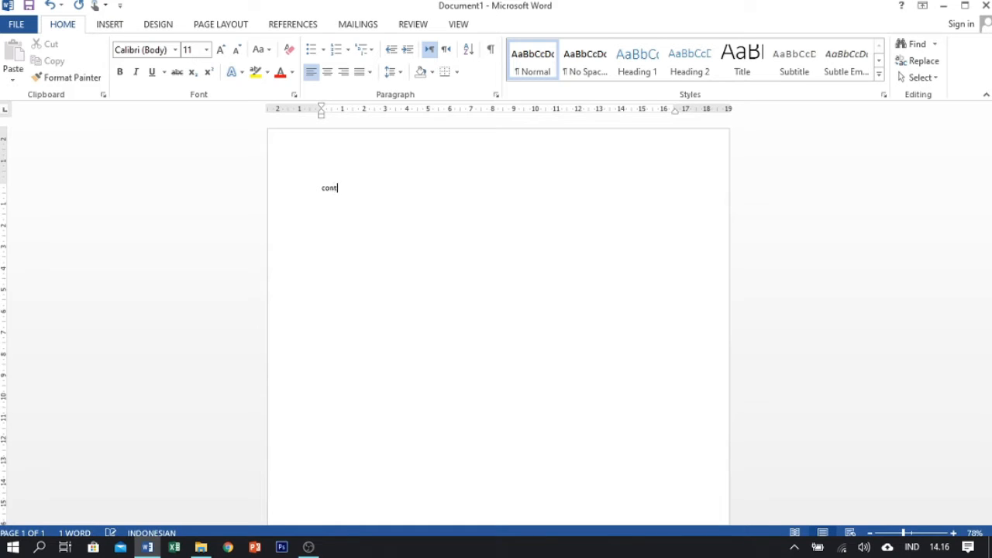
{"action": "type", "text": "oh kalimat tutorial Ms word"}
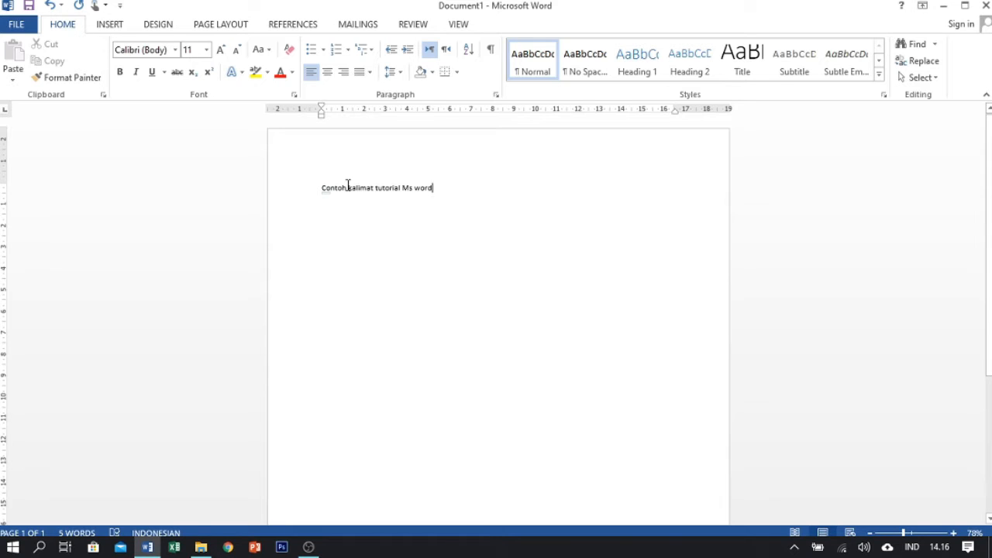
{"action": "type", "text": "."}
{"action": "left_click_drag", "start_coordinate": [317, 189], "coordinate": [377, 199]}
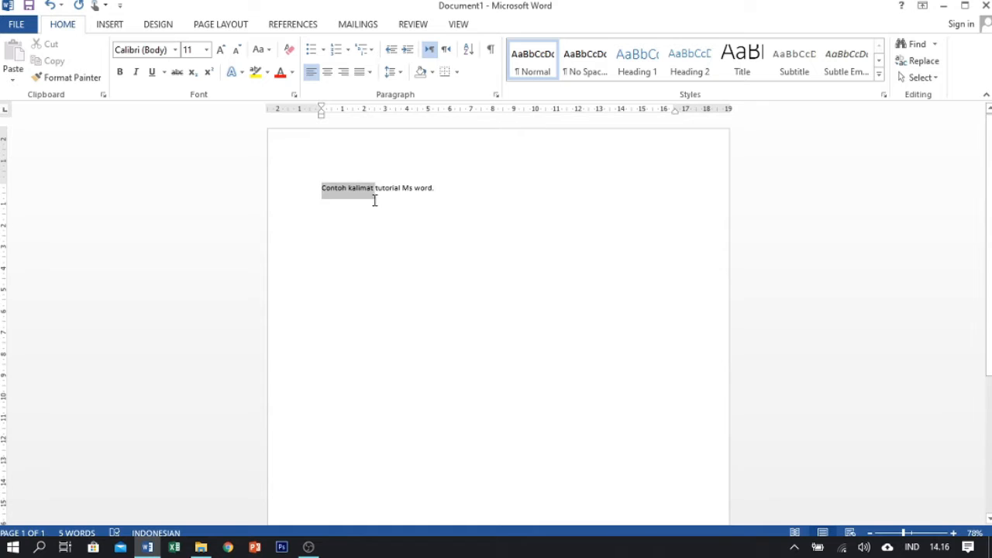
{"action": "left_click", "coordinate": [376, 194]}
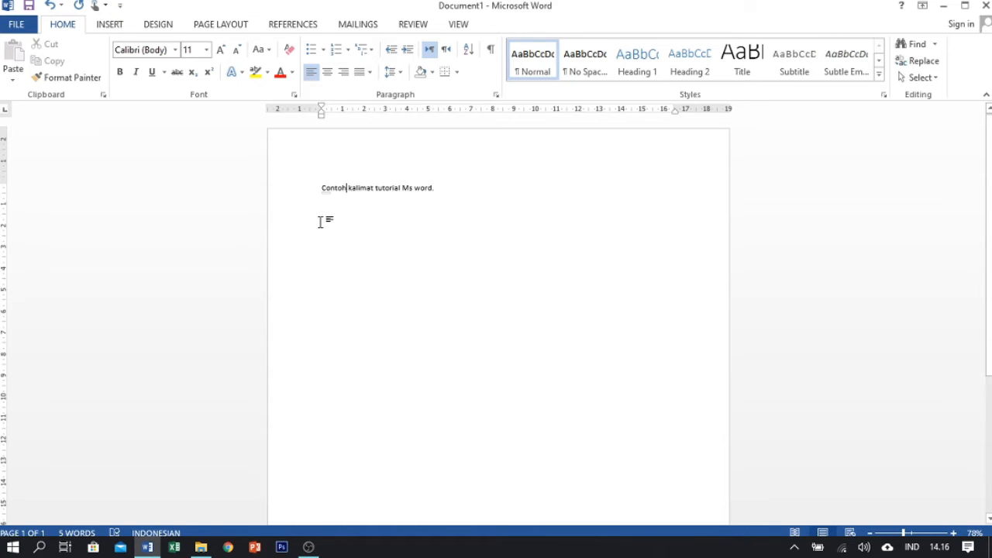
{"action": "left_click", "coordinate": [305, 192]}
{"action": "left_click", "coordinate": [431, 190]}
{"action": "left_click_drag", "start_coordinate": [321, 188], "coordinate": [438, 193]}
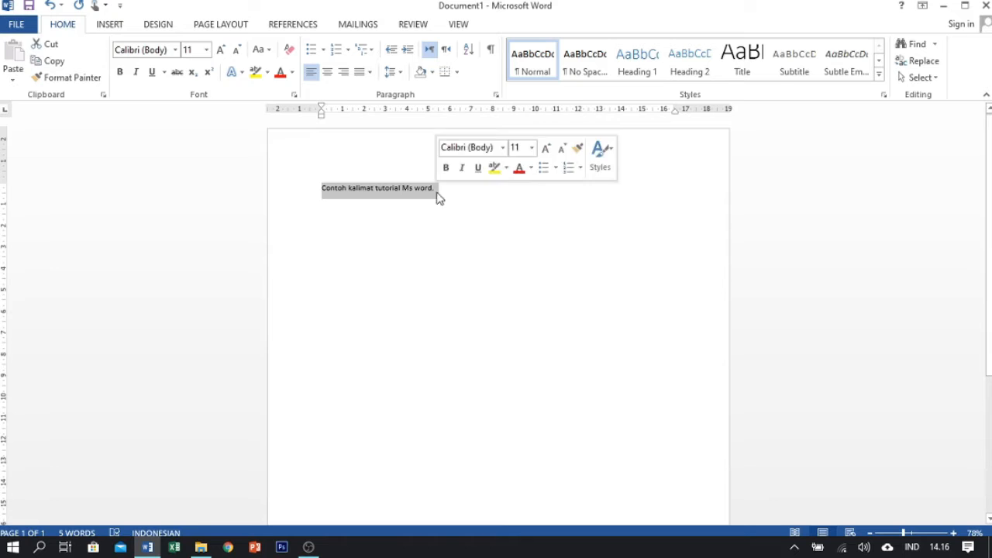
Step: Select the whole sentence from its first letter to the full stop and change its font to Lucida Handwriting
{"action": "left_click", "coordinate": [324, 193]}
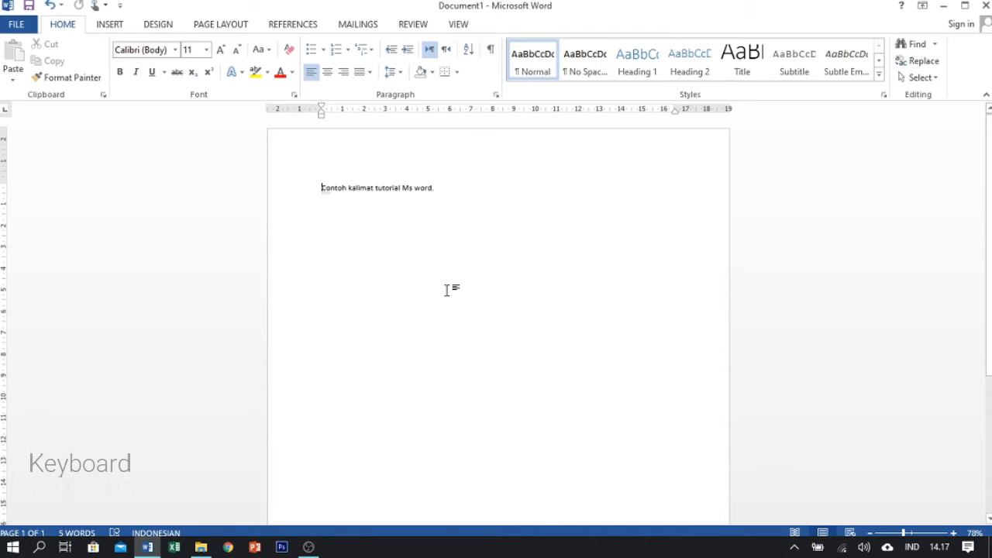
{"action": "key", "text": "shift+Right"}
{"action": "key", "text": "shift+Right"}
{"action": "key", "text": "shift+Right"}
{"action": "key", "text": "shift+Right"}
{"action": "key", "text": "shift+Right"}
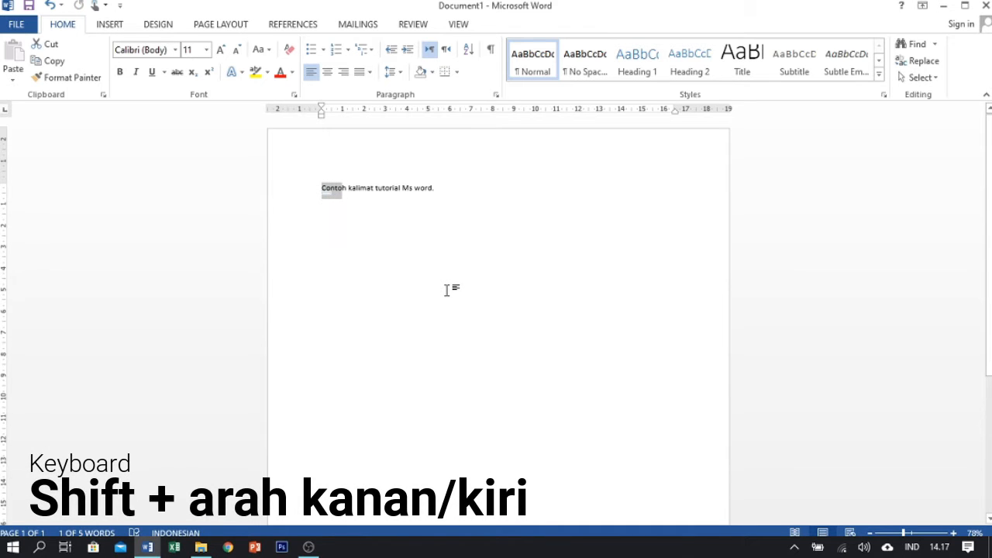
{"action": "key", "text": "shift+Right"}
{"action": "key", "text": "shift+Right"}
{"action": "key", "text": "shift+Right"}
{"action": "key", "text": "shift+Right"}
{"action": "key", "text": "shift+Right"}
{"action": "key", "text": "shift+Right"}
{"action": "key", "text": "shift+Right"}
{"action": "key", "text": "shift+Right"}
{"action": "key", "text": "shift+Right"}
{"action": "key", "text": "shift+Right"}
{"action": "key", "text": "shift+Right"}
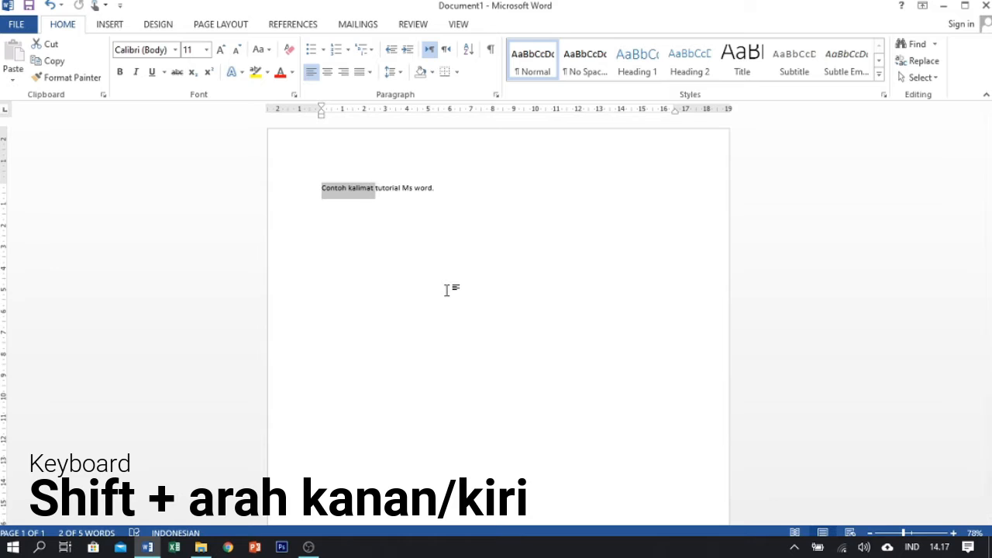
{"action": "key", "text": "shift+Right"}
{"action": "key", "text": "shift+Right"}
{"action": "key", "text": "shift+Right"}
{"action": "key", "text": "shift+Right"}
{"action": "key", "text": "shift+Right"}
{"action": "key", "text": "shift+Right"}
{"action": "key", "text": "shift+Right"}
{"action": "key", "text": "shift+Right"}
{"action": "key", "text": "shift+Right"}
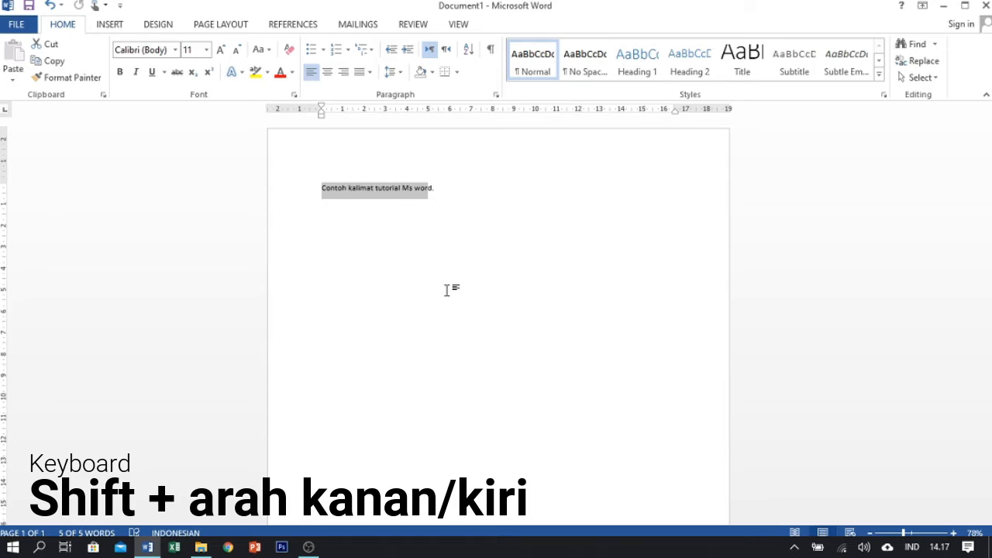
{"action": "key", "text": "shift+Left"}
{"action": "key", "text": "shift+Left"}
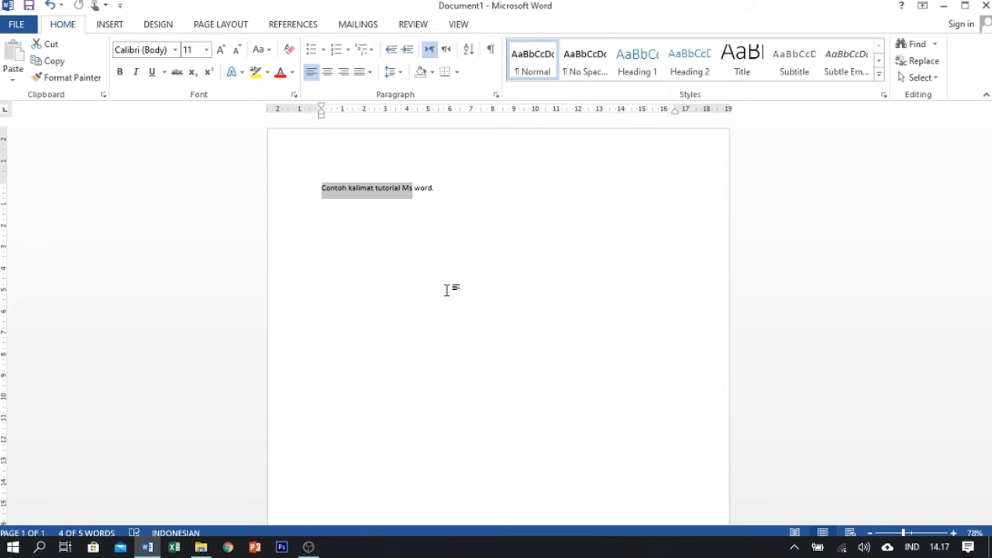
{"action": "key", "text": "shift+Right"}
{"action": "key", "text": "shift+Right"}
{"action": "key", "text": "shift+Right"}
{"action": "key", "text": "shift+Right"}
{"action": "key", "text": "shift+Right"}
{"action": "key", "text": "shift+Right"}
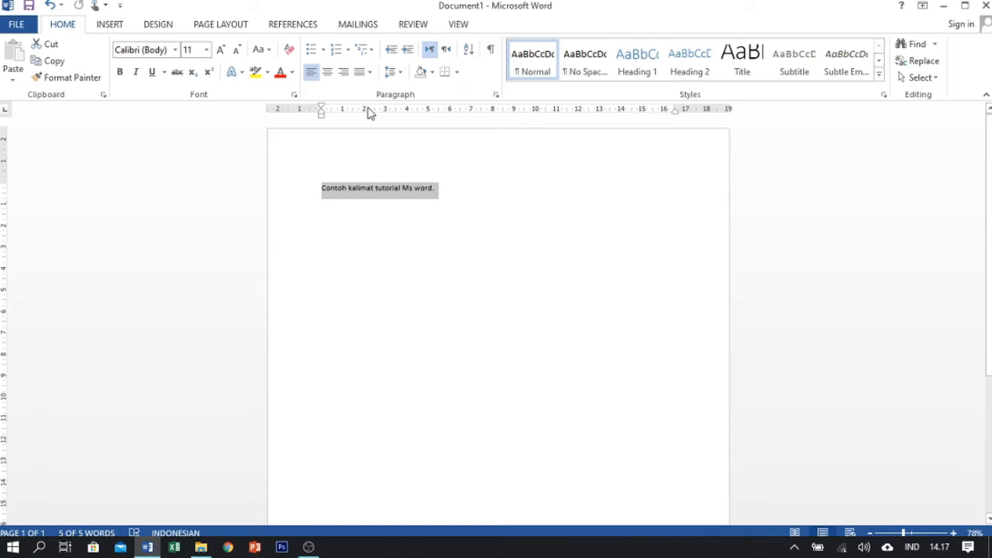
{"action": "left_click", "coordinate": [177, 50]}
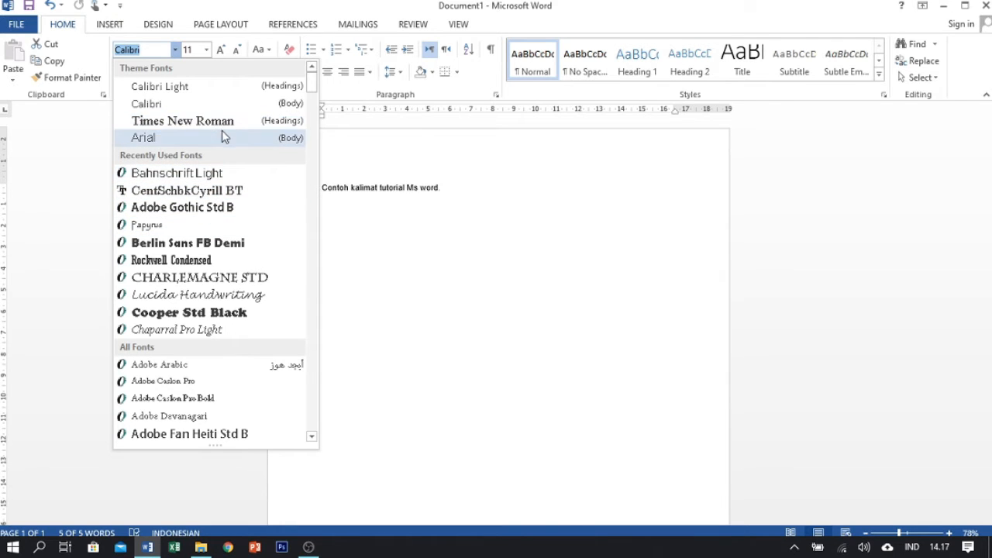
{"action": "left_click", "coordinate": [219, 296]}
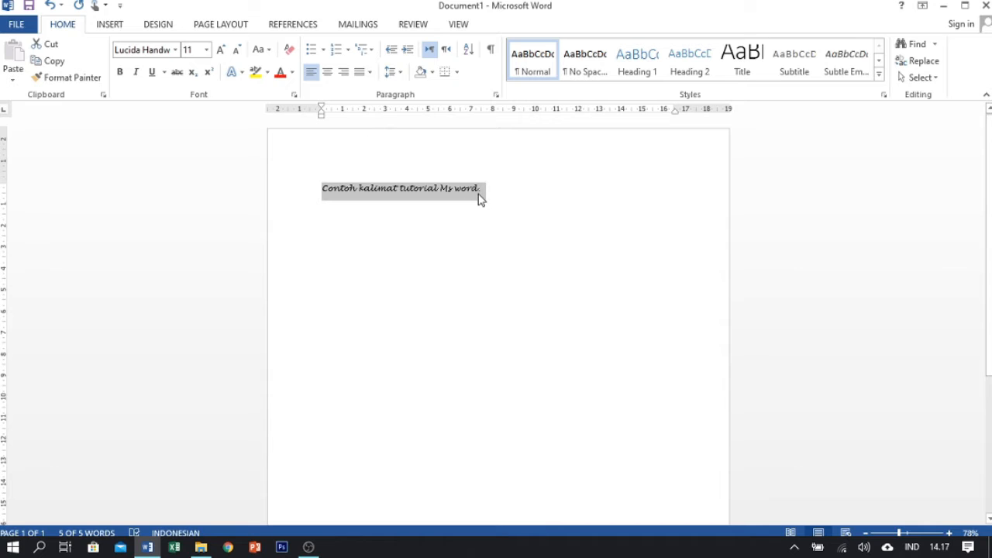
Step: Set the selected sentence's font size to 24, then reduce it one step to 22
{"action": "left_click", "coordinate": [206, 50]}
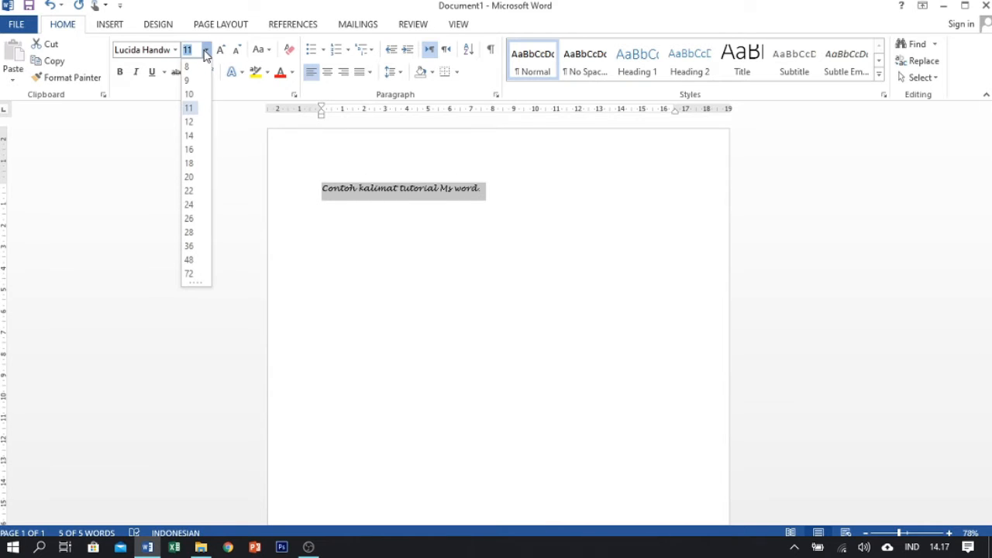
{"action": "left_click", "coordinate": [188, 206]}
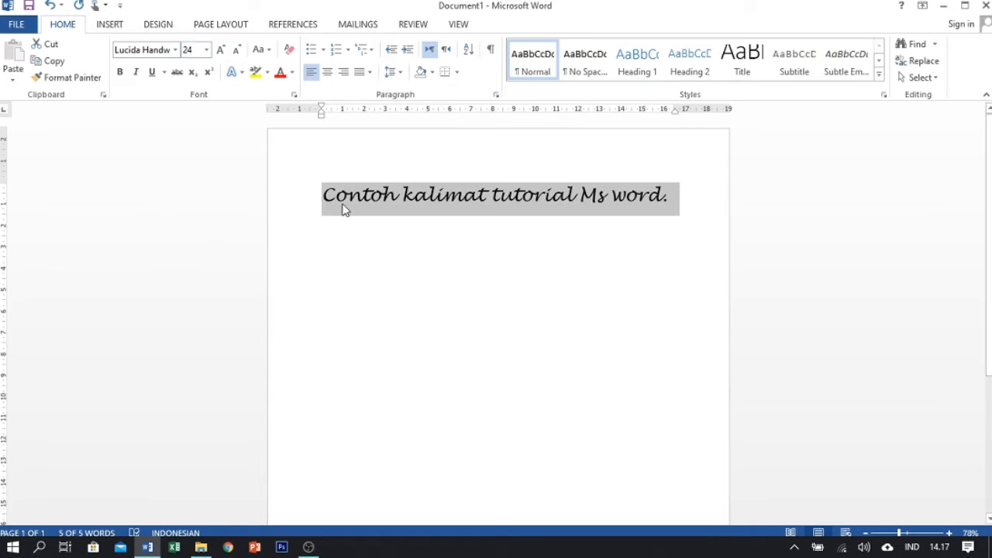
{"action": "left_click", "coordinate": [238, 54]}
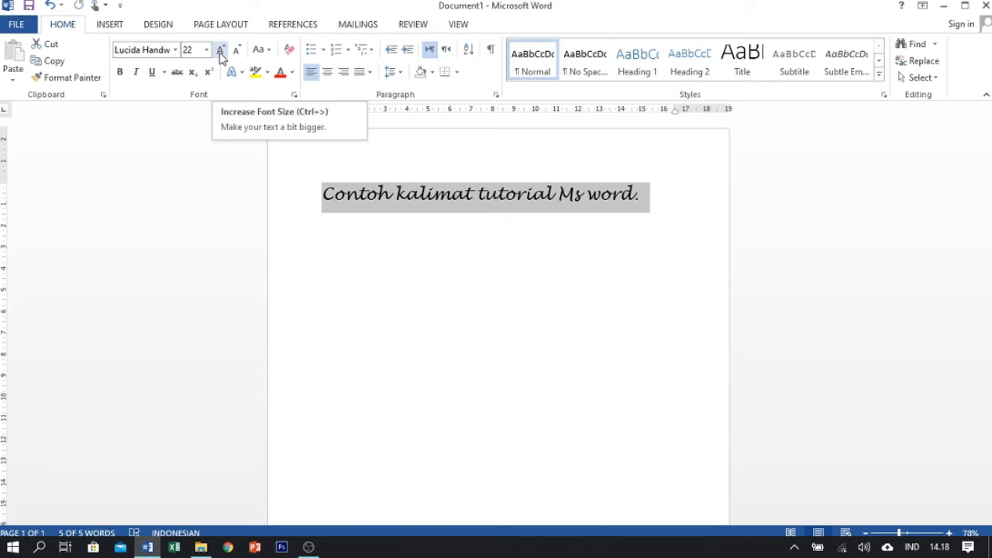
Step: Enlarge the sentence's font size step by step to 36, then shrink it back to 22
{"action": "left_click", "coordinate": [224, 50]}
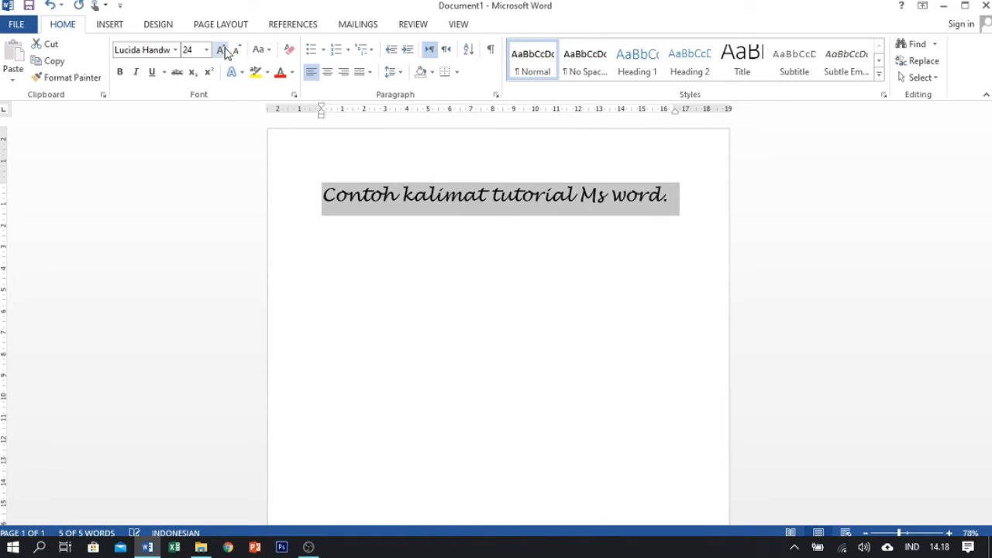
{"action": "left_click", "coordinate": [224, 50]}
{"action": "left_click", "coordinate": [224, 49]}
{"action": "left_click", "coordinate": [224, 50]}
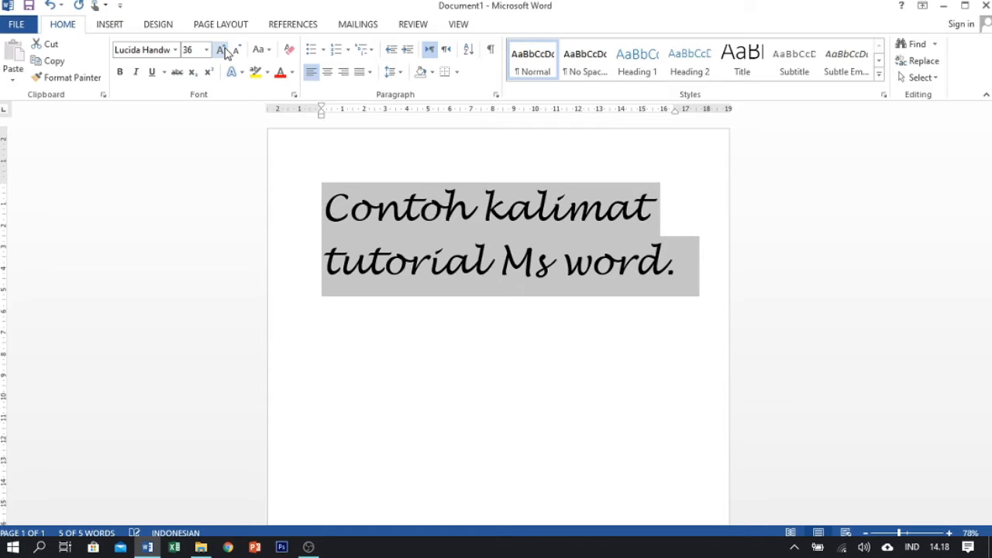
{"action": "left_click", "coordinate": [237, 51]}
{"action": "left_click", "coordinate": [237, 52]}
{"action": "left_click", "coordinate": [237, 51]}
{"action": "left_click", "coordinate": [237, 51]}
{"action": "left_click", "coordinate": [237, 51]}
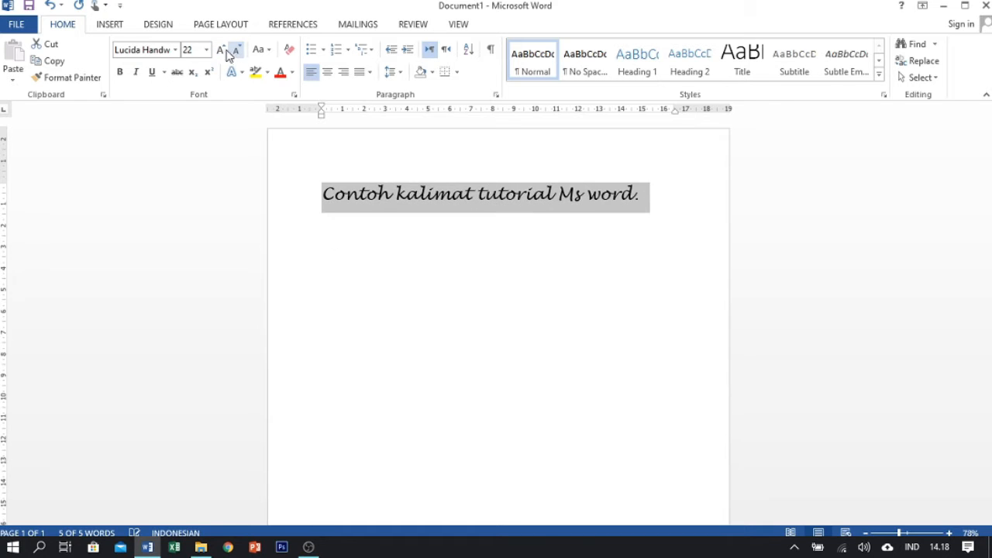
Step: Alternately grow and shrink the sentence's font size by one step three times, ending at 22
{"action": "left_click", "coordinate": [223, 51]}
{"action": "left_click", "coordinate": [235, 51]}
{"action": "left_click", "coordinate": [222, 51]}
{"action": "left_click", "coordinate": [235, 51]}
{"action": "left_click", "coordinate": [222, 52]}
{"action": "left_click", "coordinate": [235, 52]}
Step: Try the Sentence case option on the selected sentence, followed by the lowercase option
{"action": "left_click", "coordinate": [269, 50]}
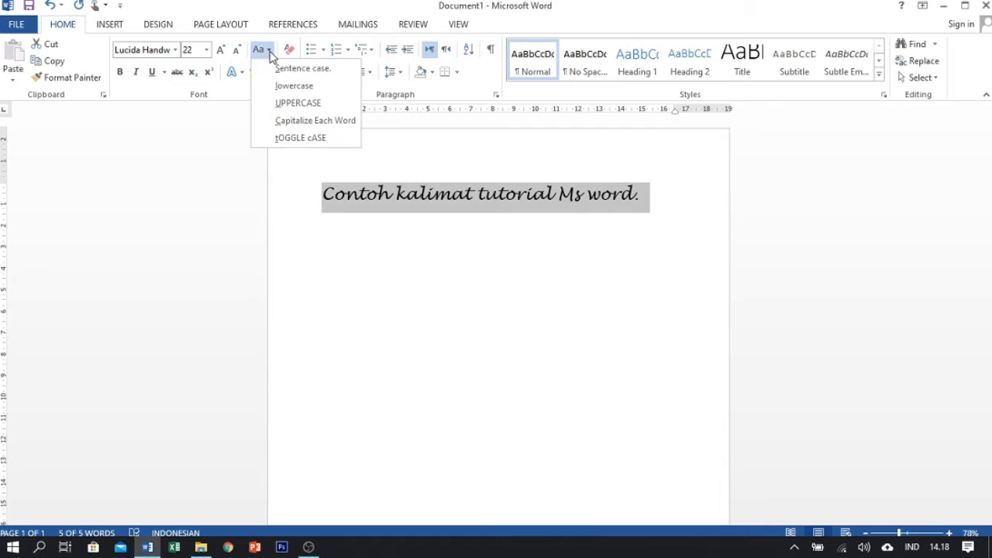
{"action": "left_click", "coordinate": [310, 75]}
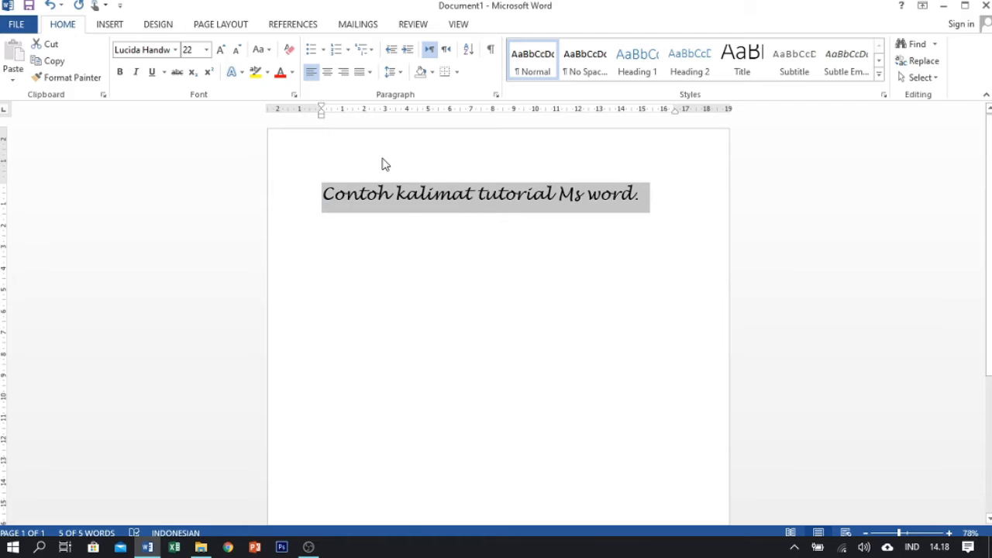
{"action": "left_click", "coordinate": [260, 49]}
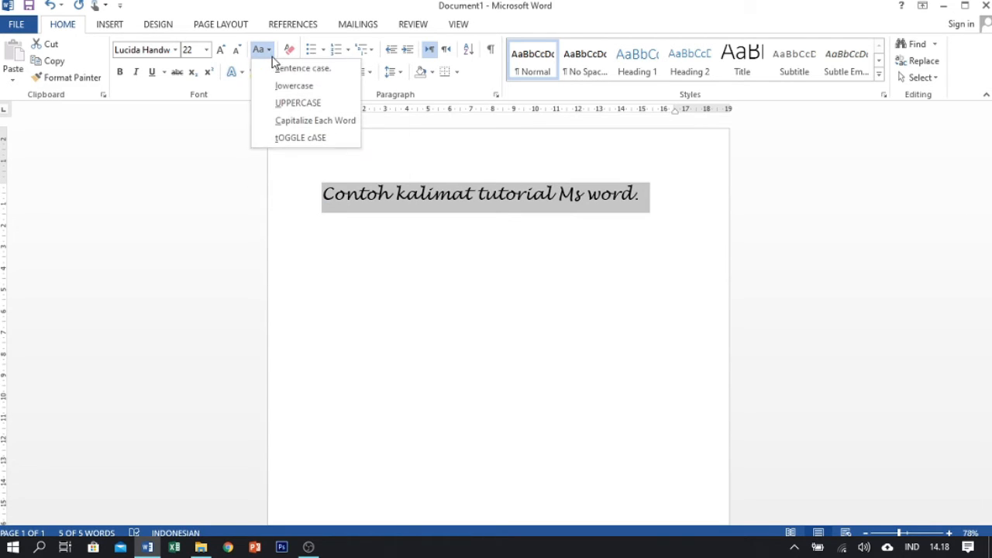
{"action": "left_click", "coordinate": [314, 88]}
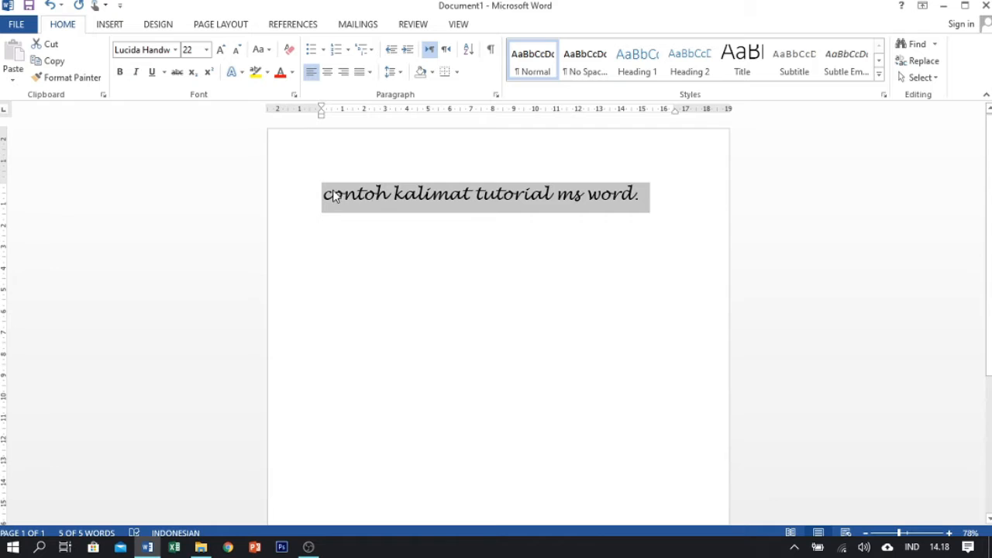
Step: Try the UPPERCASE option on the selected sentence, followed by Capitalize Each Word
{"action": "left_click", "coordinate": [263, 53]}
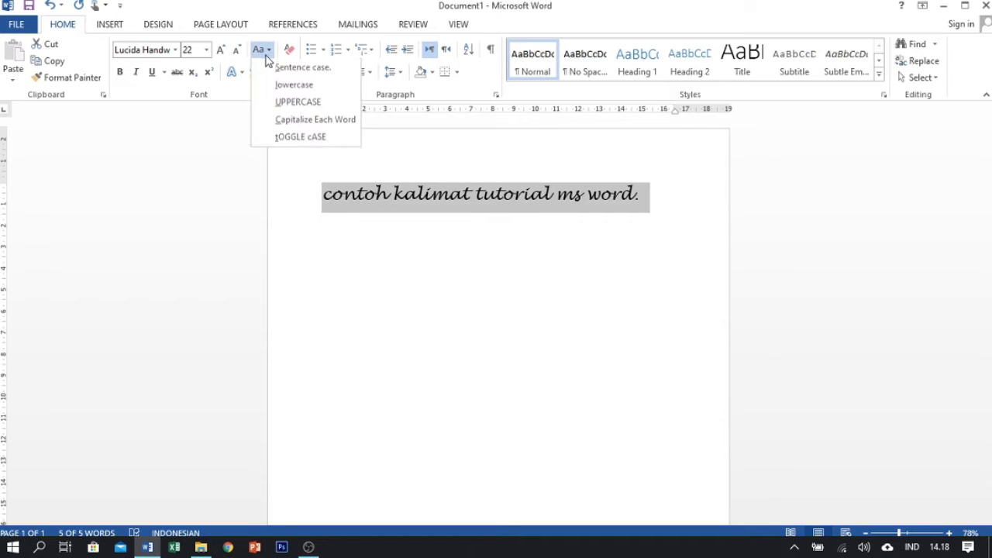
{"action": "left_click", "coordinate": [308, 104]}
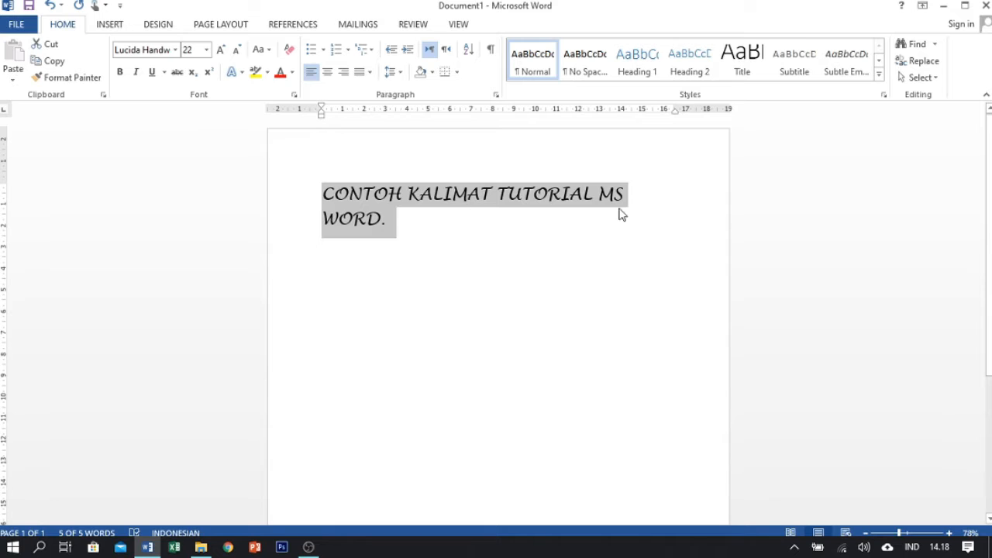
{"action": "left_click", "coordinate": [270, 51]}
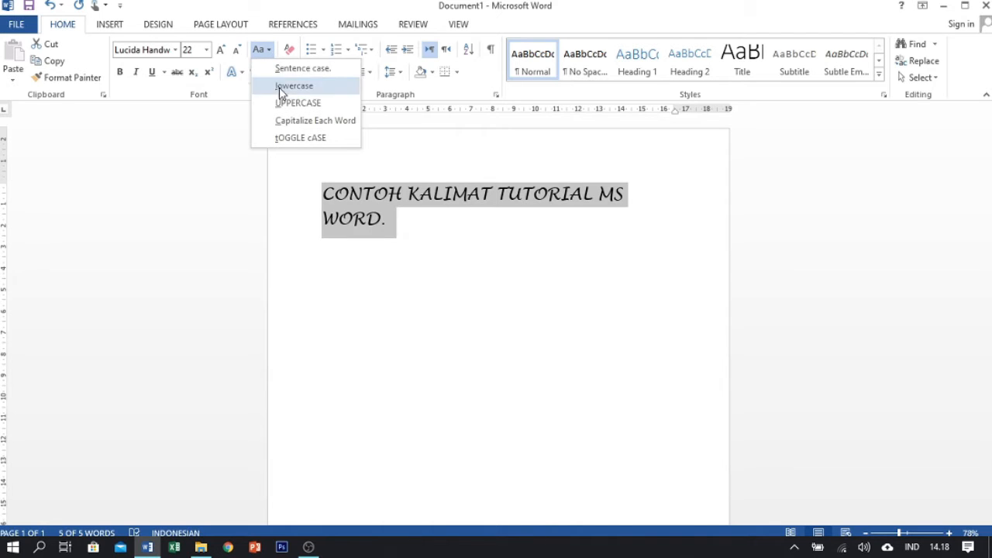
{"action": "left_click", "coordinate": [306, 121]}
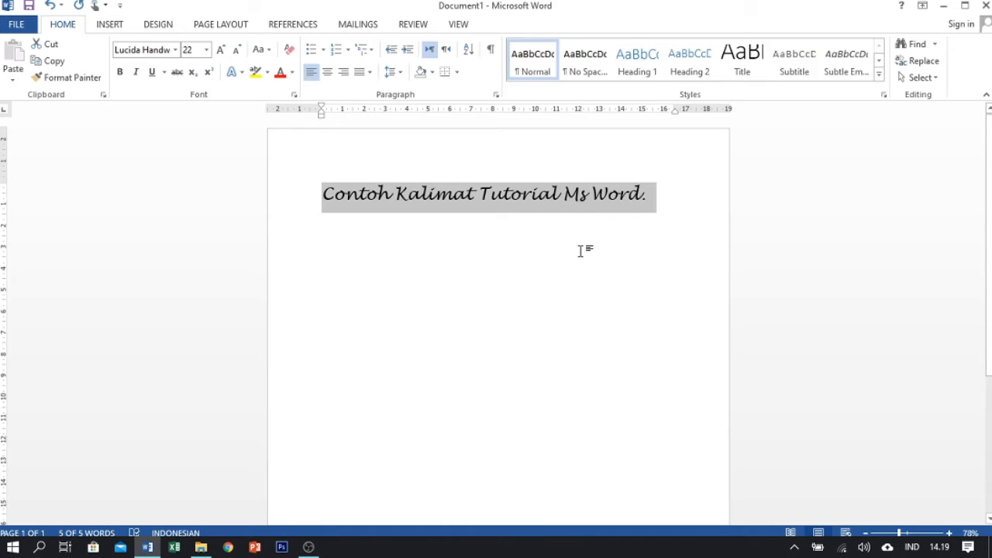
Step: Apply tOGGLE cASE to the selected sentence, then convert it to Sentence case
{"action": "left_click", "coordinate": [261, 51]}
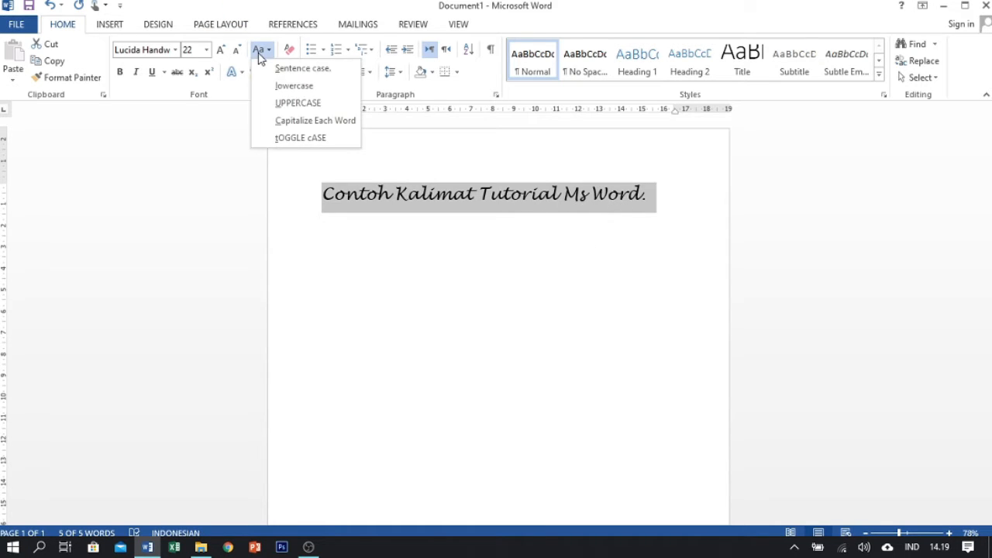
{"action": "left_click", "coordinate": [298, 138]}
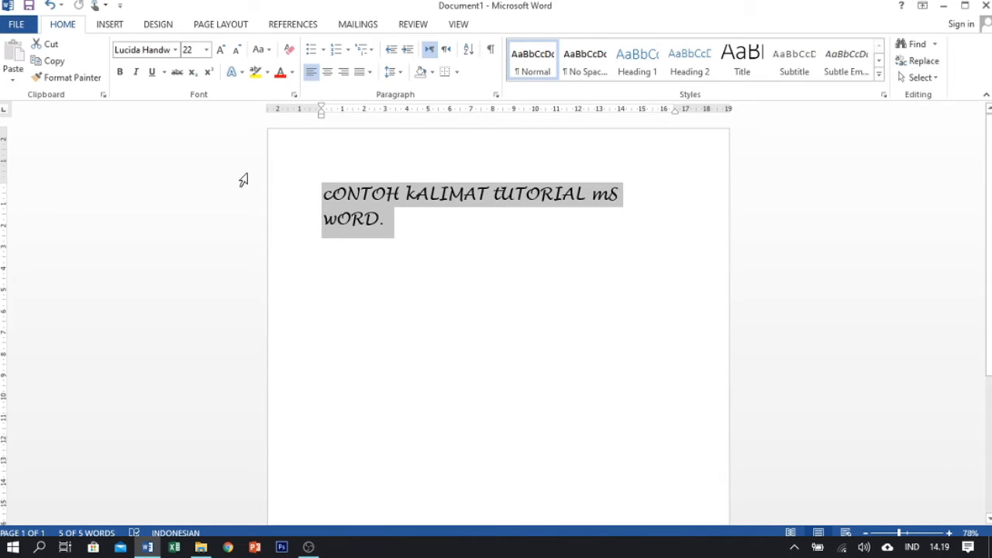
{"action": "left_click", "coordinate": [260, 52]}
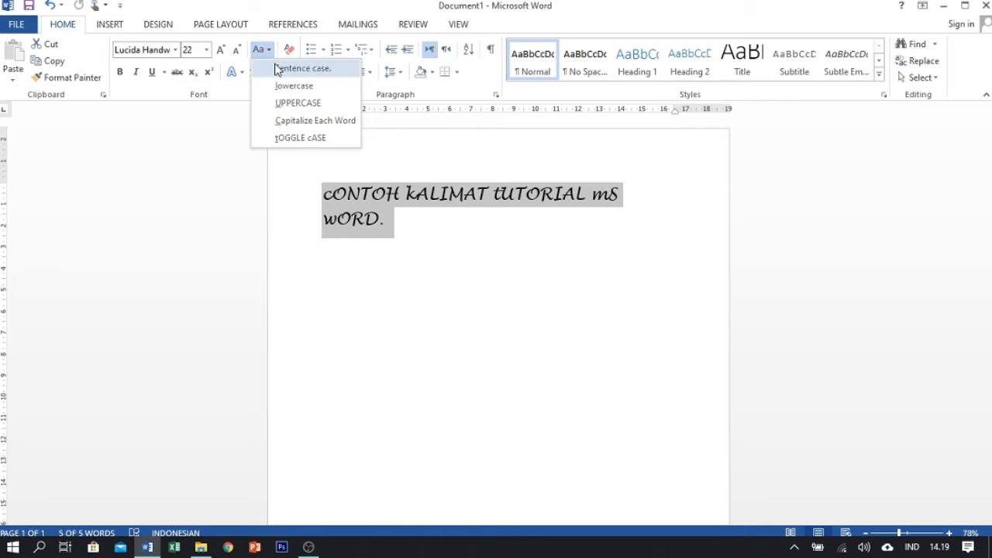
{"action": "left_click", "coordinate": [277, 69]}
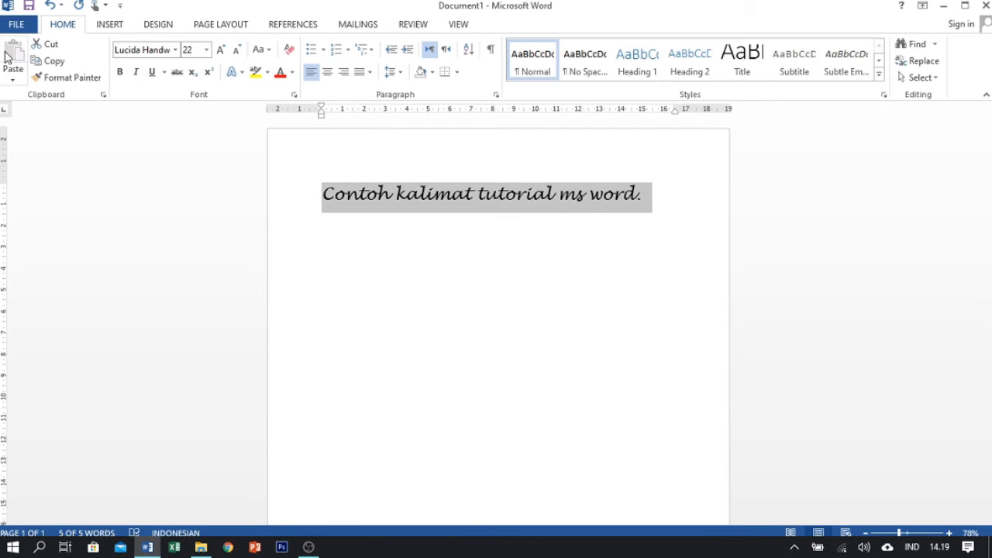
Step: Format the selected sentence as bold and italic
{"action": "left_click", "coordinate": [120, 72]}
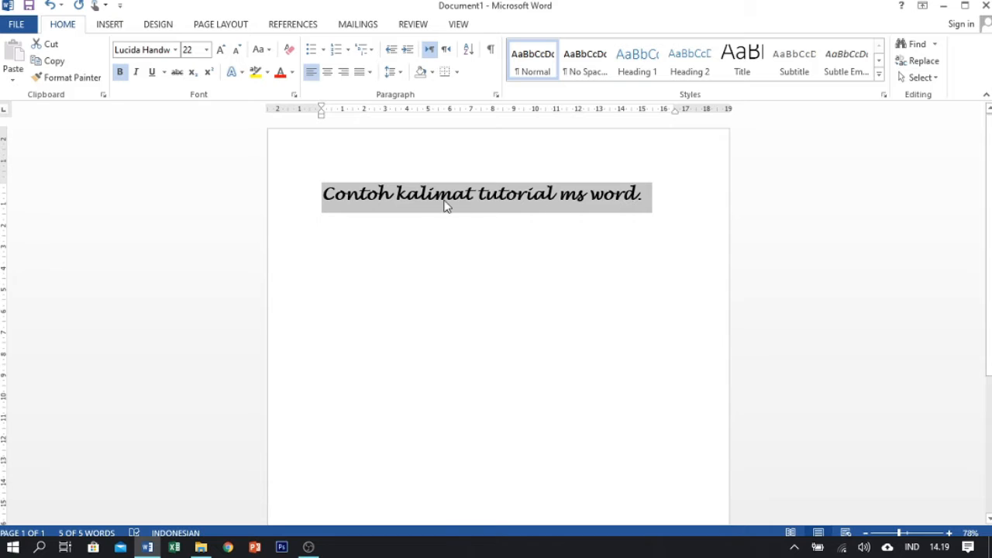
{"action": "left_click", "coordinate": [136, 72]}
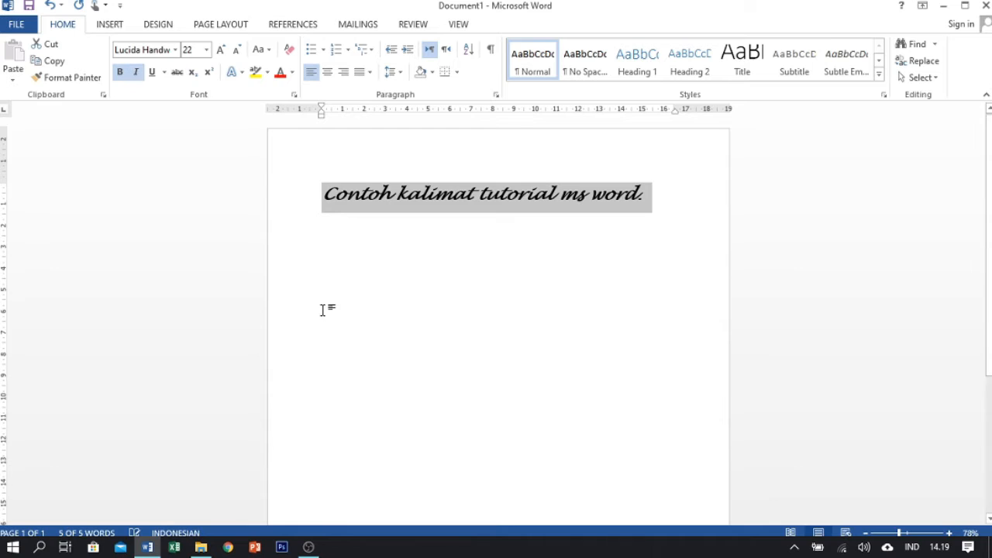
Step: Try underlining the selected sentence, preview the underline styles and take the underline off again
{"action": "left_click", "coordinate": [154, 74]}
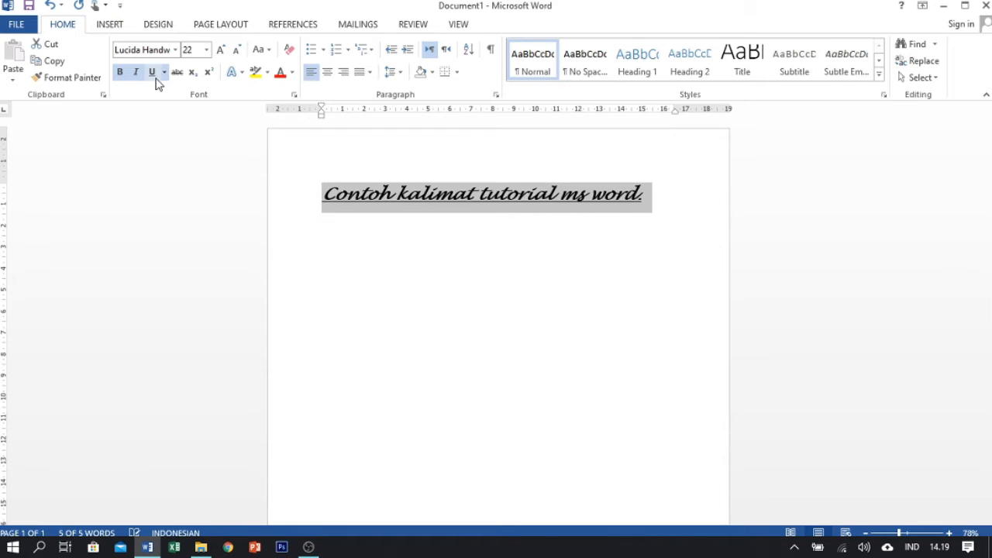
{"action": "left_click", "coordinate": [164, 72]}
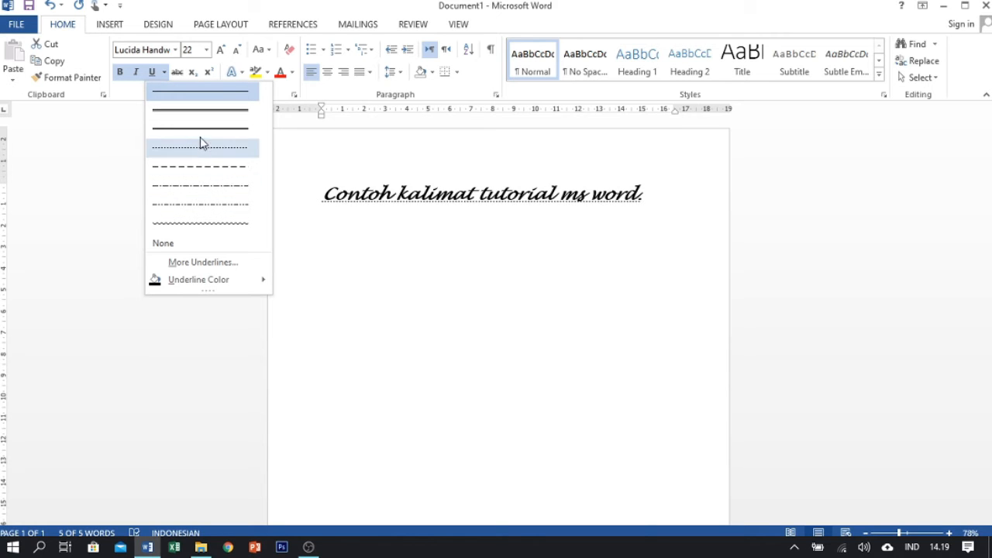
{"action": "left_click", "coordinate": [124, 93]}
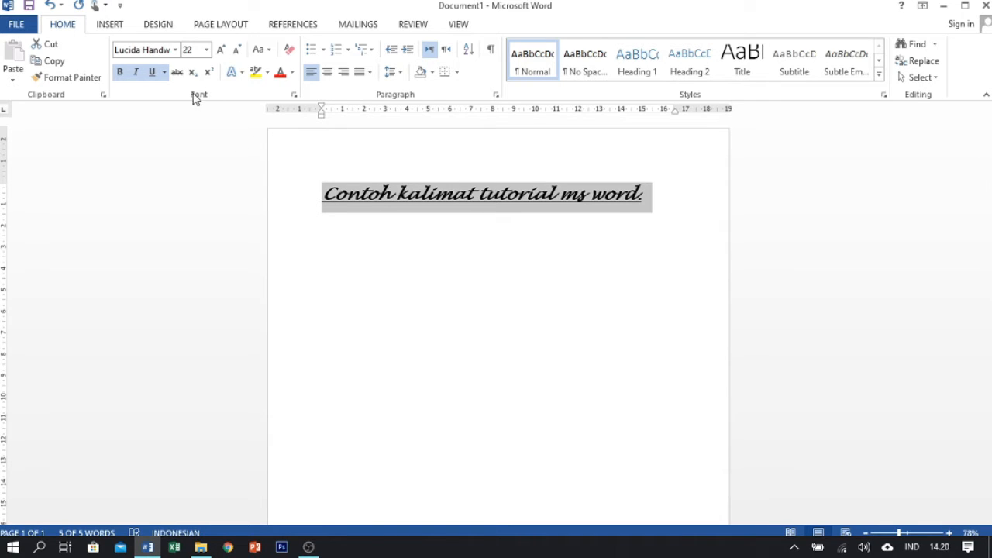
{"action": "left_click", "coordinate": [152, 72]}
Step: Remove the italic and bold formatting from the selected sentence
{"action": "left_click", "coordinate": [136, 73]}
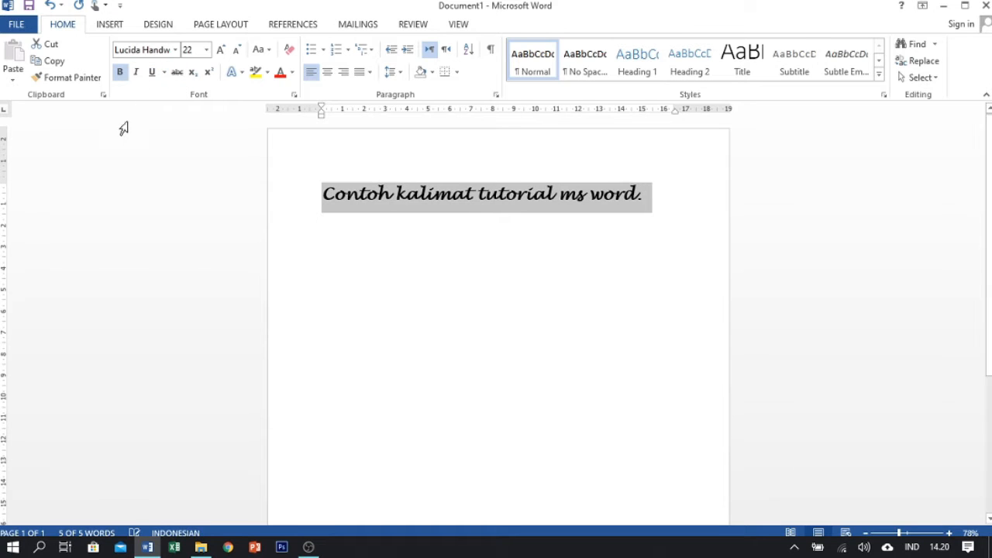
{"action": "left_click", "coordinate": [120, 73]}
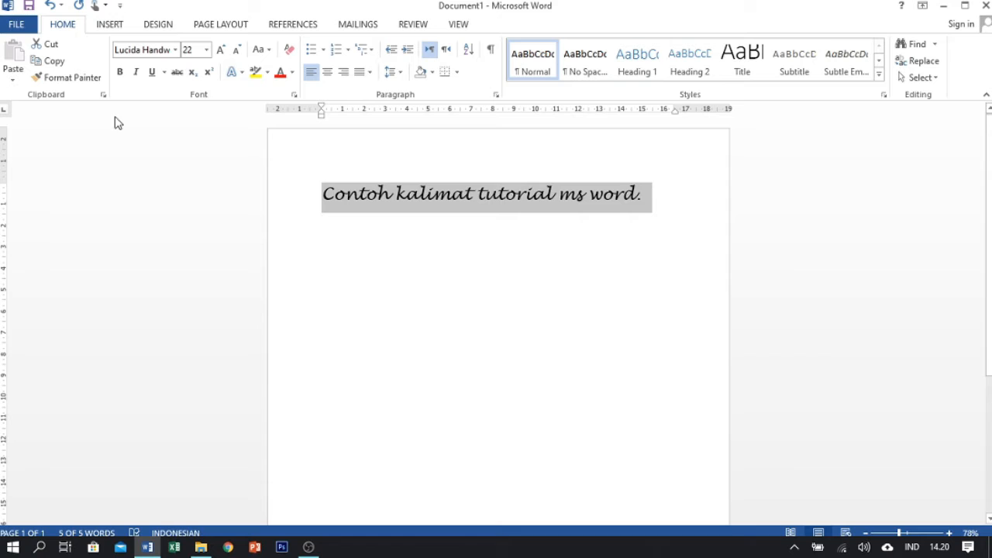
{"action": "left_click", "coordinate": [120, 73]}
{"action": "left_click", "coordinate": [120, 72]}
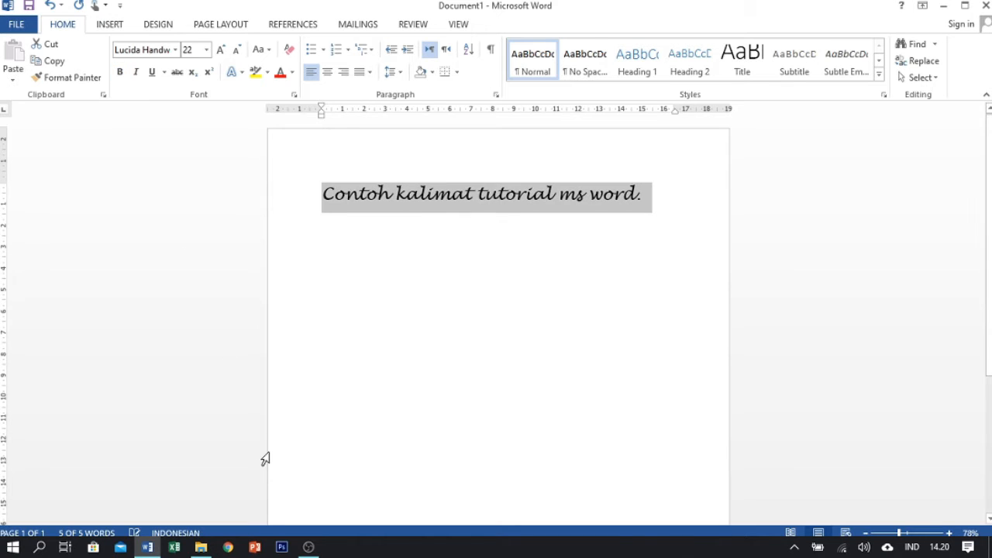
Step: Try strikethrough on the selected sentence and remove it again
{"action": "left_click", "coordinate": [183, 77]}
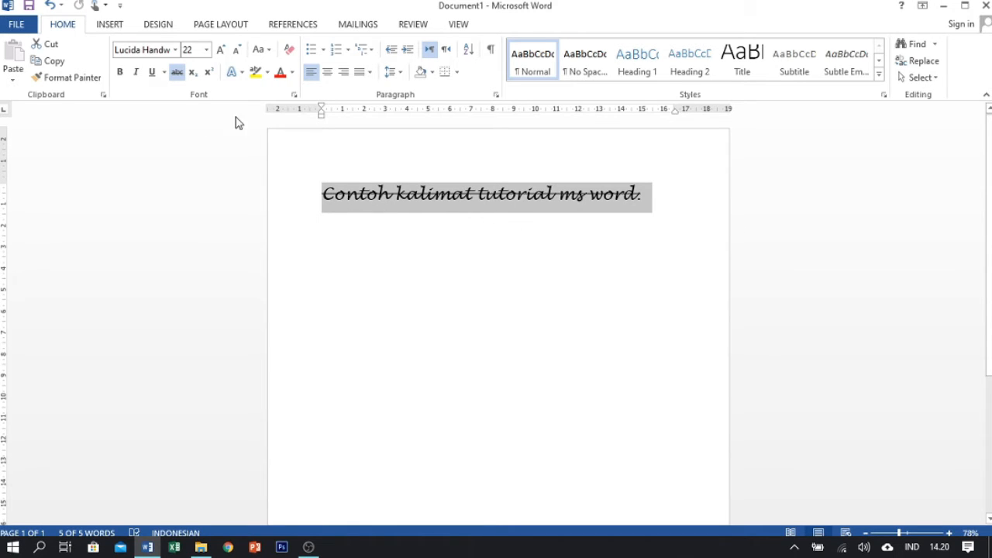
{"action": "left_click", "coordinate": [176, 73]}
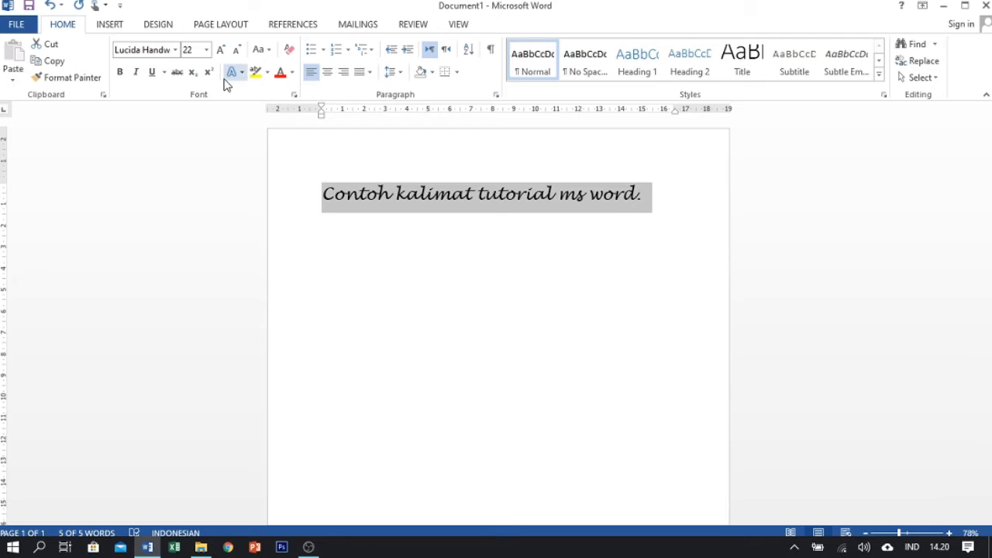
Step: Replace the period at the end of the sentence with the number 2
{"action": "left_click", "coordinate": [655, 198]}
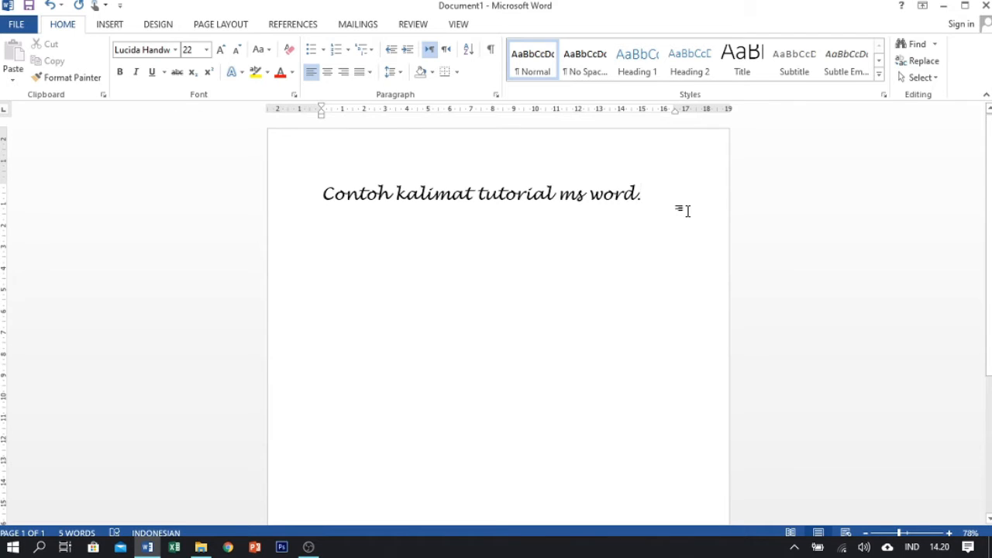
{"action": "key", "text": "BackSpace"}
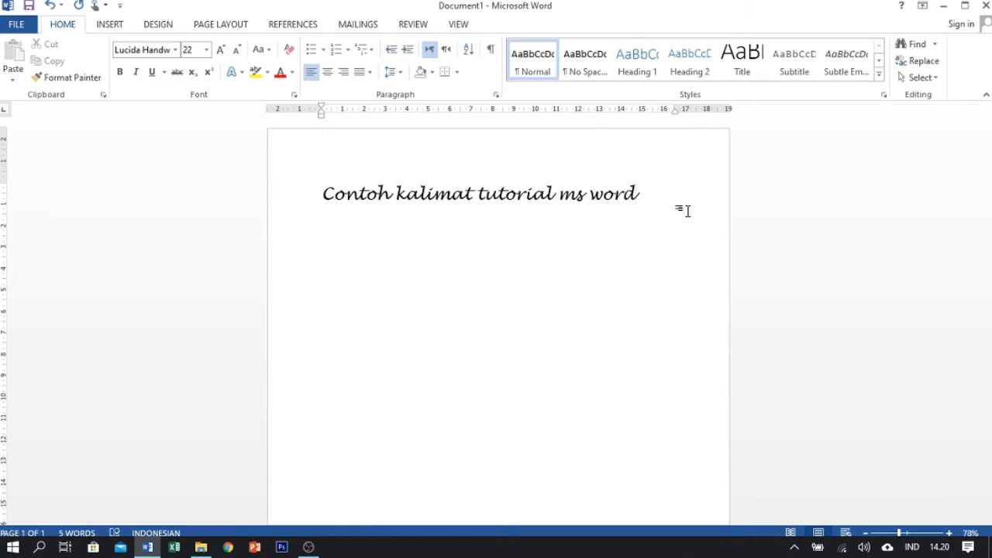
{"action": "type", "text": "2"}
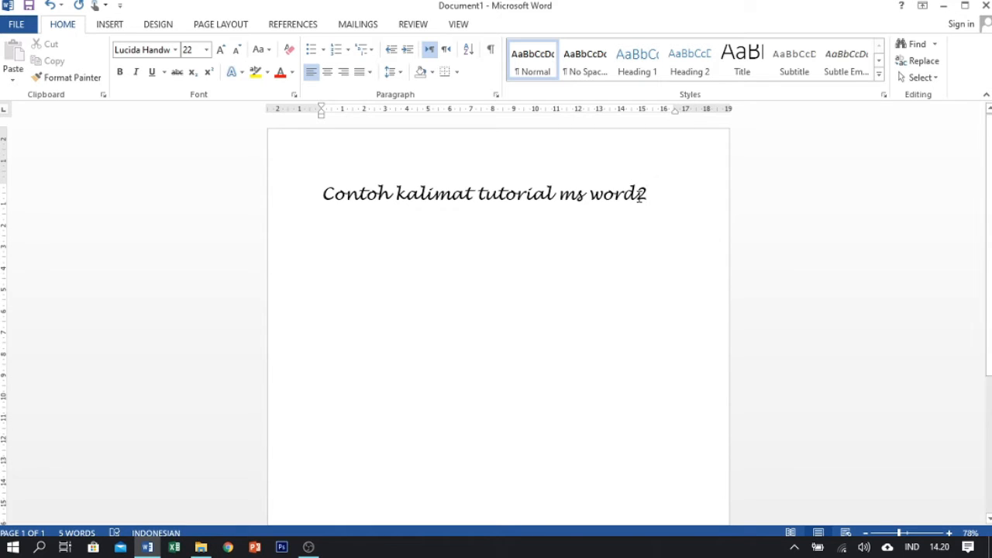
Step: Try formatting the 2 at the end of the sentence as subscript, followed by superscript
{"action": "left_click_drag", "start_coordinate": [637, 193], "coordinate": [648, 195]}
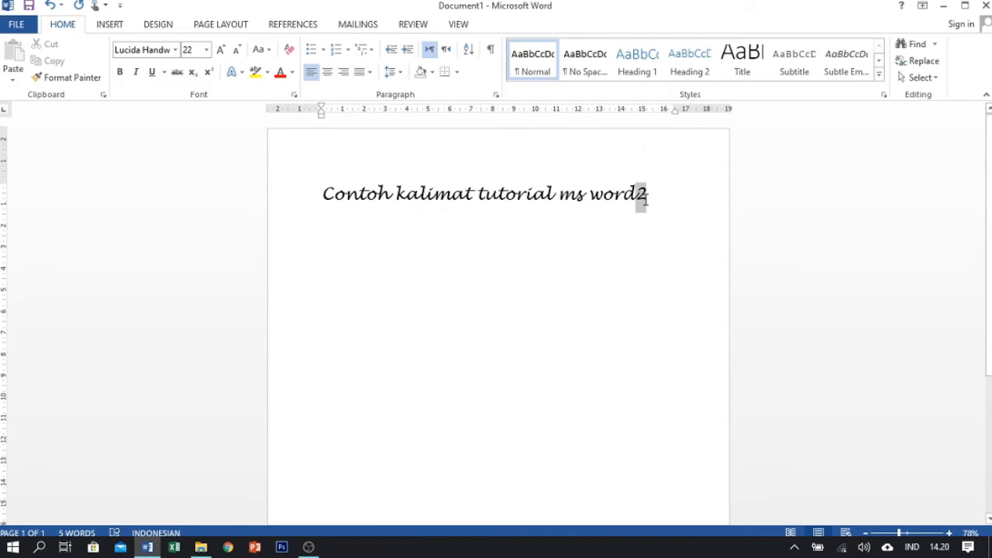
{"action": "left_click", "coordinate": [192, 72]}
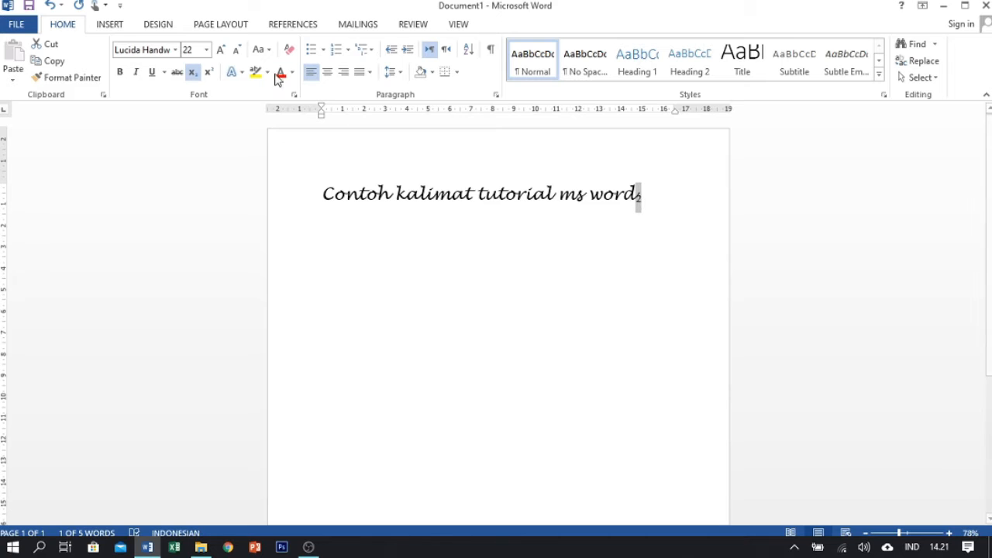
{"action": "left_click", "coordinate": [209, 72]}
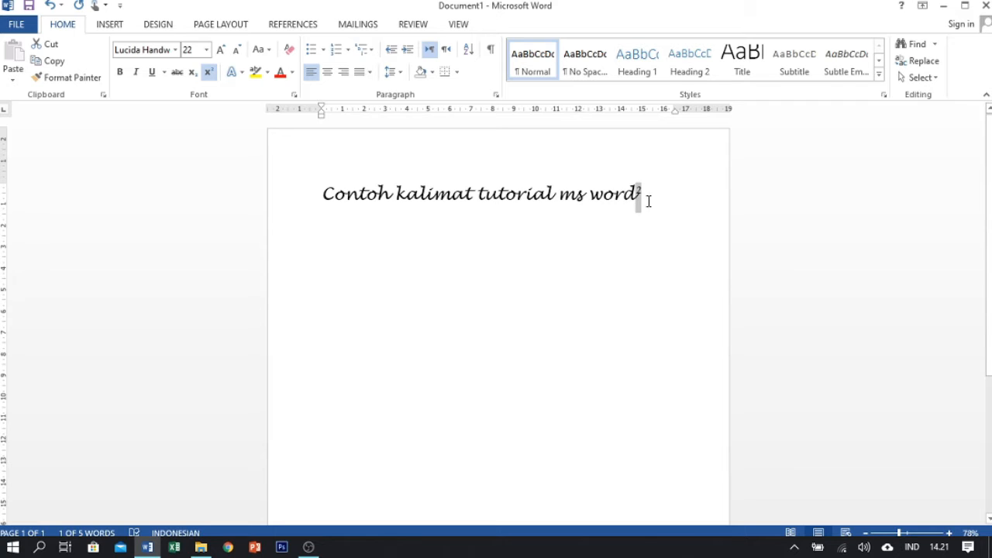
Step: Delete the 2 at the end of the sentence and write 2²+2 on a new line, with the exponent as superscript
{"action": "key", "text": "BackSpace"}
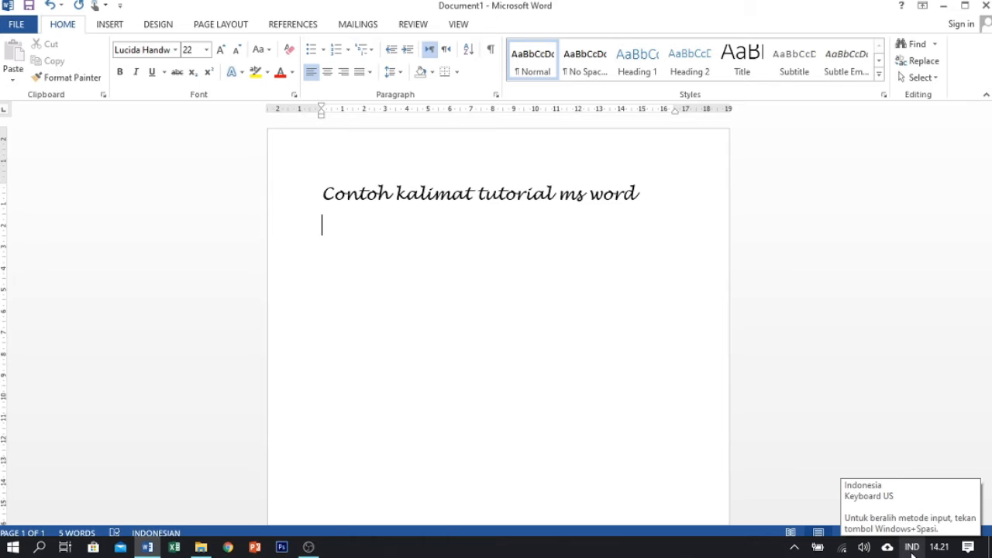
{"action": "type", "text": "2"}
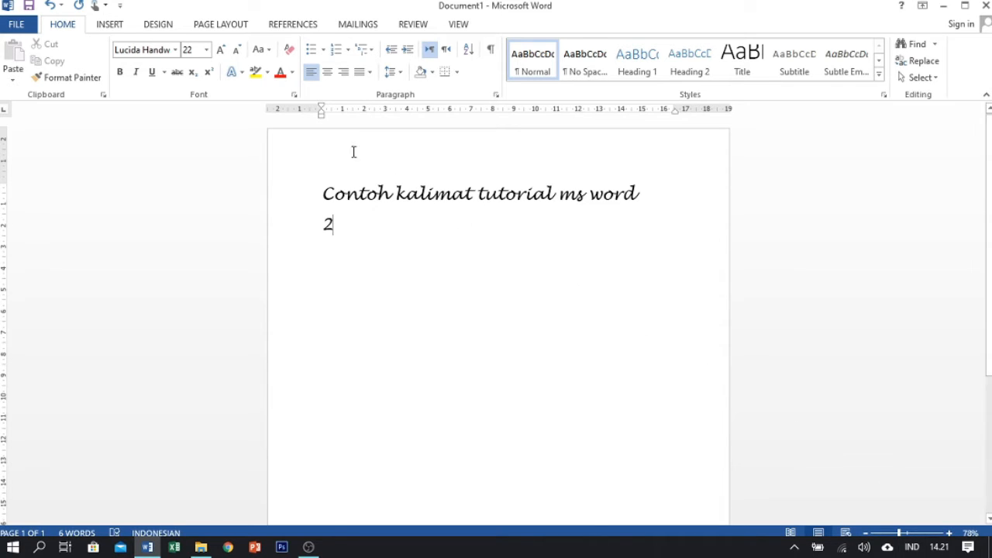
{"action": "left_click", "coordinate": [210, 73]}
{"action": "type", "text": "+"}
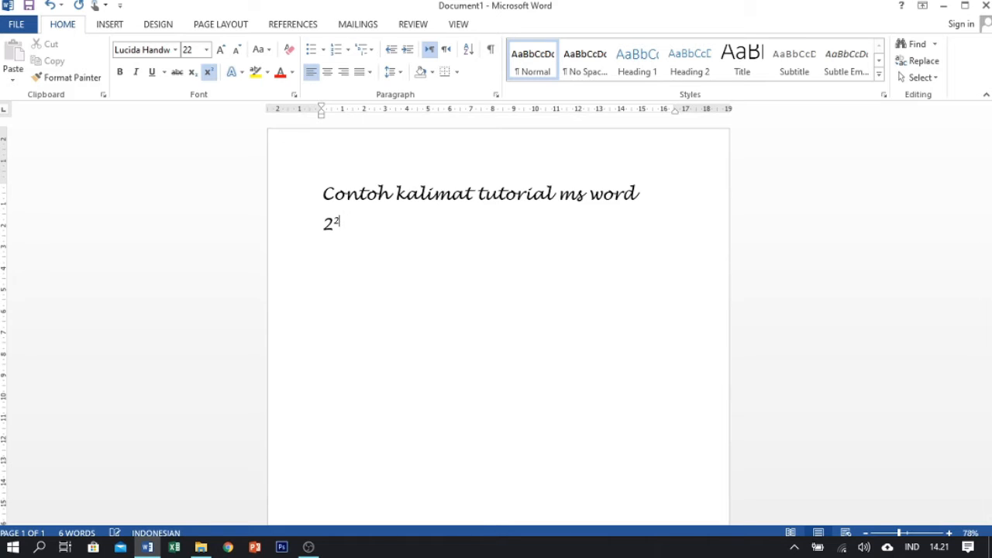
{"action": "left_click", "coordinate": [209, 73]}
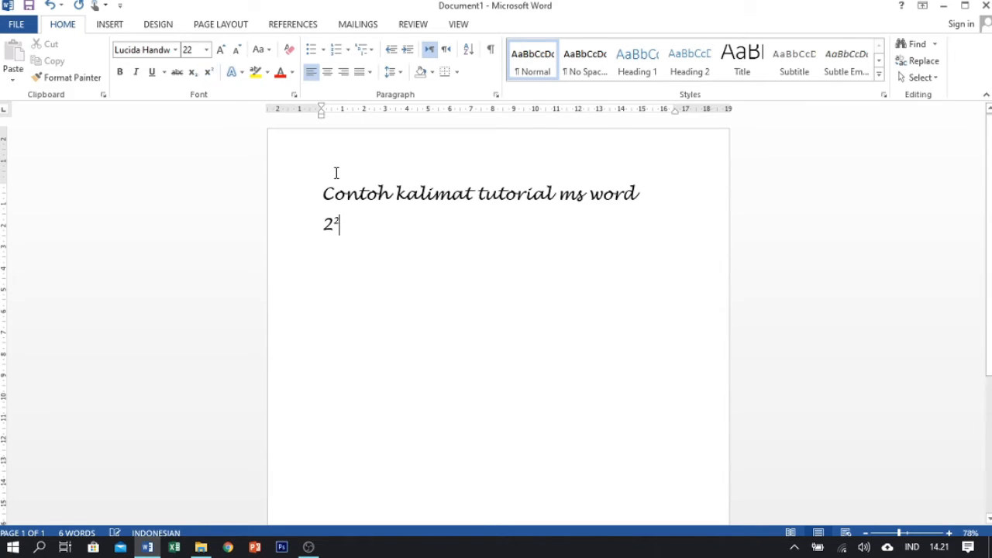
{"action": "type", "text": "="}
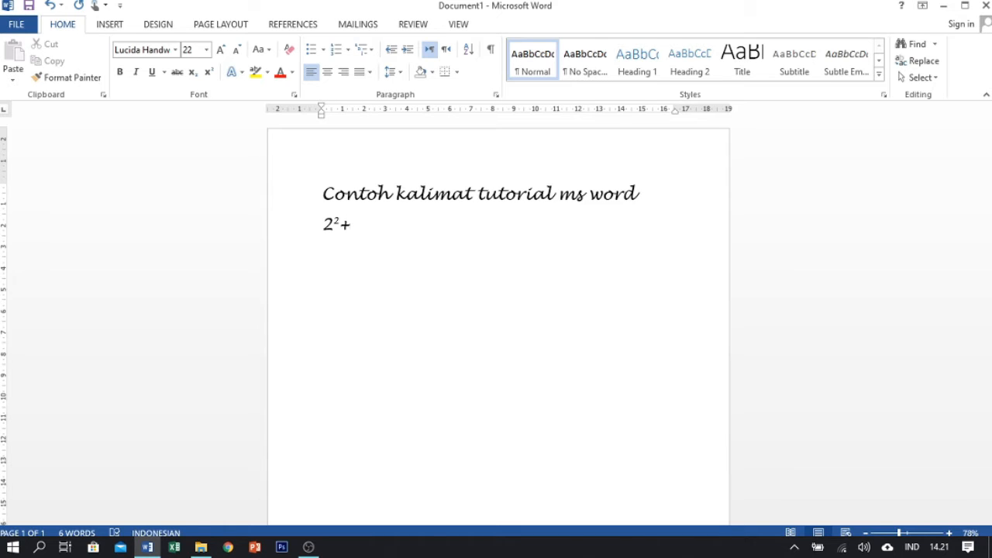
{"action": "type", "text": "2"}
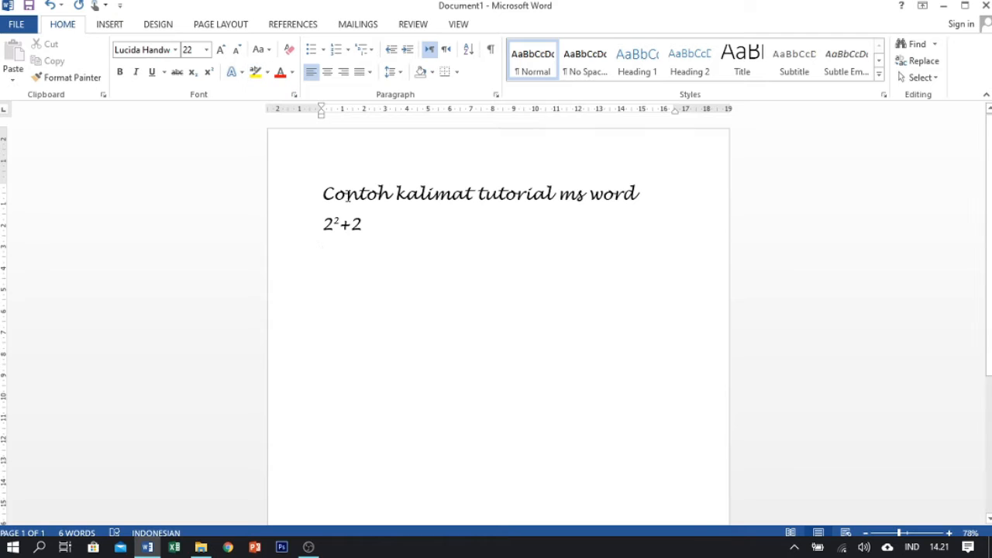
Step: Set the font color of the sentence "Contoh kalimat tutorial ms word" to green and highlight it in yellow
{"action": "left_click_drag", "start_coordinate": [326, 194], "coordinate": [652, 204]}
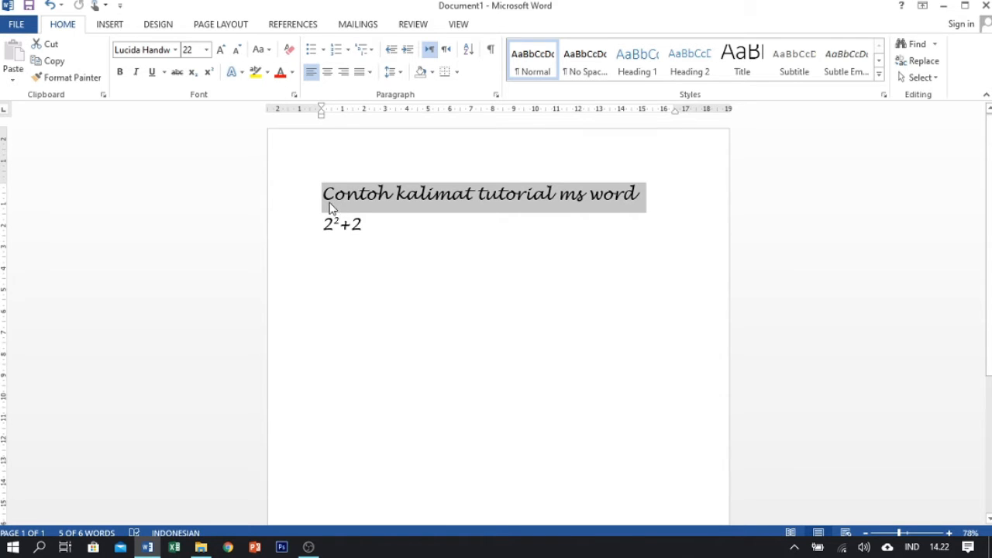
{"action": "left_click", "coordinate": [291, 72]}
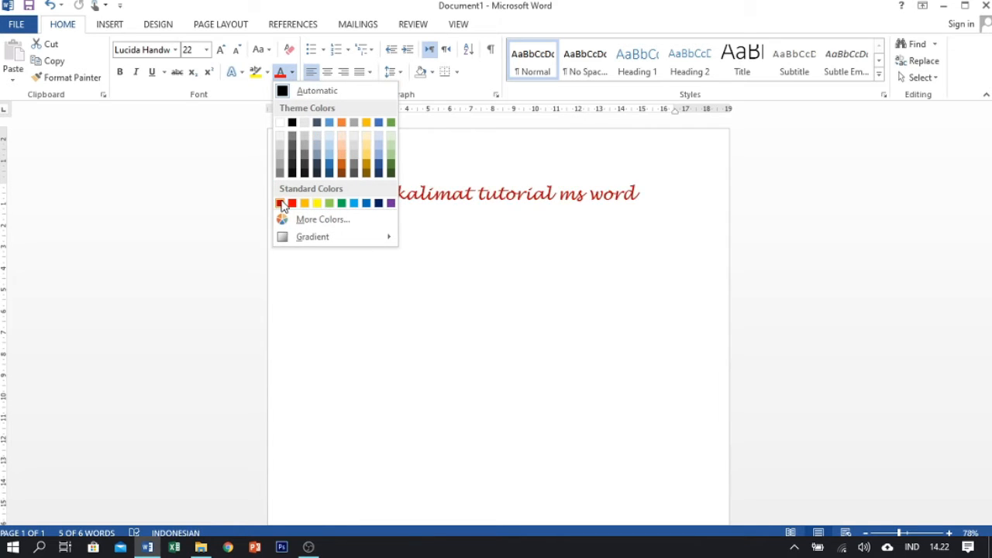
{"action": "left_click", "coordinate": [342, 204]}
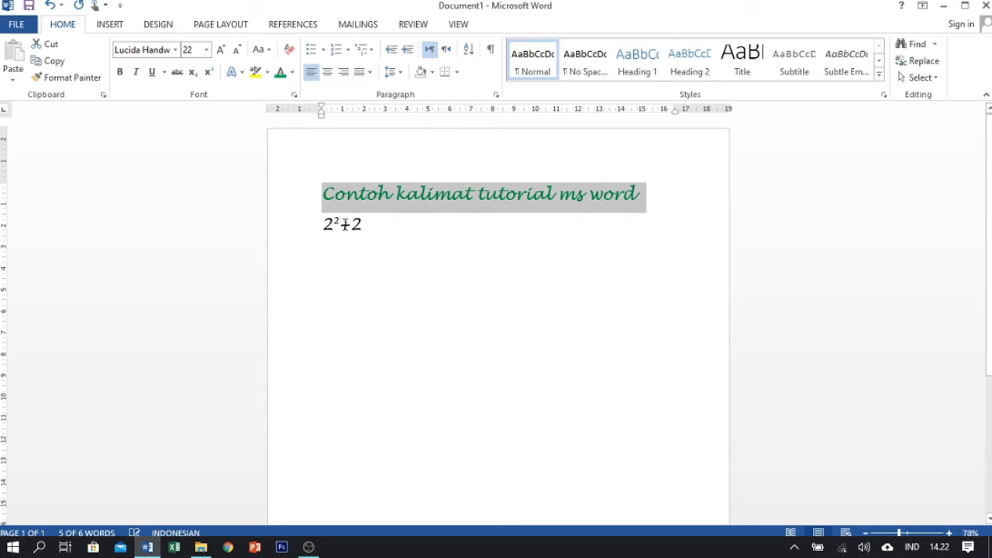
{"action": "left_click", "coordinate": [265, 75]}
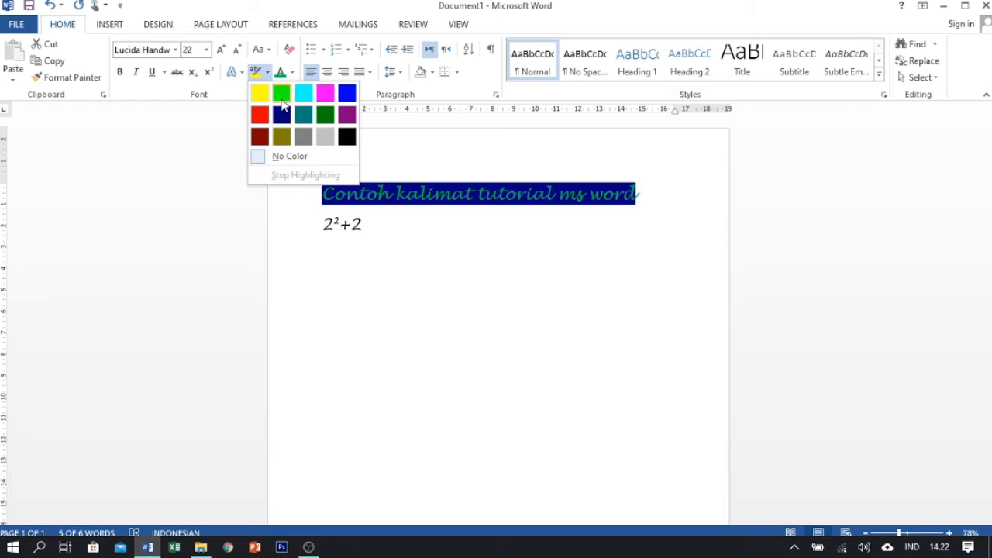
{"action": "left_click", "coordinate": [261, 94]}
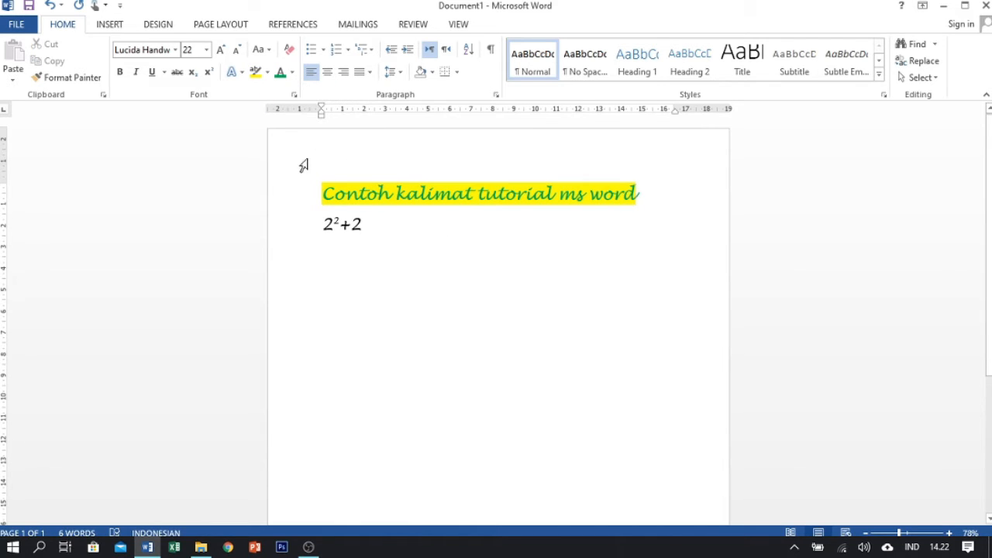
Step: Look through the text effects available for the highlighted sentence, including outline, shadow, reflection and glow
{"action": "left_click", "coordinate": [241, 71]}
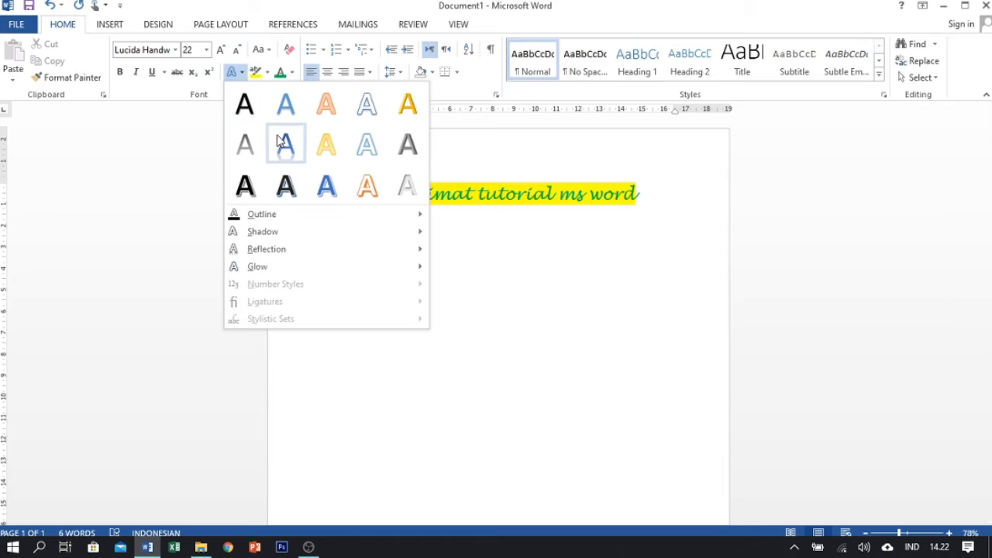
{"action": "left_click", "coordinate": [468, 229]}
{"action": "left_click_drag", "start_coordinate": [657, 202], "coordinate": [255, 206]}
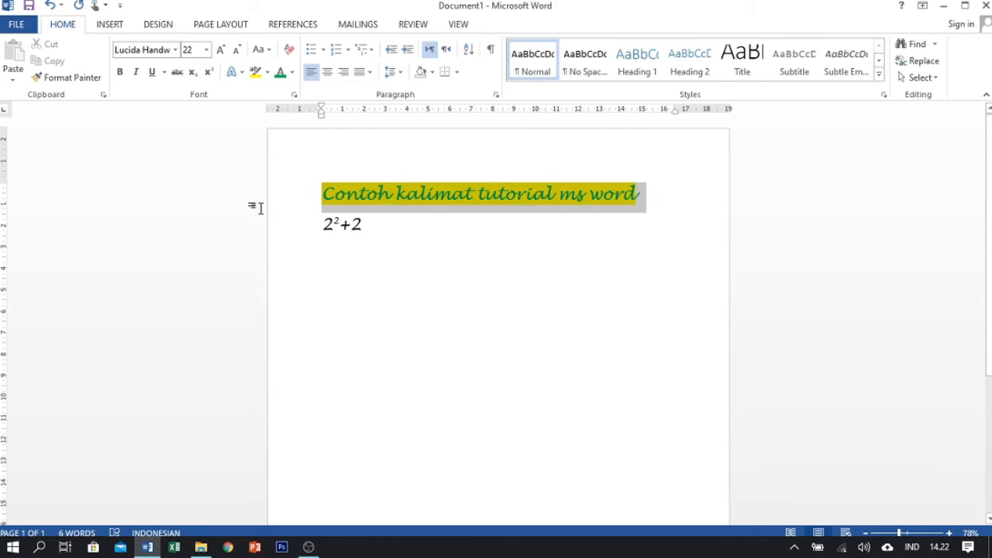
{"action": "left_click", "coordinate": [234, 72]}
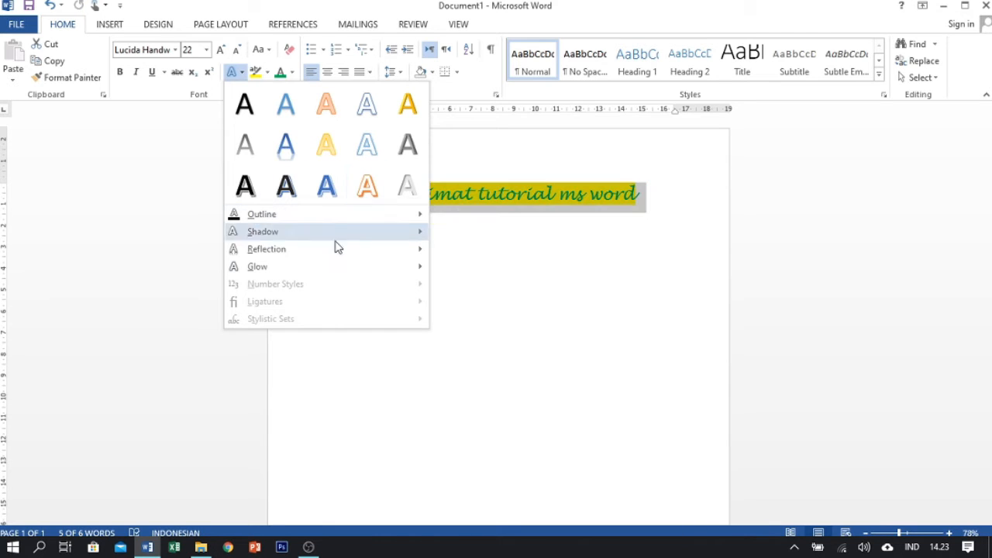
{"action": "left_click", "coordinate": [166, 189]}
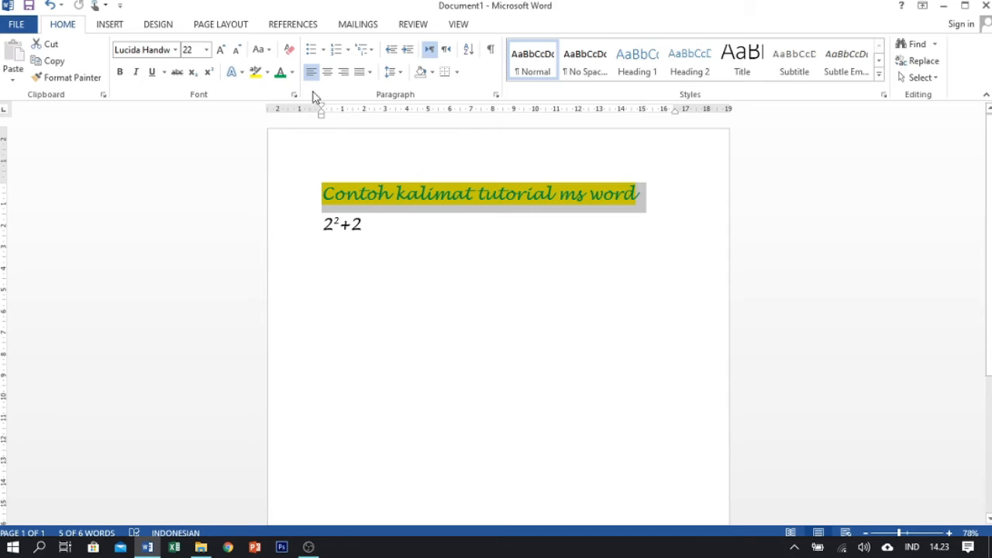
{"action": "left_click", "coordinate": [421, 188]}
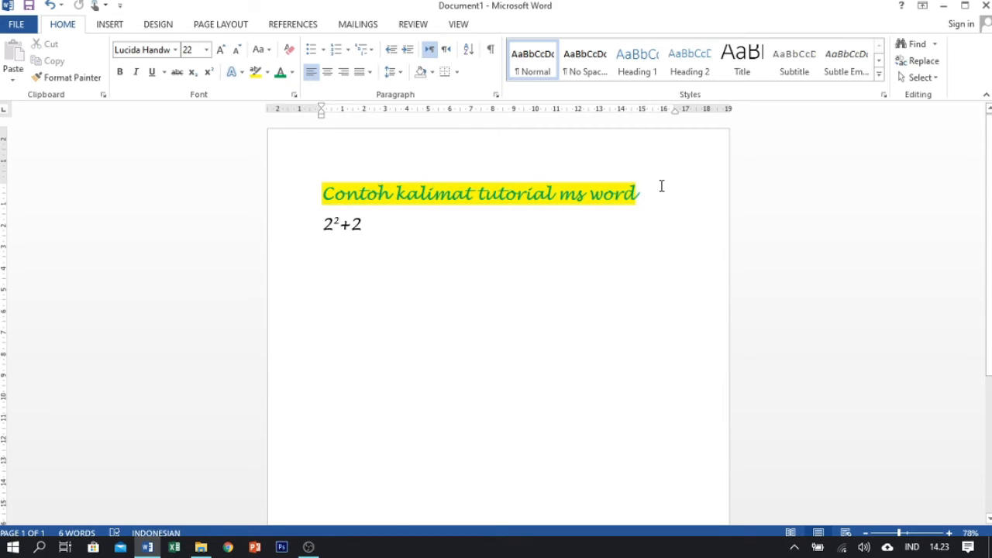
{"action": "key", "text": "Return"}
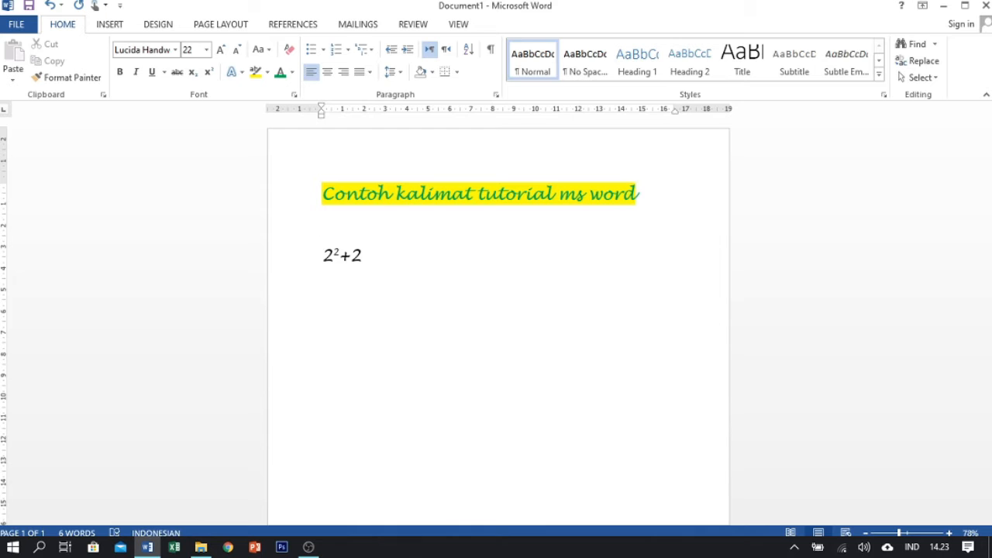
{"action": "key", "text": "BackSpace"}
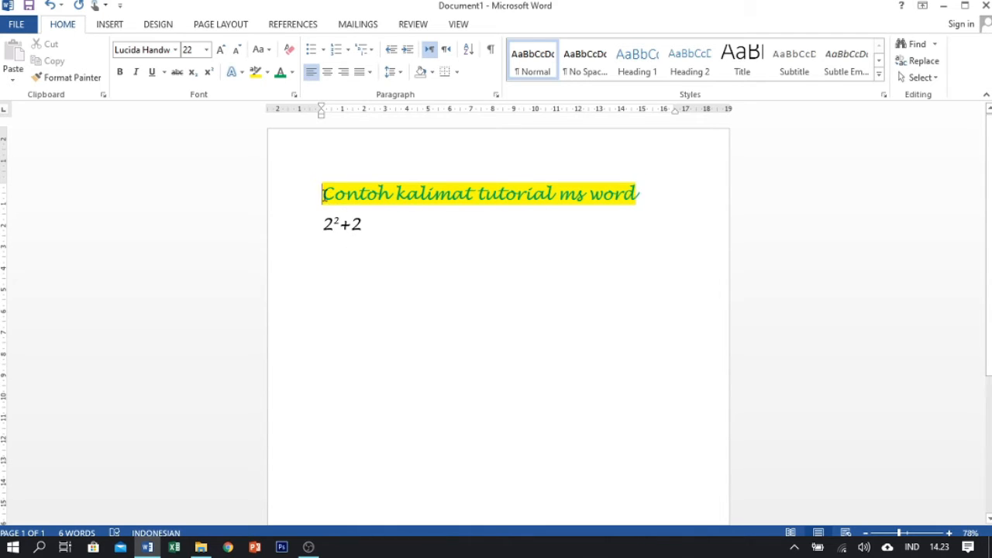
Step: Copy the highlighted sentence and paste it on a new line directly below the original
{"action": "left_click_drag", "start_coordinate": [322, 194], "coordinate": [634, 203]}
{"action": "left_click", "coordinate": [682, 230]}
{"action": "left_click_drag", "start_coordinate": [634, 194], "coordinate": [361, 211]}
{"action": "key", "text": "ctrl+c"}
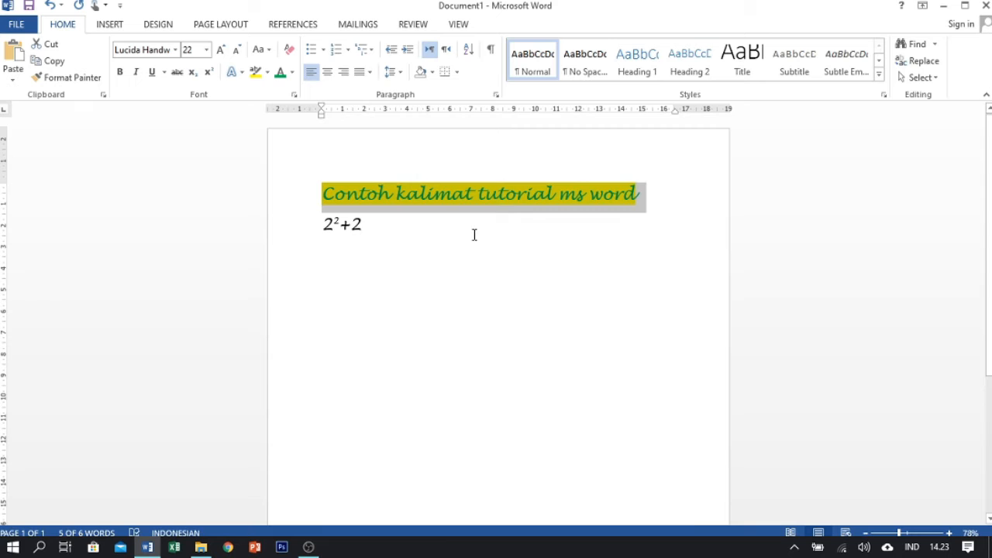
{"action": "left_click", "coordinate": [675, 209]}
{"action": "key", "text": "Return"}
{"action": "key", "text": "ctrl+v"}
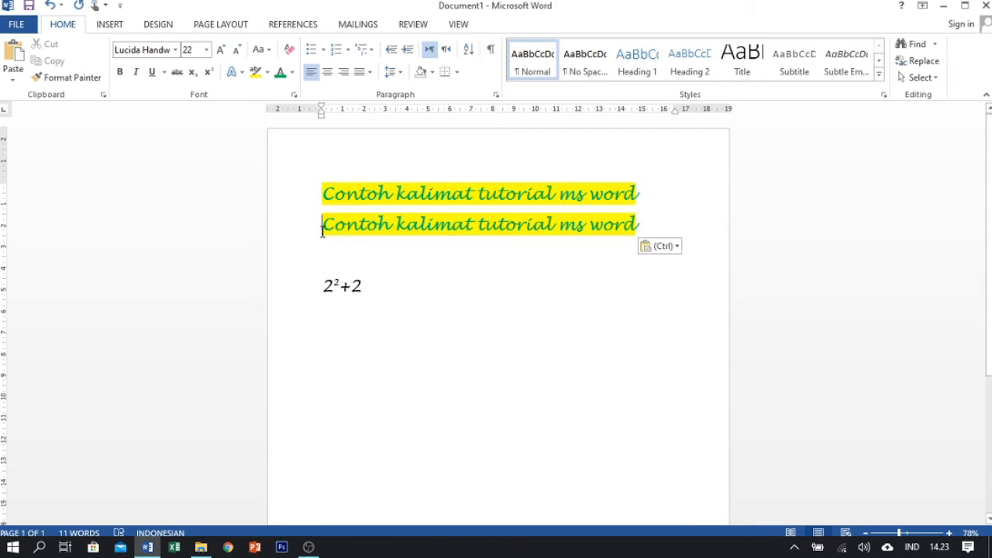
Step: Remove the yellow highlight from the copied sentence on the second line by setting its highlight to No Color
{"action": "left_click_drag", "start_coordinate": [321, 225], "coordinate": [688, 228]}
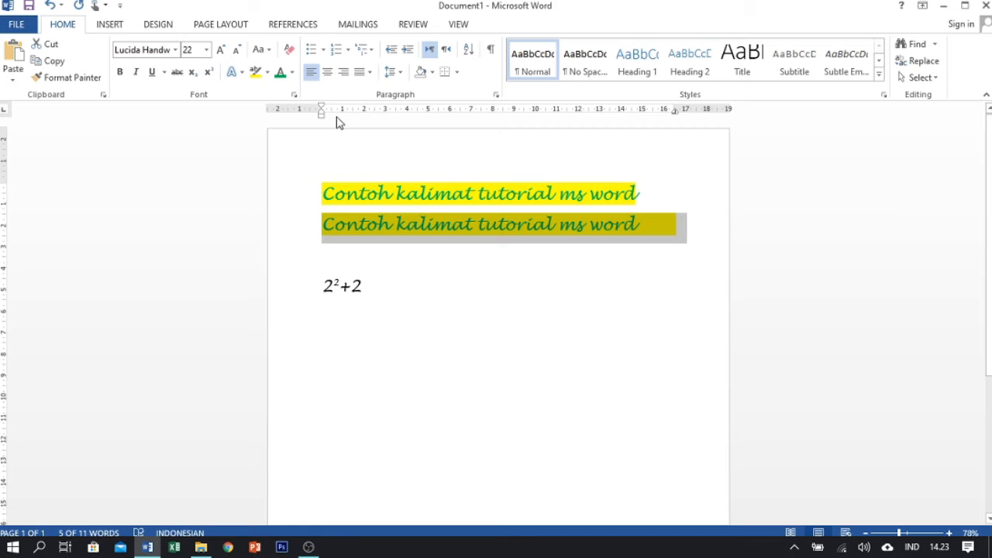
{"action": "left_click", "coordinate": [266, 72]}
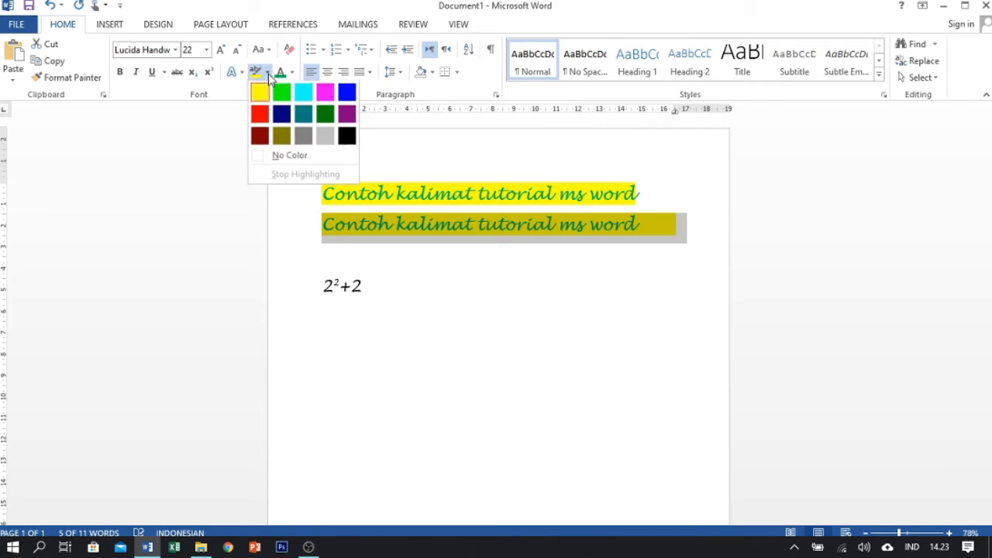
{"action": "left_click", "coordinate": [293, 157]}
{"action": "key", "text": "Right"}
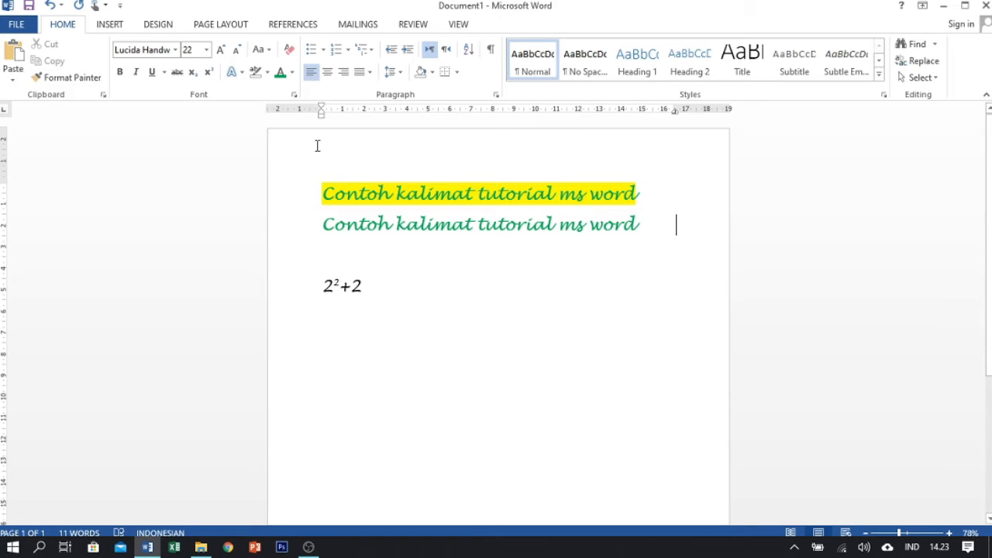
{"action": "left_click", "coordinate": [267, 72]}
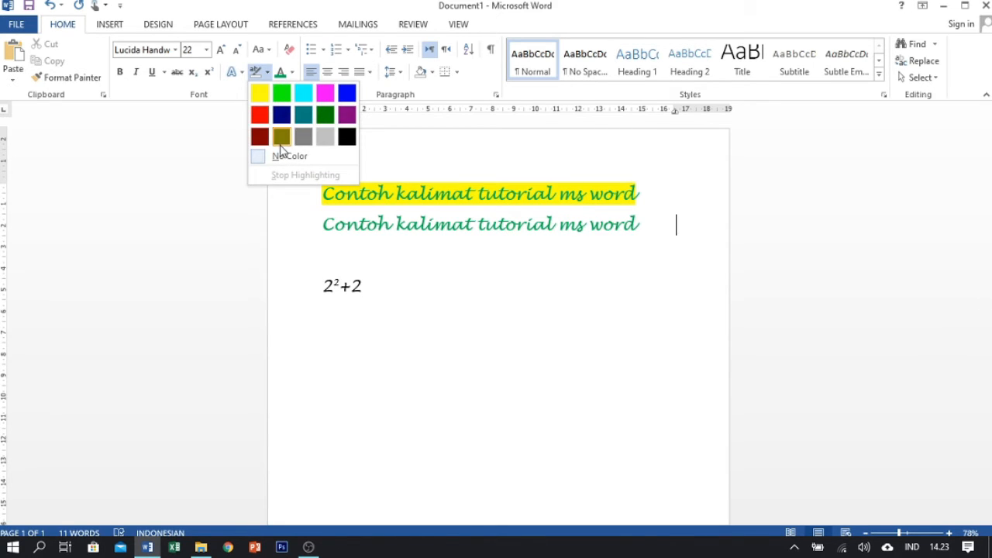
{"action": "left_click", "coordinate": [287, 157]}
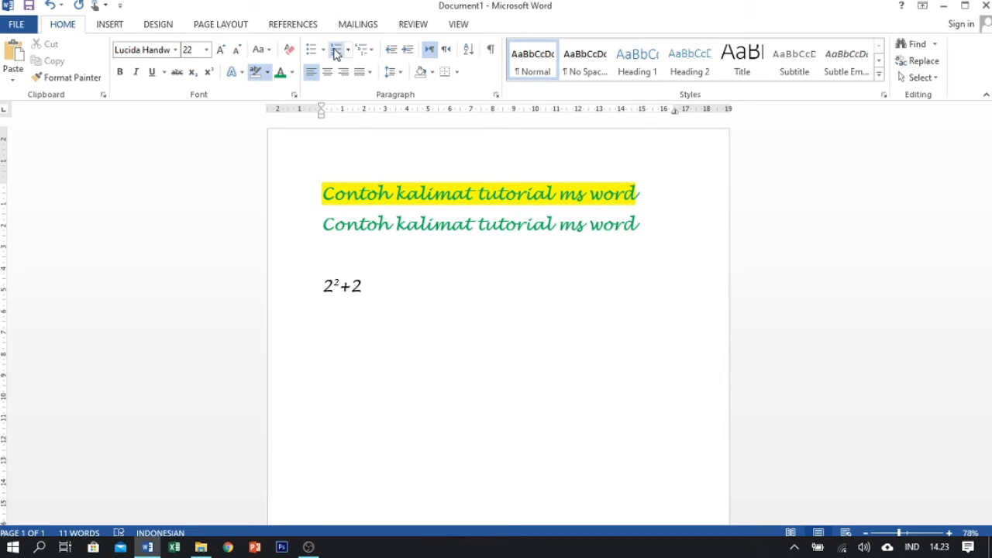
{"action": "left_click", "coordinate": [647, 220]}
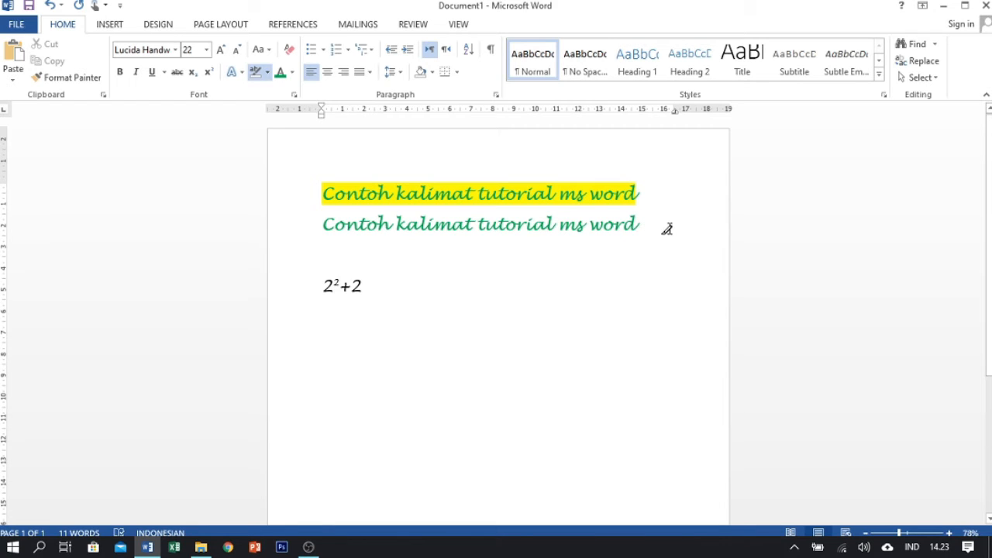
{"action": "left_click", "coordinate": [329, 224]}
Step: Extend the second-line sentence with ". Dont forget to like, coment, and subsribe"
{"action": "left_click", "coordinate": [656, 218]}
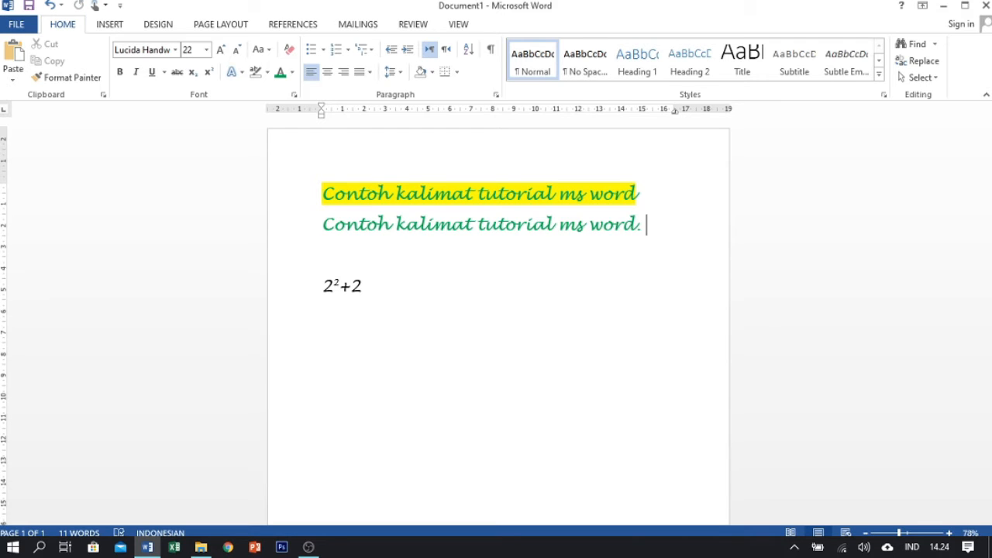
{"action": "type", "text": "word. Dont fo"}
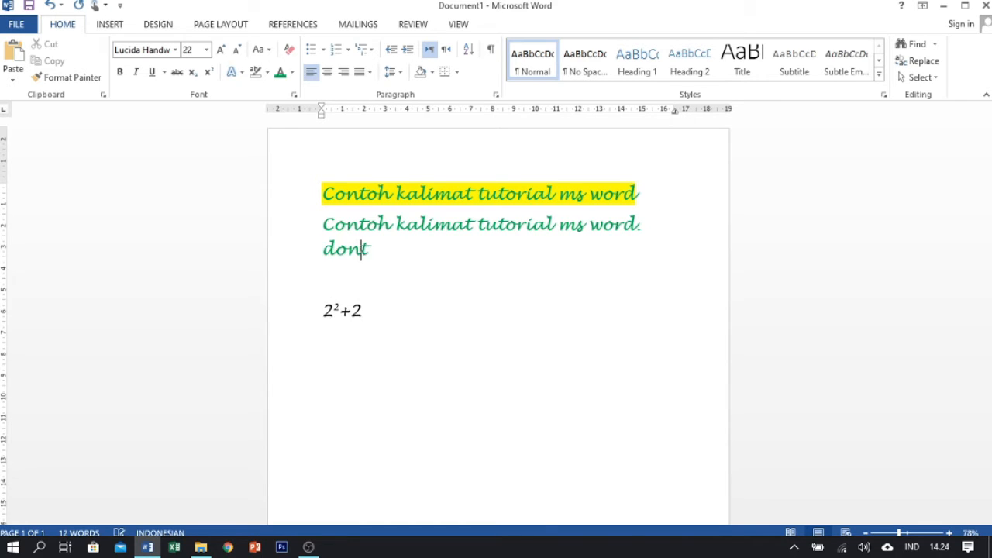
{"action": "type", "text": "get"}
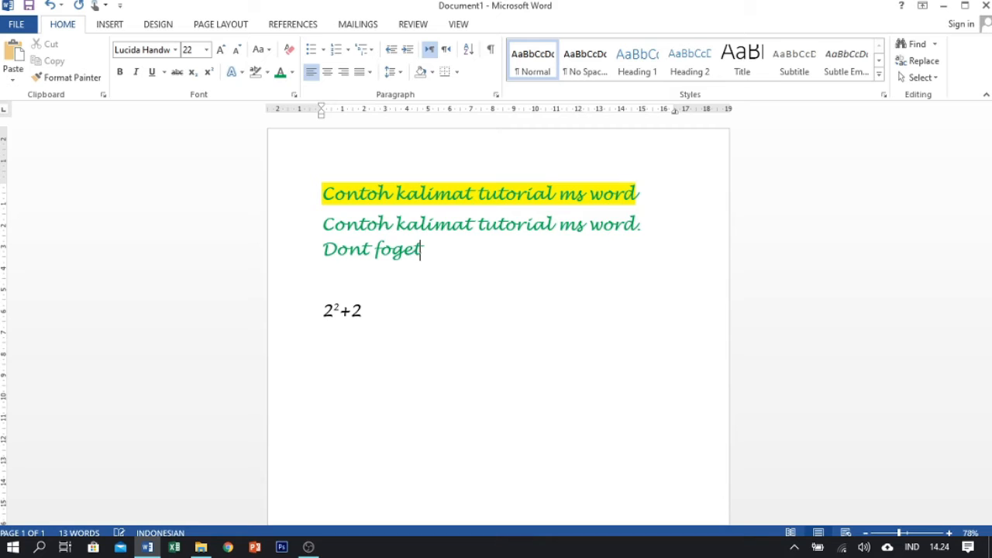
{"action": "key", "text": "BackSpace"}
{"action": "key", "text": "BackSpace"}
{"action": "key", "text": "BackSpace"}
{"action": "type", "text": "rget to like"}
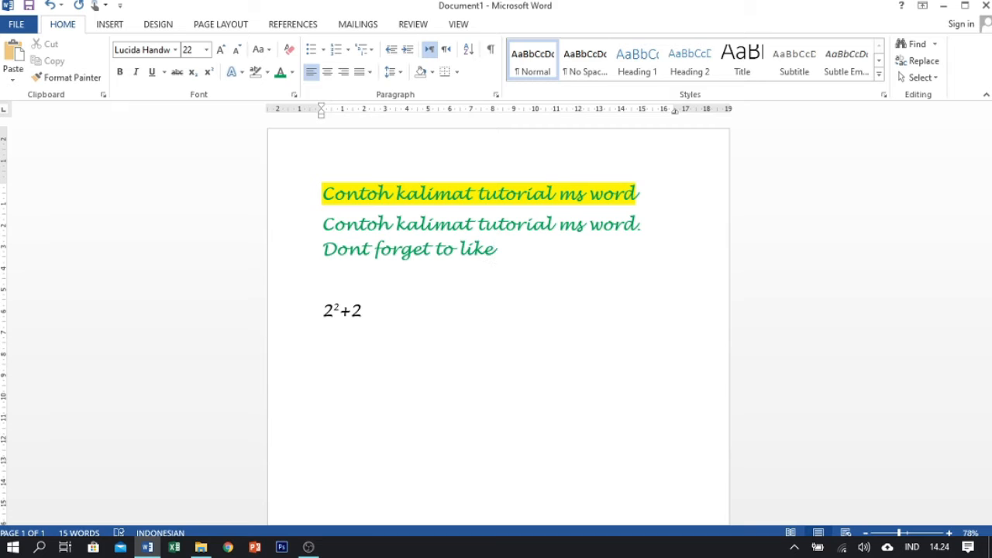
{"action": "type", "text": ", coment"}
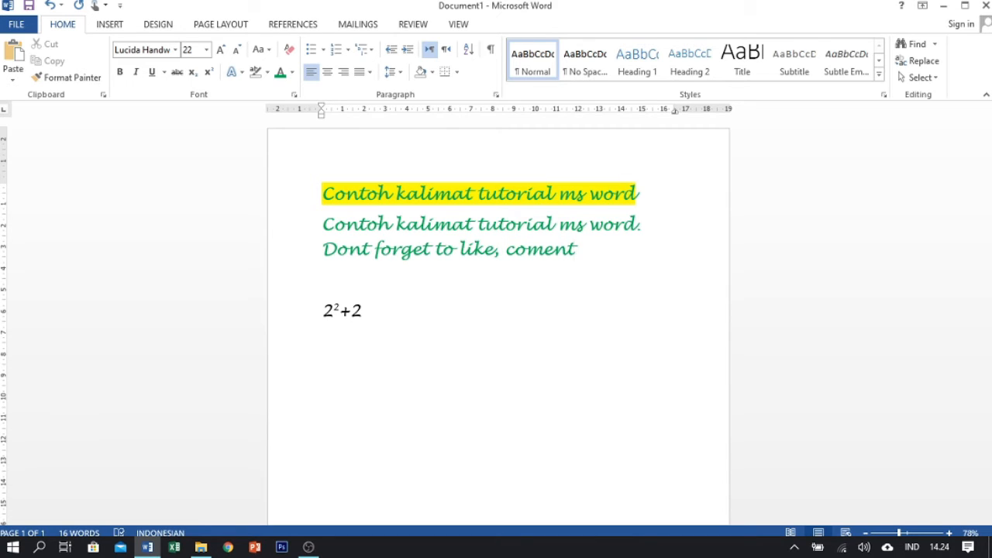
{"action": "type", "text": ", and s"}
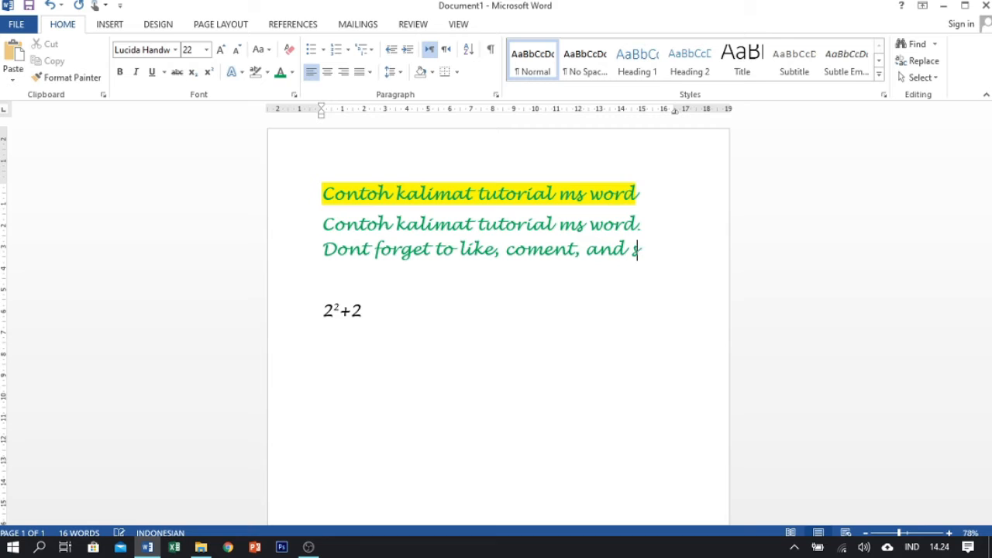
{"action": "type", "text": "ubsribe"}
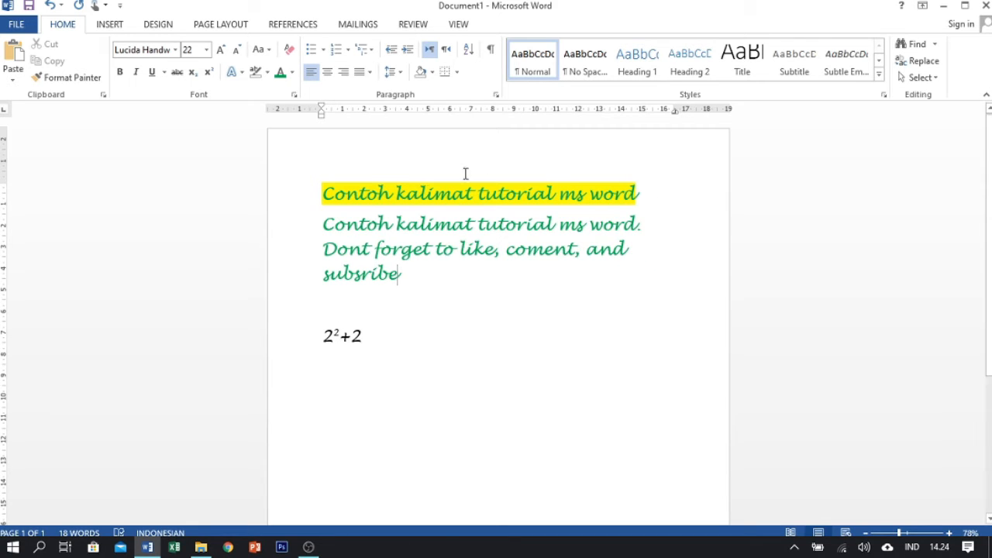
Step: Change the font of the unhighlighted green paragraph to Times New Roman
{"action": "left_click_drag", "start_coordinate": [325, 224], "coordinate": [414, 276]}
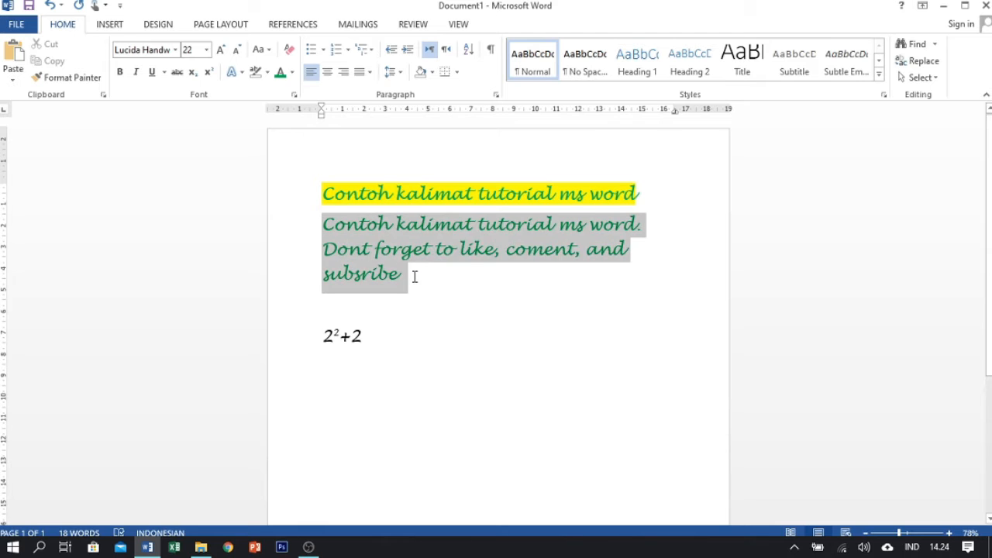
{"action": "left_click", "coordinate": [175, 50]}
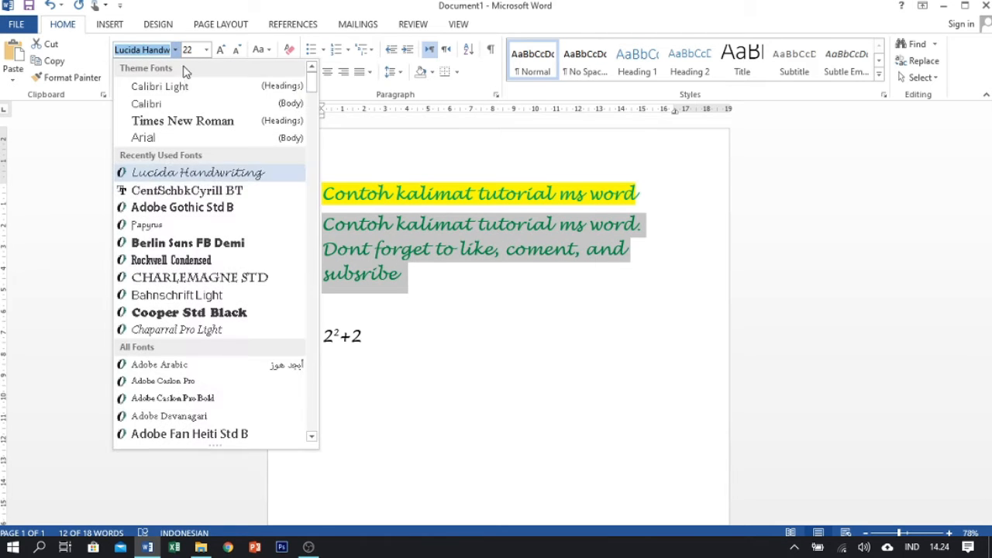
{"action": "left_click", "coordinate": [199, 126]}
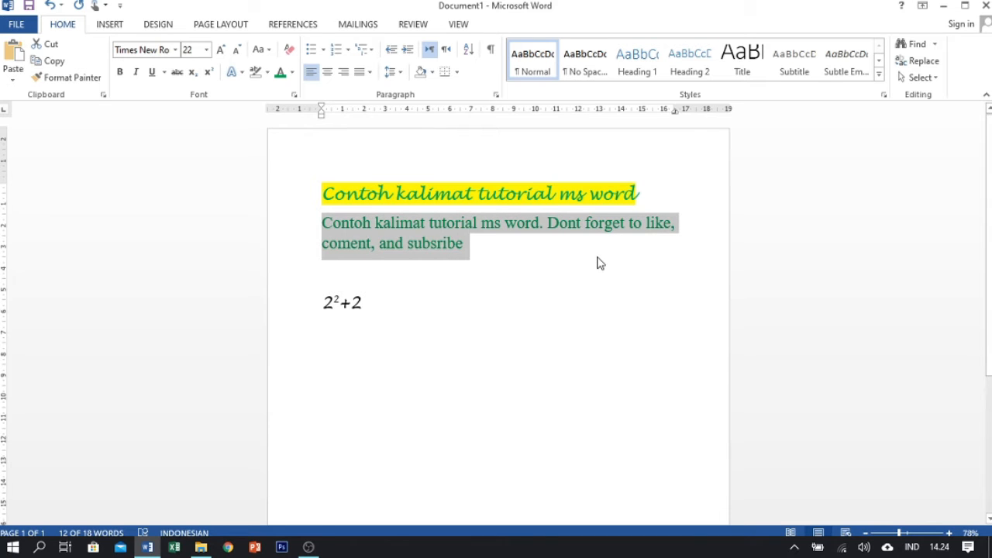
{"action": "left_click", "coordinate": [597, 263]}
Step: Try center alignment and right alignment on the Times New Roman paragraph
{"action": "left_click_drag", "start_coordinate": [318, 224], "coordinate": [482, 261]}
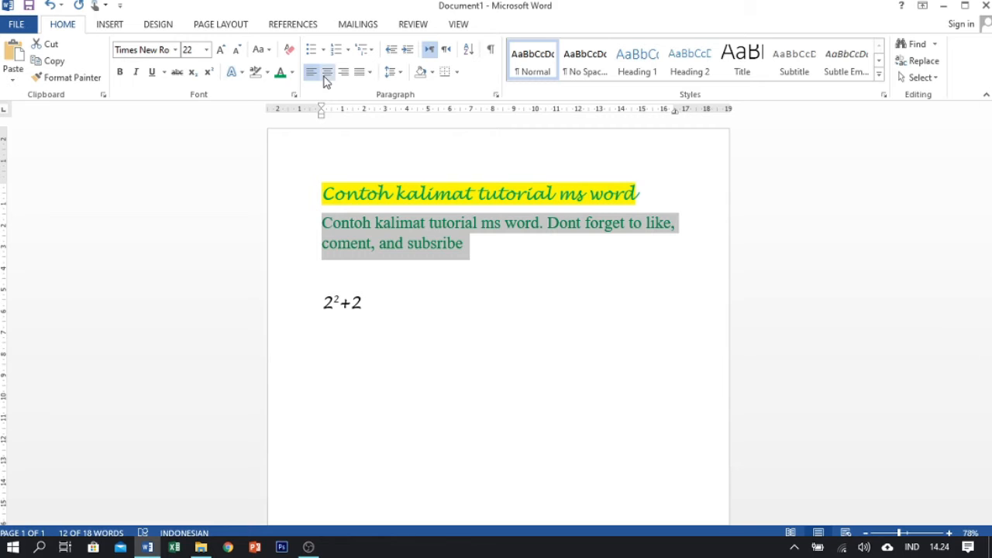
{"action": "left_click", "coordinate": [327, 75]}
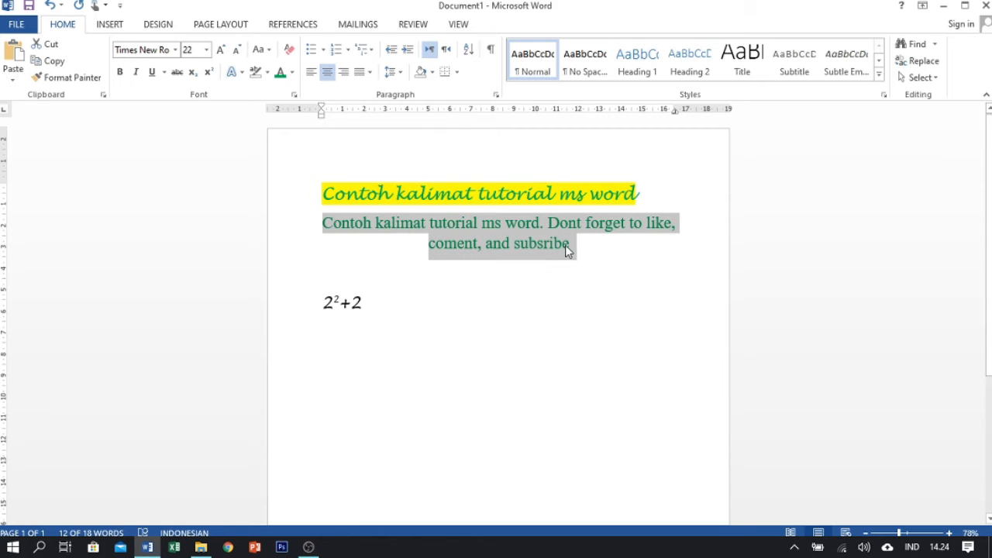
{"action": "left_click", "coordinate": [344, 72]}
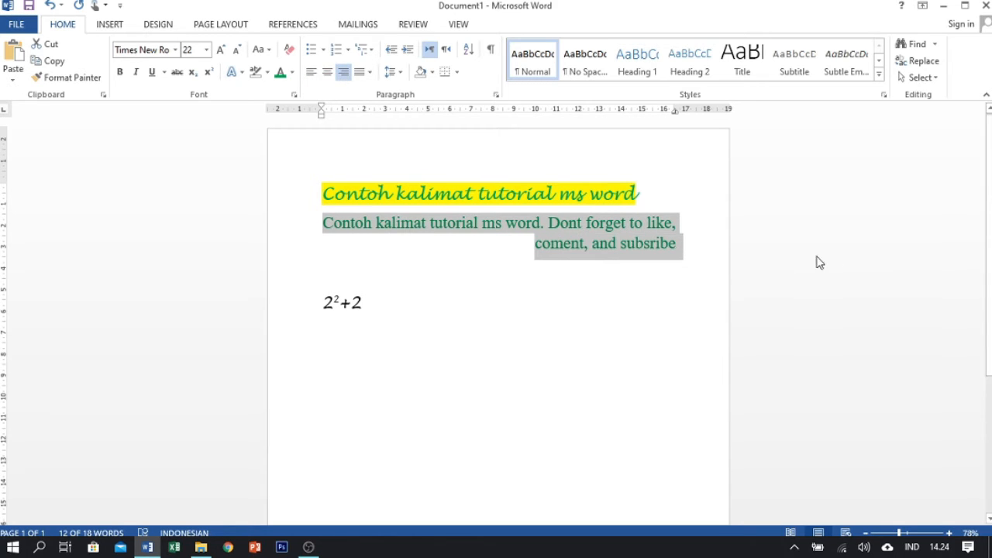
{"action": "left_click", "coordinate": [684, 222]}
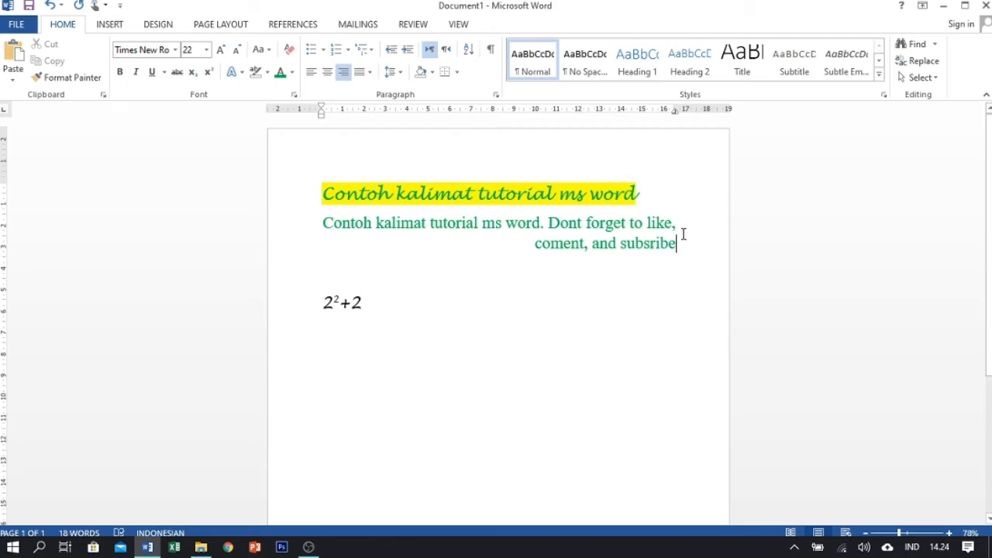
{"action": "left_click_drag", "start_coordinate": [328, 222], "coordinate": [682, 262]}
{"action": "left_click", "coordinate": [433, 194]}
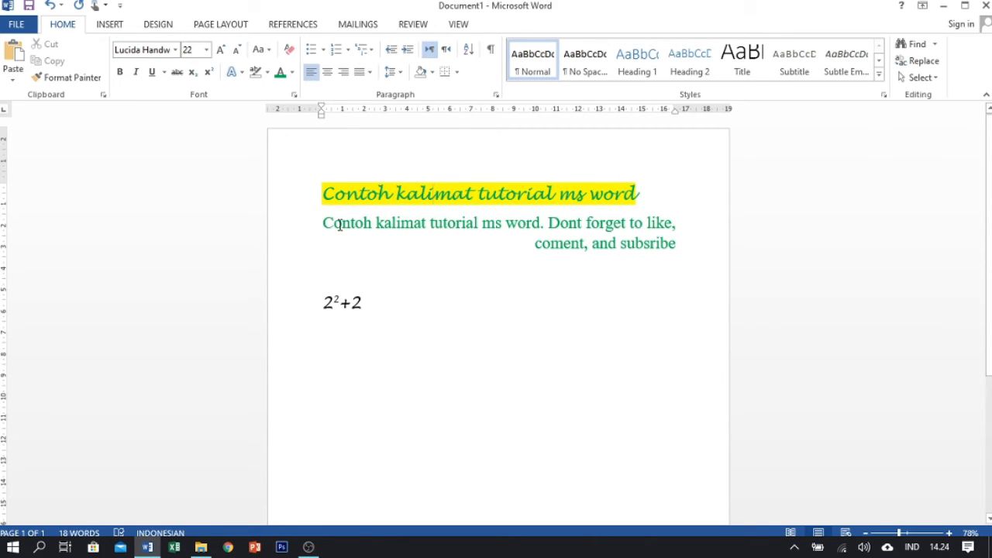
Step: Apply Justify alignment to the Times New Roman paragraph
{"action": "left_click_drag", "start_coordinate": [327, 230], "coordinate": [672, 242]}
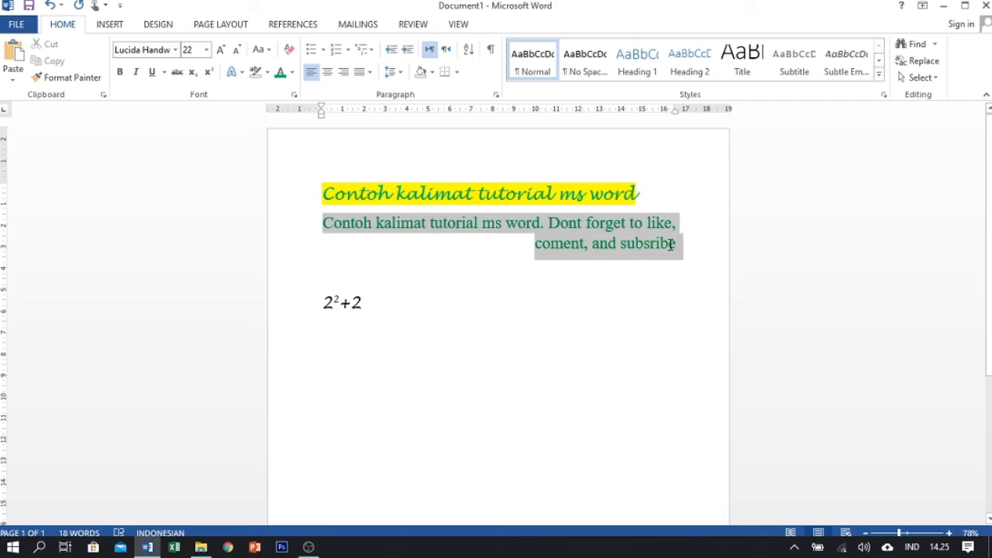
{"action": "left_click", "coordinate": [369, 72]}
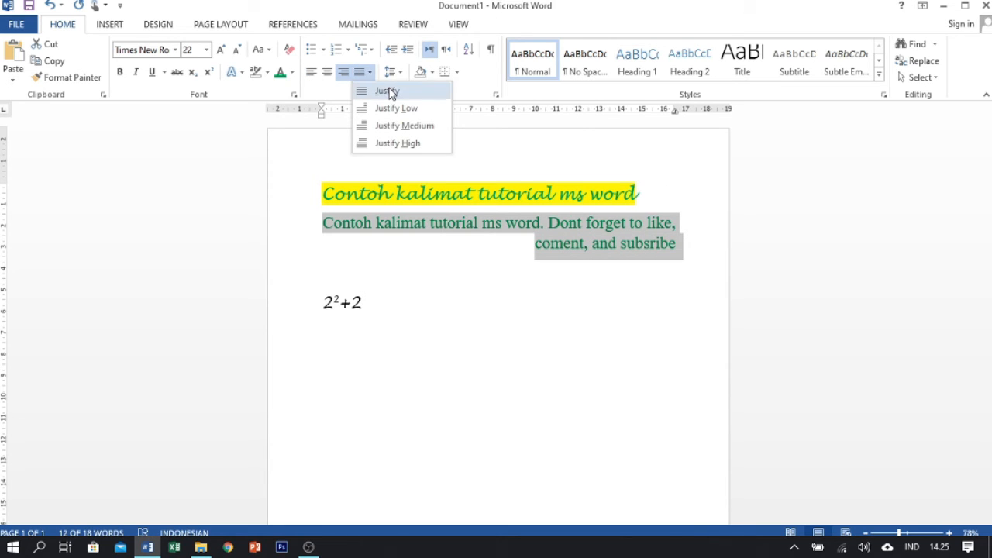
{"action": "left_click", "coordinate": [390, 92]}
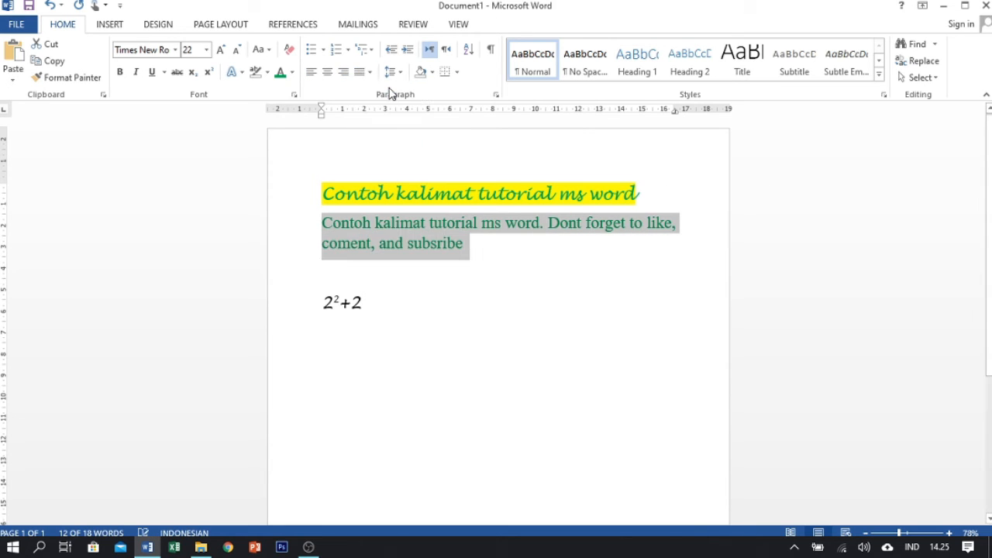
Step: Add ". Share apabila video ini bermanfaat bagi kalian semua." to the end of the justified paragraph
{"action": "left_click", "coordinate": [472, 243]}
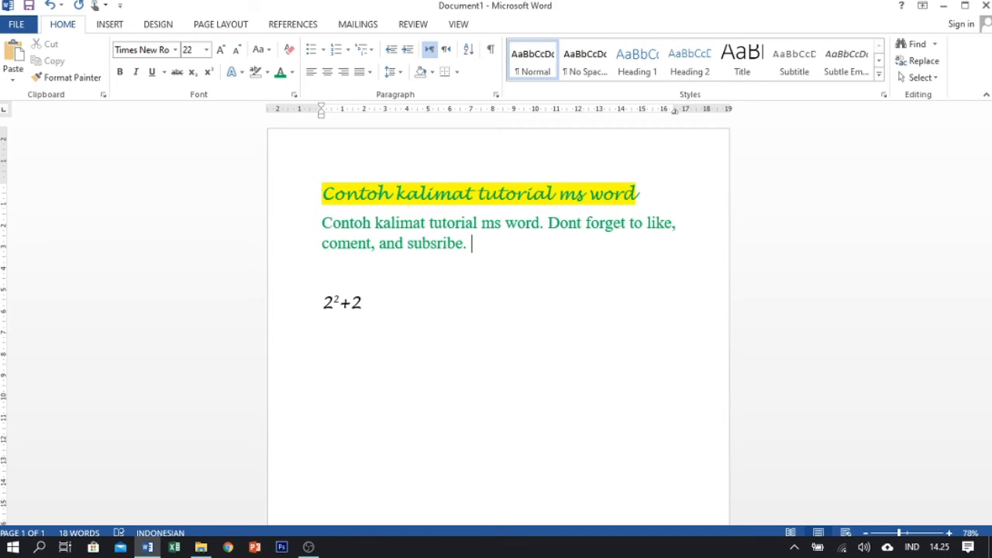
{"action": "type", "text": "sribe. Share apabila "}
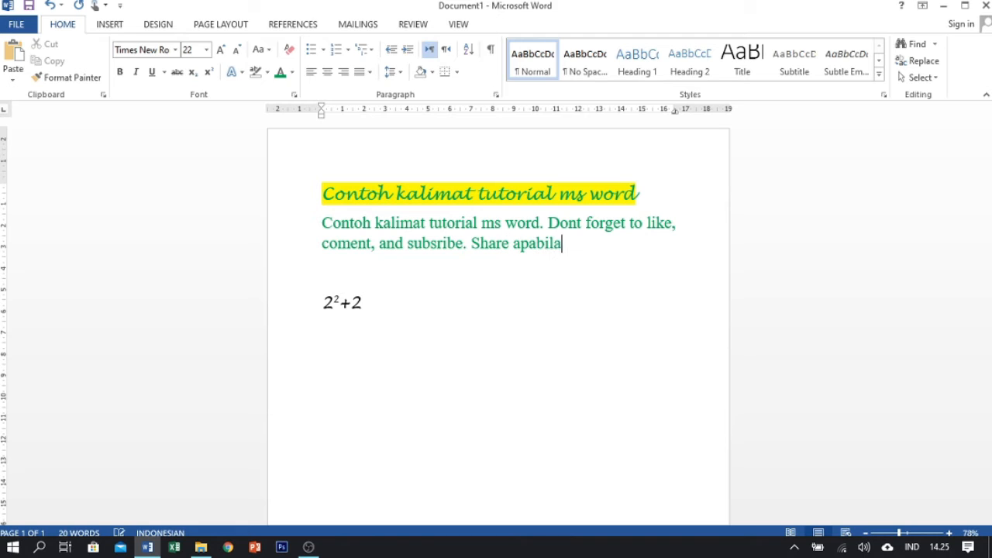
{"action": "type", "text": "video ini berm"}
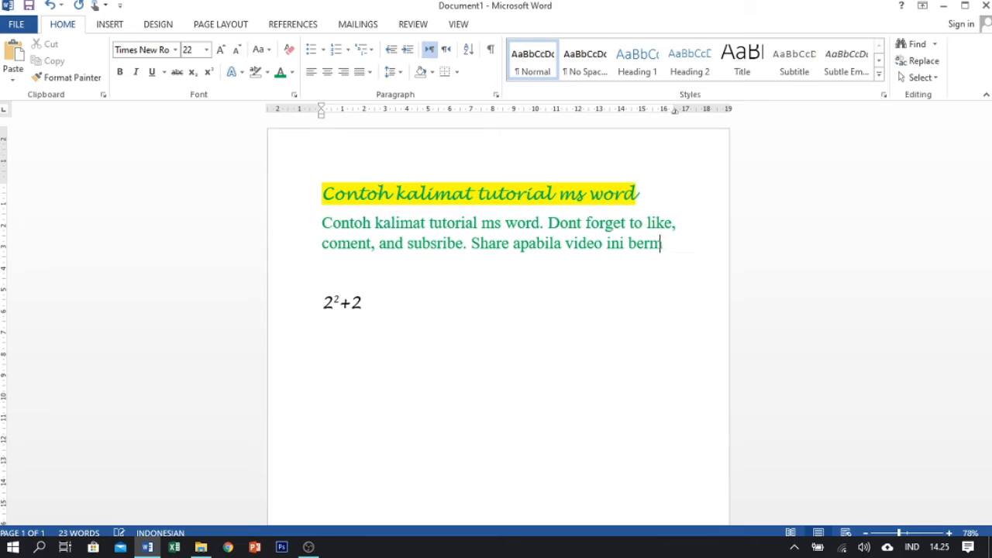
{"action": "type", "text": "anfaat"}
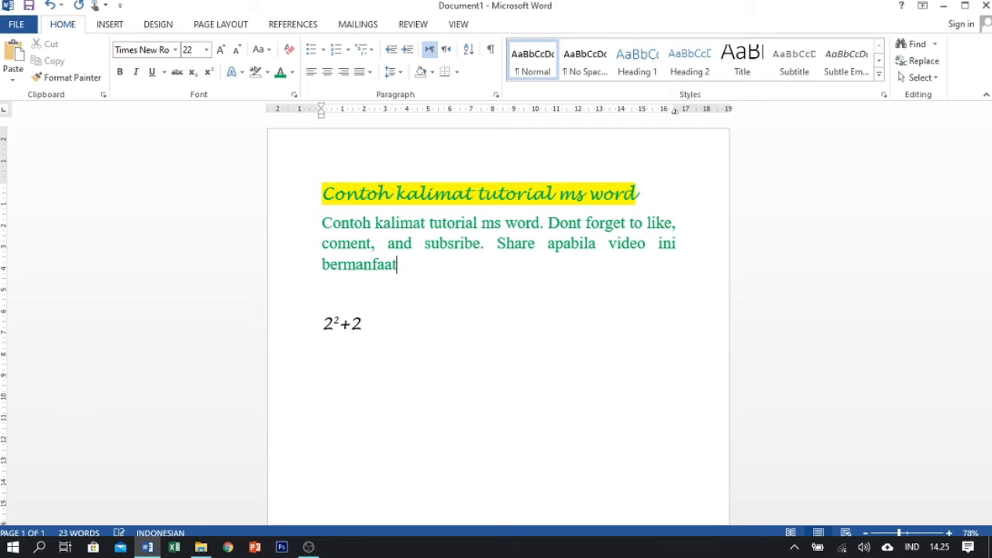
{"action": "type", "text": "bagi kalian semua."}
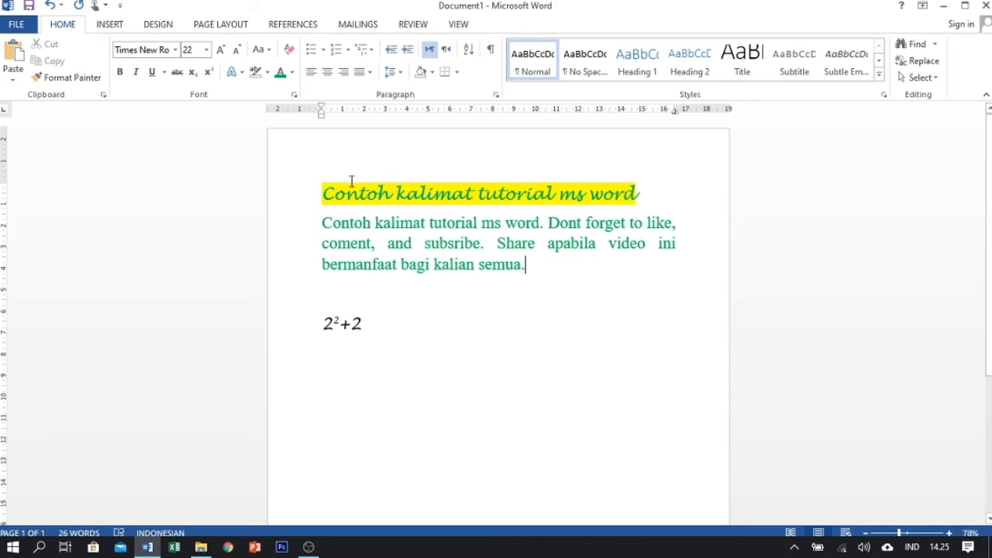
Step: Toggle Justify alignment off and back on for the extended three-line paragraph
{"action": "left_click_drag", "start_coordinate": [328, 223], "coordinate": [587, 275]}
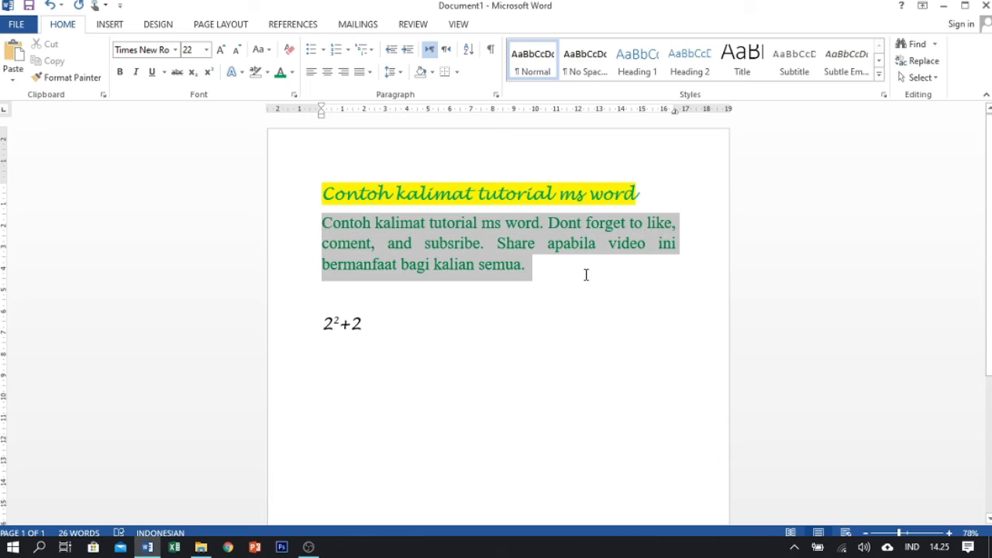
{"action": "left_click", "coordinate": [369, 72]}
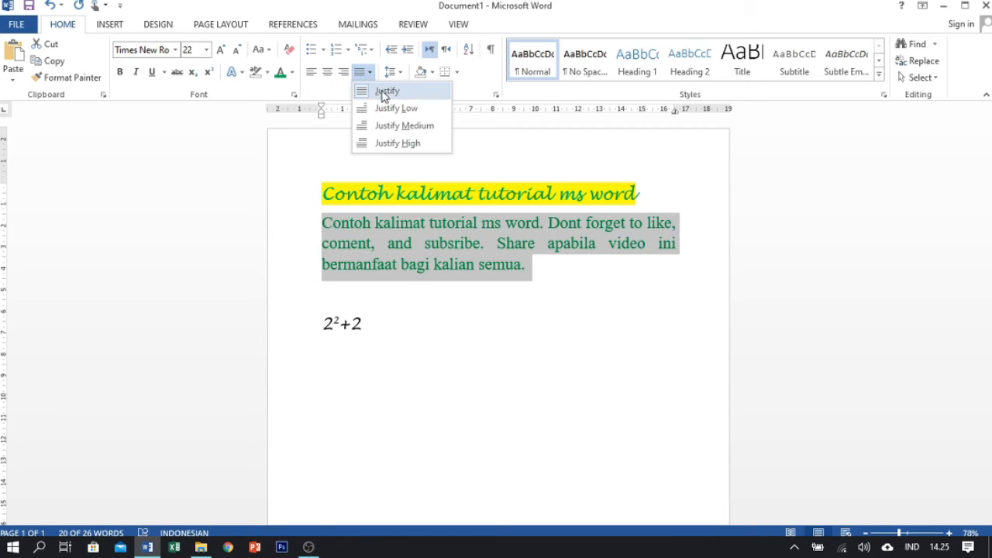
{"action": "left_click", "coordinate": [384, 92]}
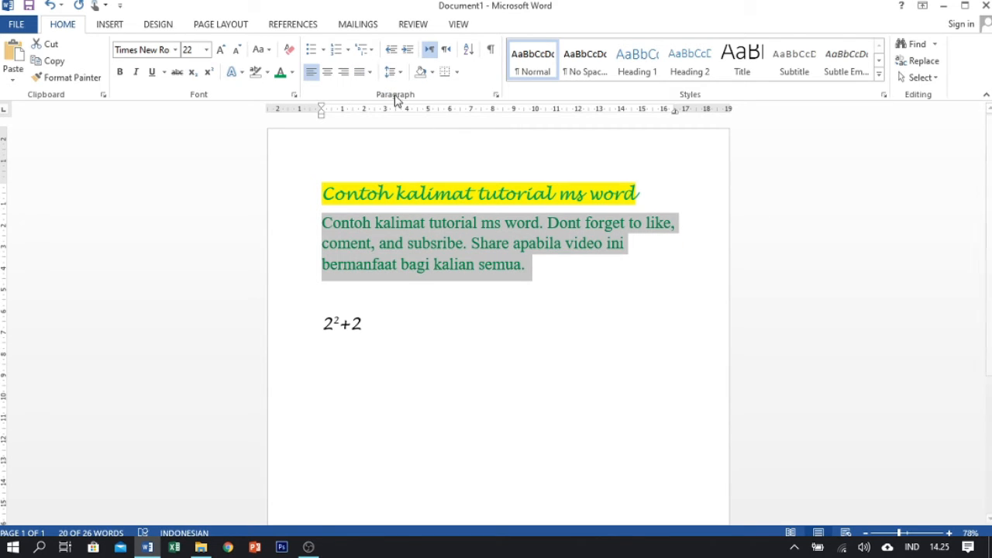
{"action": "left_click", "coordinate": [371, 73]}
{"action": "left_click", "coordinate": [385, 94]}
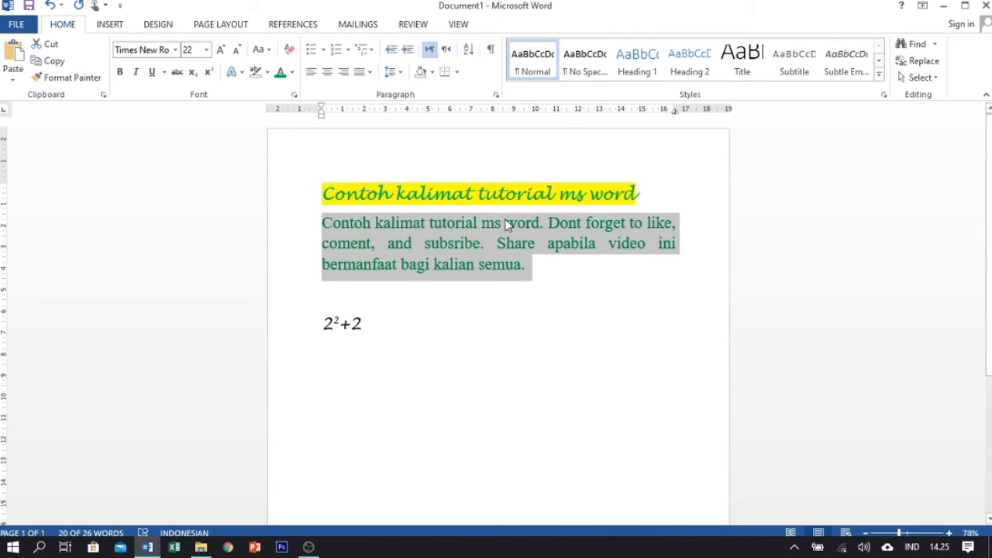
{"action": "left_click", "coordinate": [682, 224]}
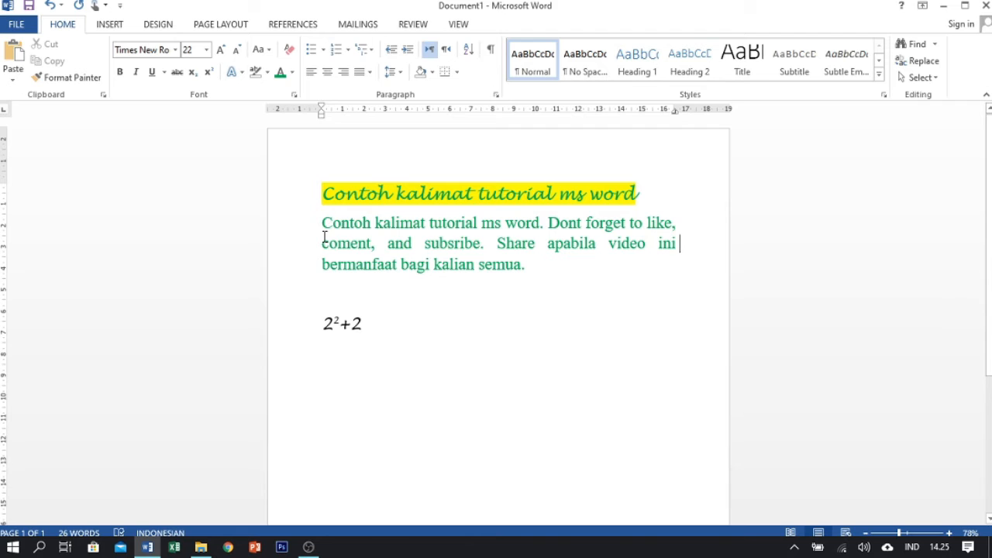
{"action": "left_click_drag", "start_coordinate": [321, 228], "coordinate": [572, 294]}
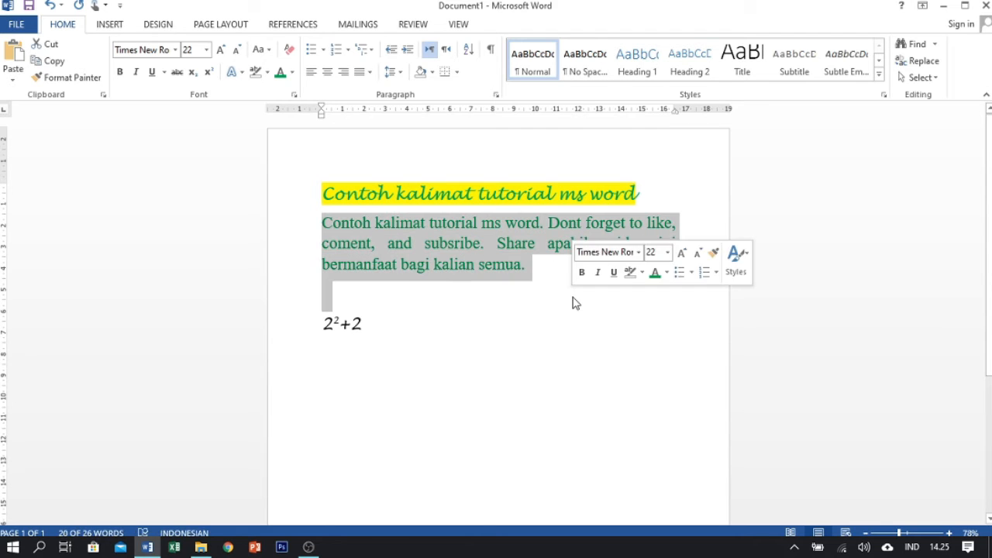
{"action": "left_click", "coordinate": [505, 297]}
{"action": "left_click", "coordinate": [338, 242]}
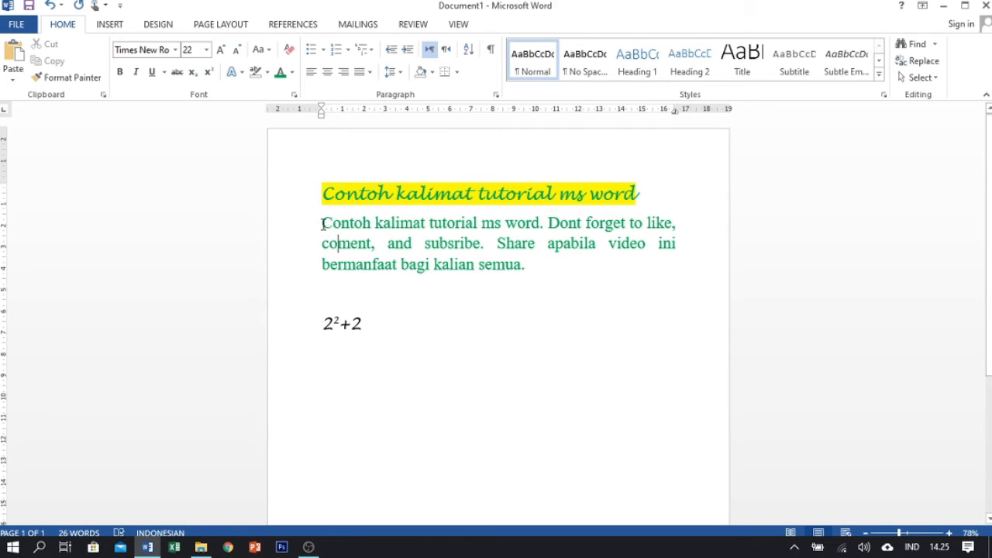
{"action": "left_click_drag", "start_coordinate": [322, 224], "coordinate": [548, 261]}
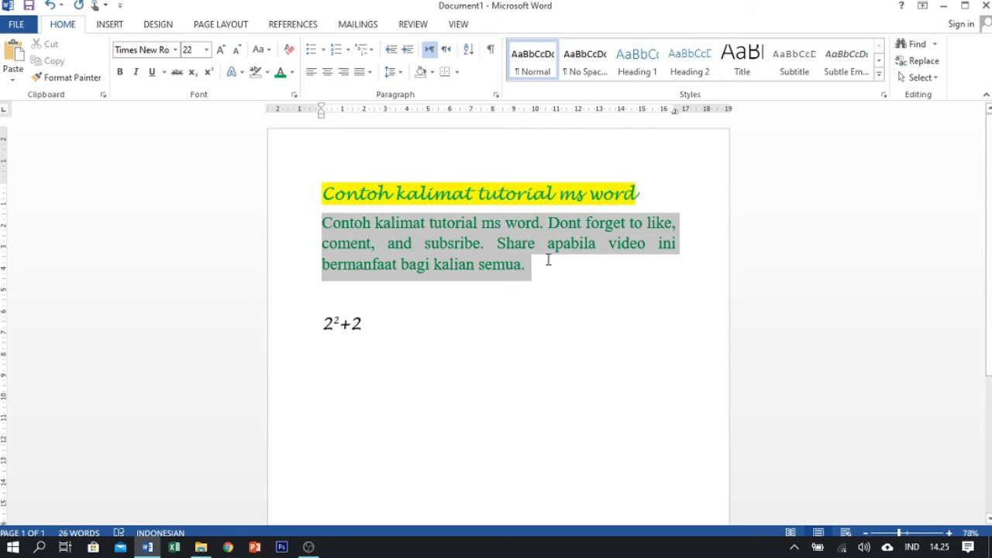
Step: Set the line spacing of the highlighted heading and the Times New Roman paragraph to 1,15 and finally to 1,5
{"action": "left_click", "coordinate": [468, 196]}
{"action": "left_click", "coordinate": [398, 75]}
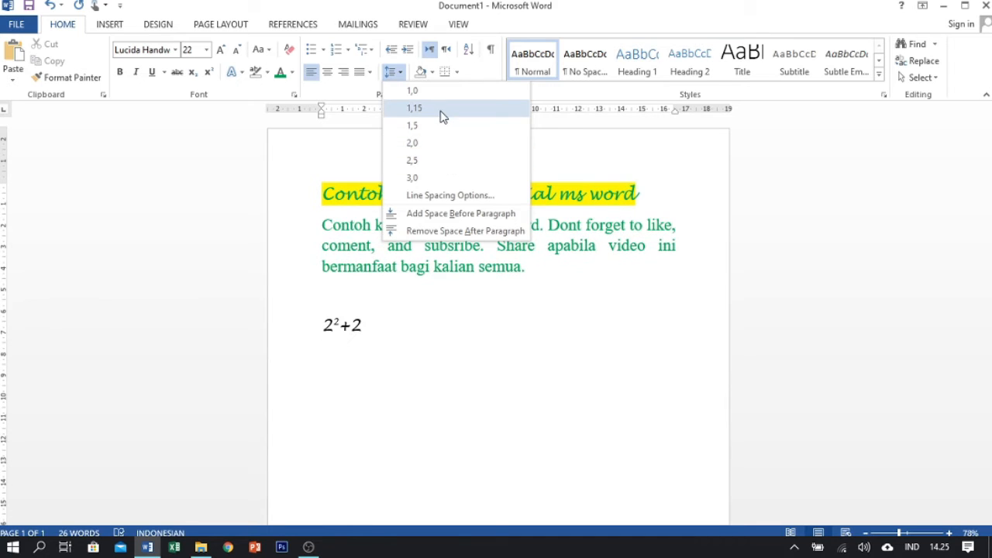
{"action": "left_click", "coordinate": [318, 204]}
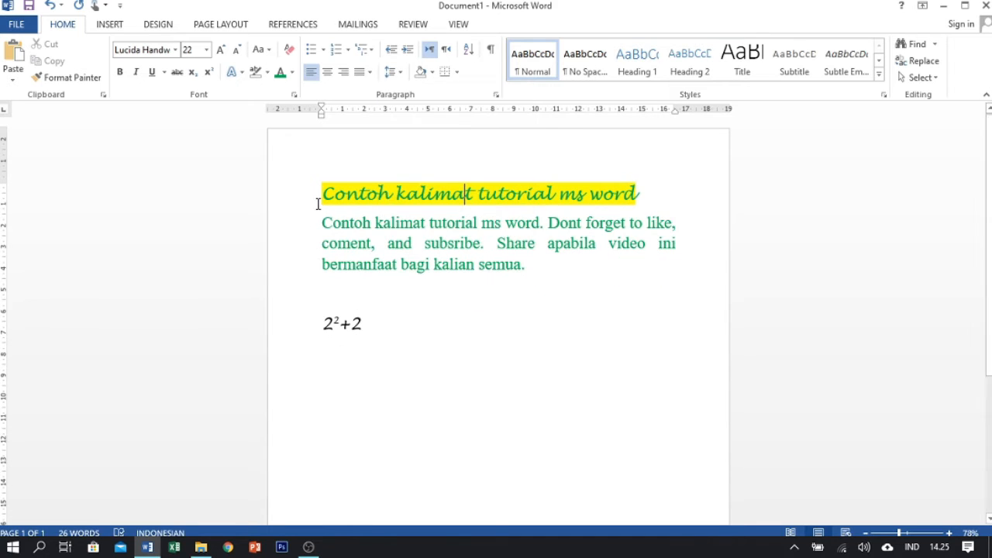
{"action": "left_click_drag", "start_coordinate": [321, 194], "coordinate": [605, 279]}
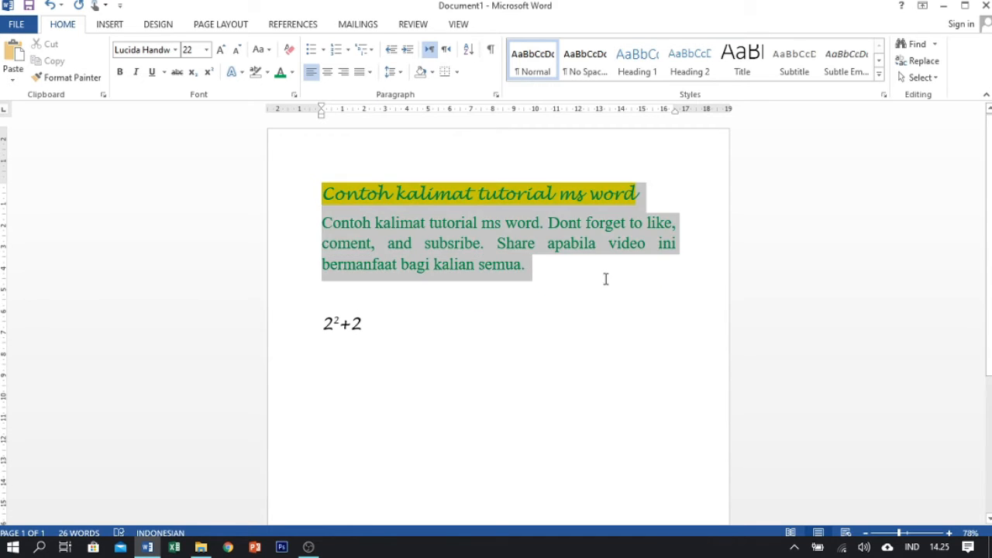
{"action": "left_click", "coordinate": [404, 71]}
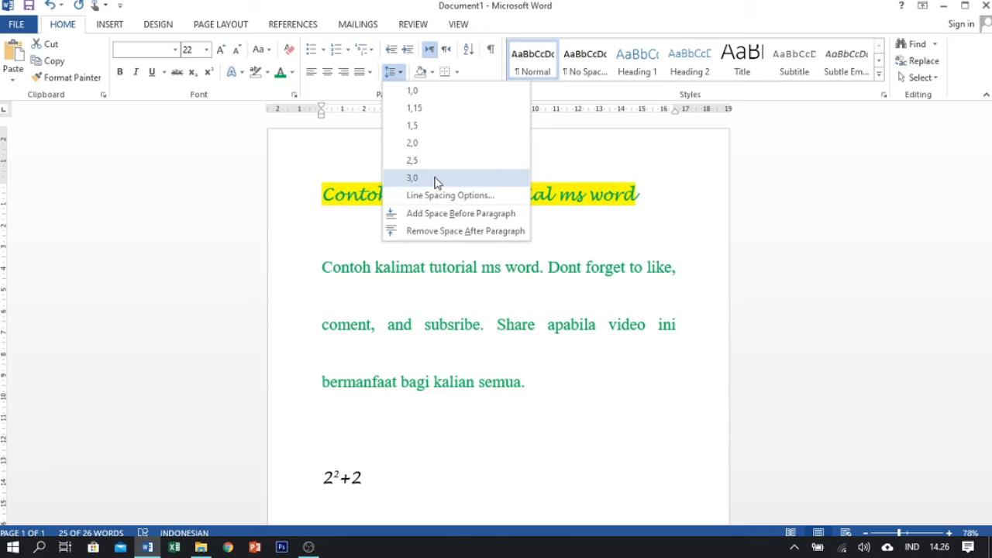
{"action": "left_click", "coordinate": [431, 116]}
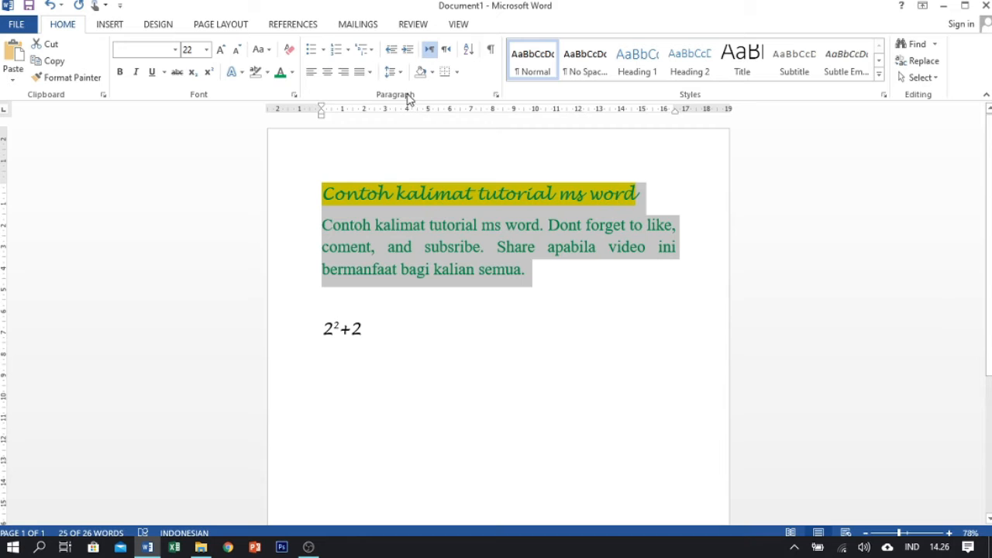
{"action": "left_click", "coordinate": [403, 74]}
{"action": "left_click", "coordinate": [427, 126]}
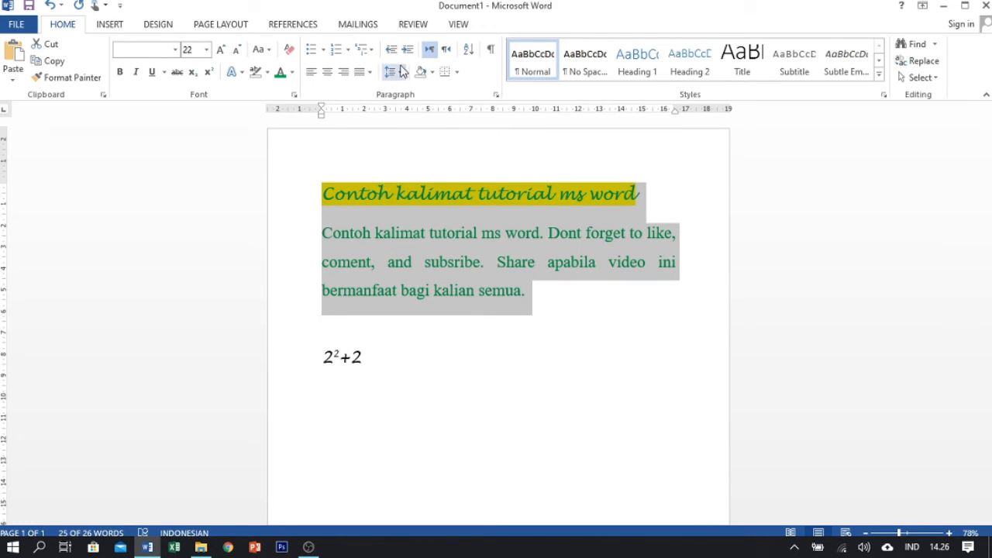
Step: Apply light orange paragraph shading behind the highlighted heading and the Times New Roman paragraph
{"action": "left_click", "coordinate": [432, 73]}
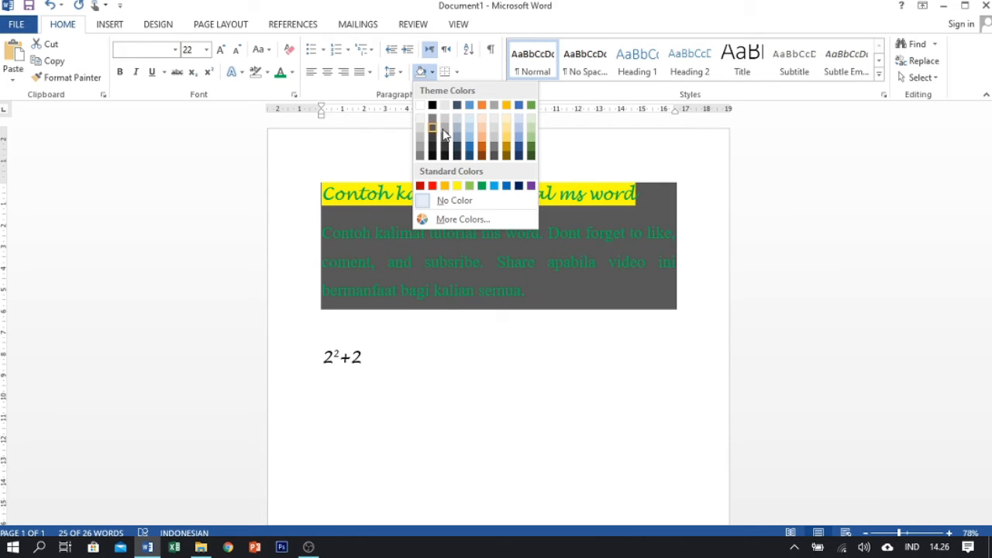
{"action": "left_click", "coordinate": [483, 139]}
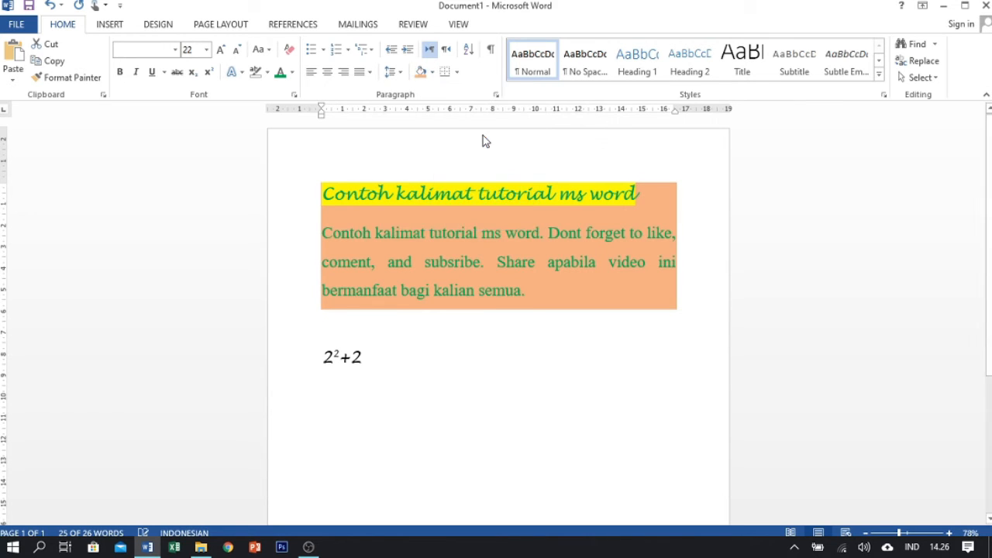
{"action": "left_click", "coordinate": [589, 359]}
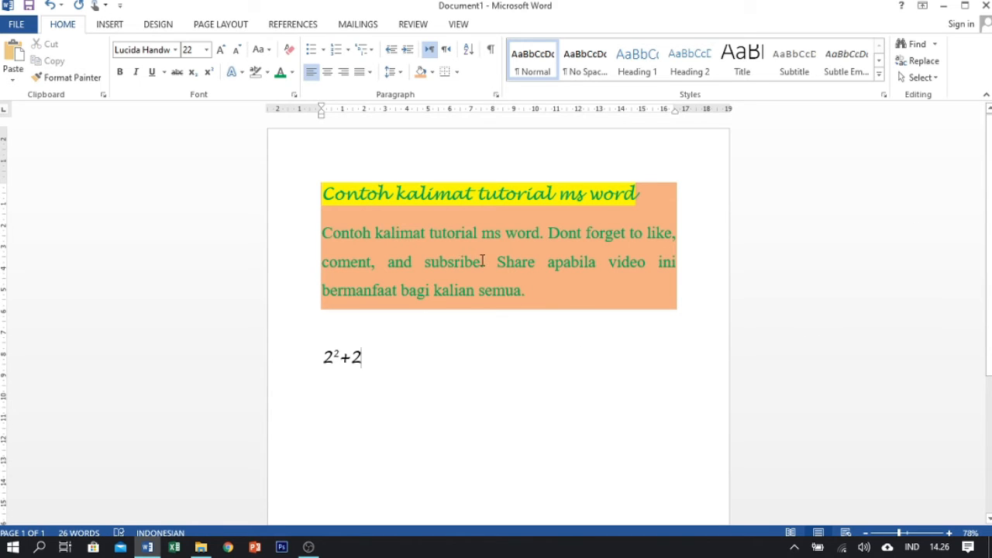
Step: Look through the highlight colors, border options and list style libraries for the heading without applying any of them
{"action": "double_click", "coordinate": [324, 187]}
{"action": "left_click_drag", "start_coordinate": [505, 187], "coordinate": [658, 199]}
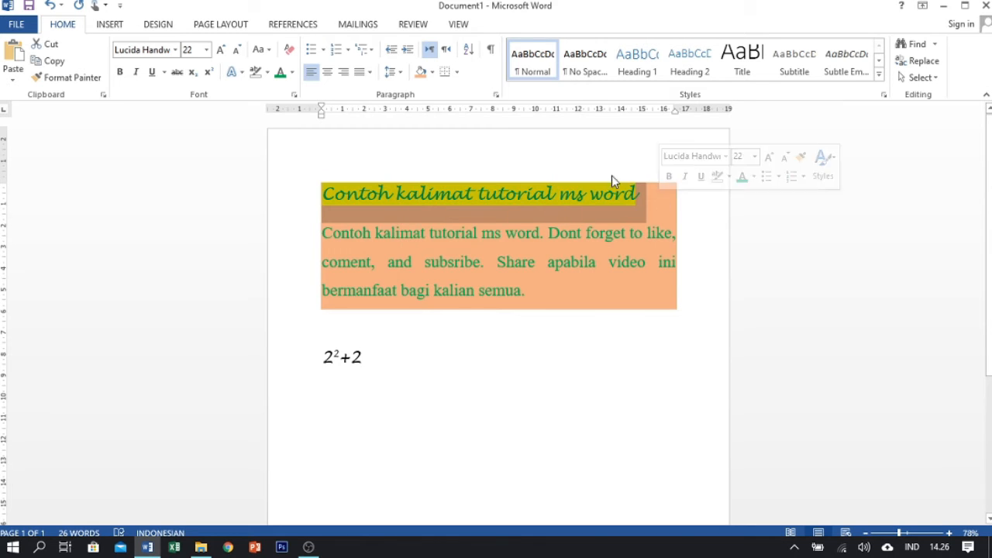
{"action": "left_click", "coordinate": [268, 75]}
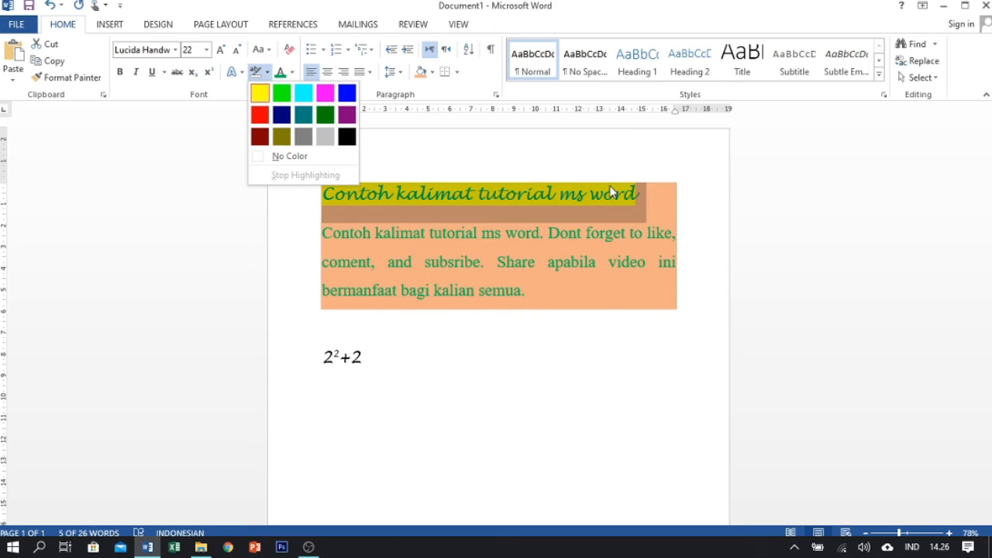
{"action": "left_click", "coordinate": [655, 222]}
{"action": "left_click", "coordinate": [474, 142]}
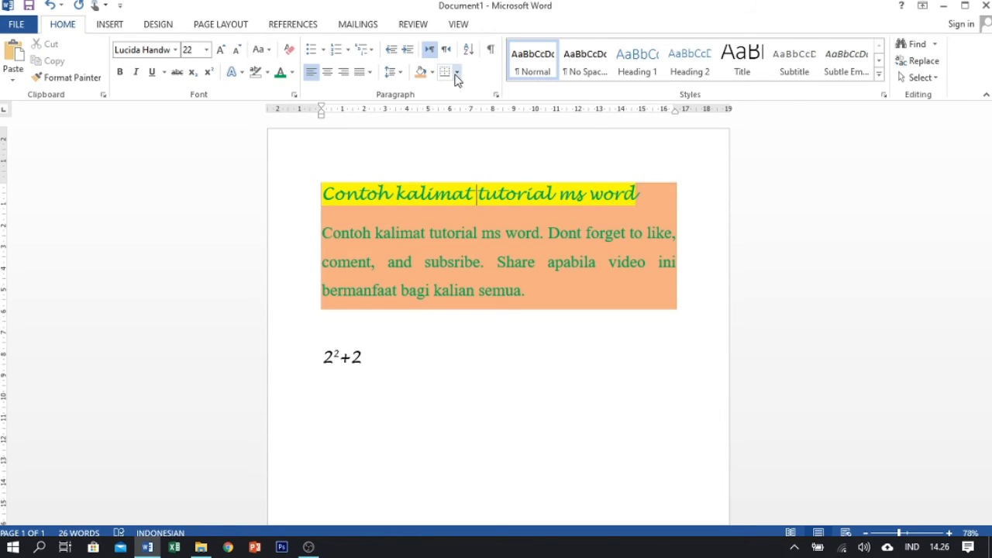
{"action": "left_click", "coordinate": [457, 75]}
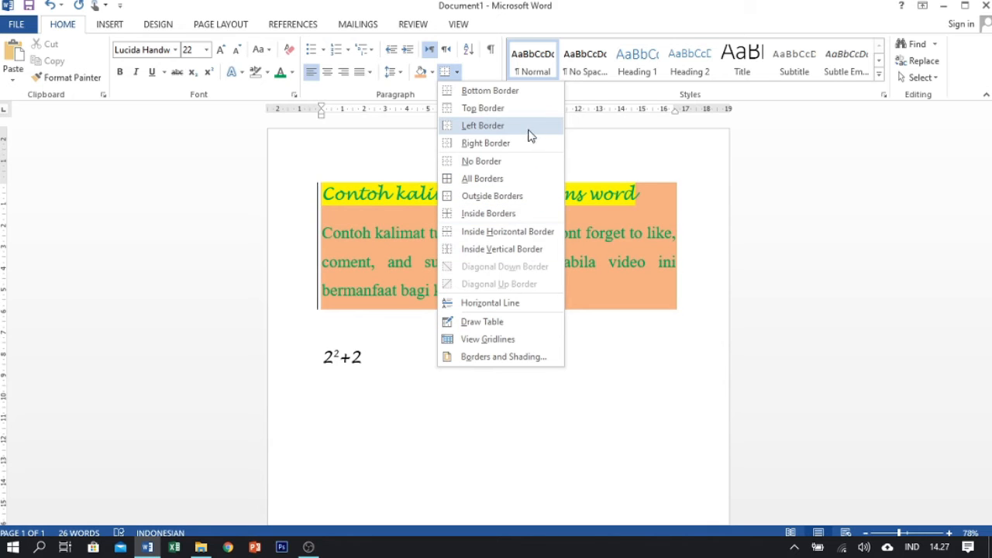
{"action": "left_click", "coordinate": [345, 153]}
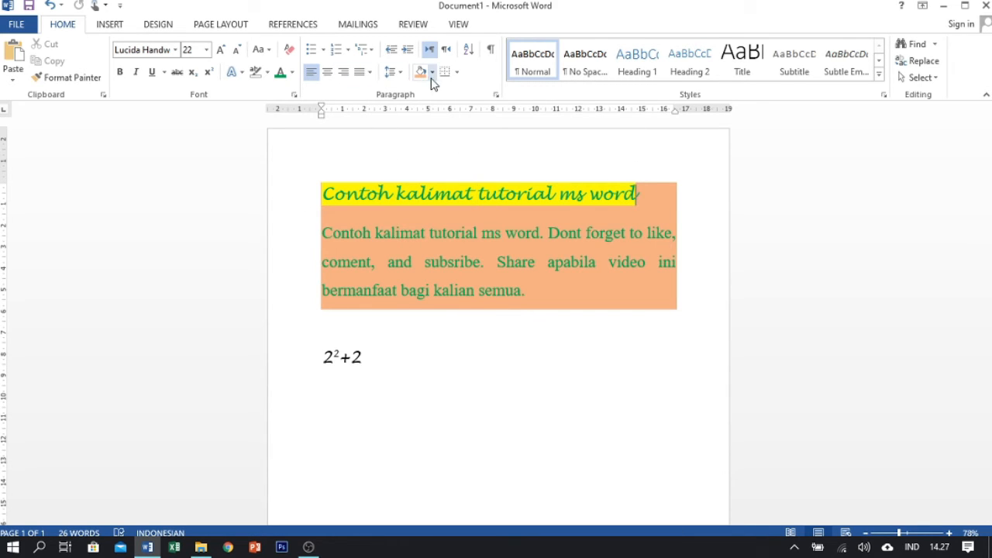
{"action": "left_click", "coordinate": [325, 50]}
{"action": "left_click", "coordinate": [375, 53]}
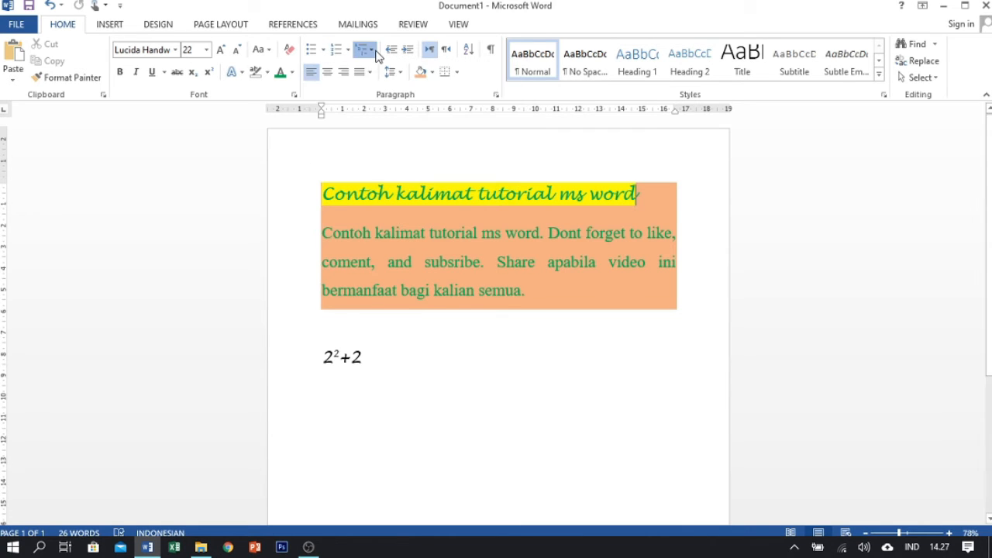
{"action": "left_click", "coordinate": [348, 51]}
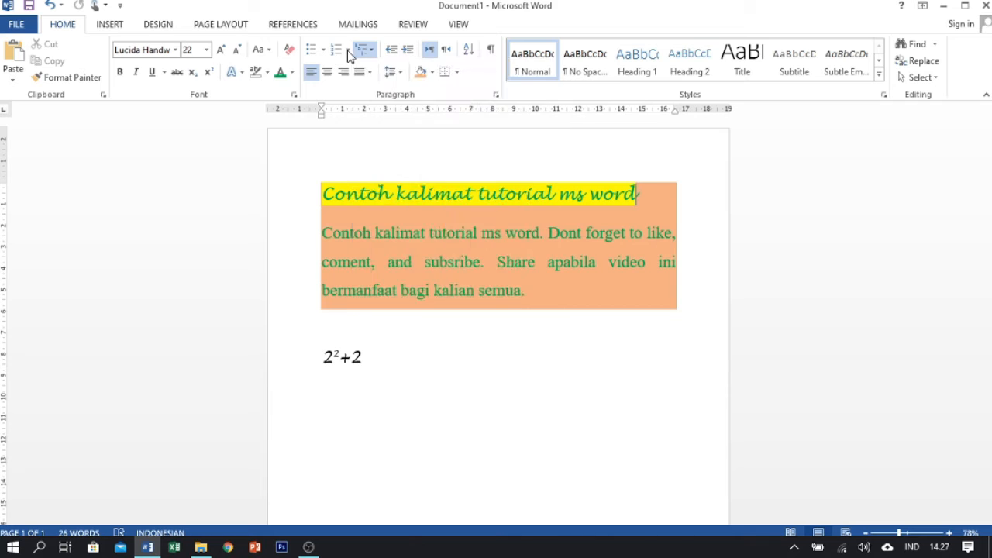
{"action": "left_click", "coordinate": [325, 49]}
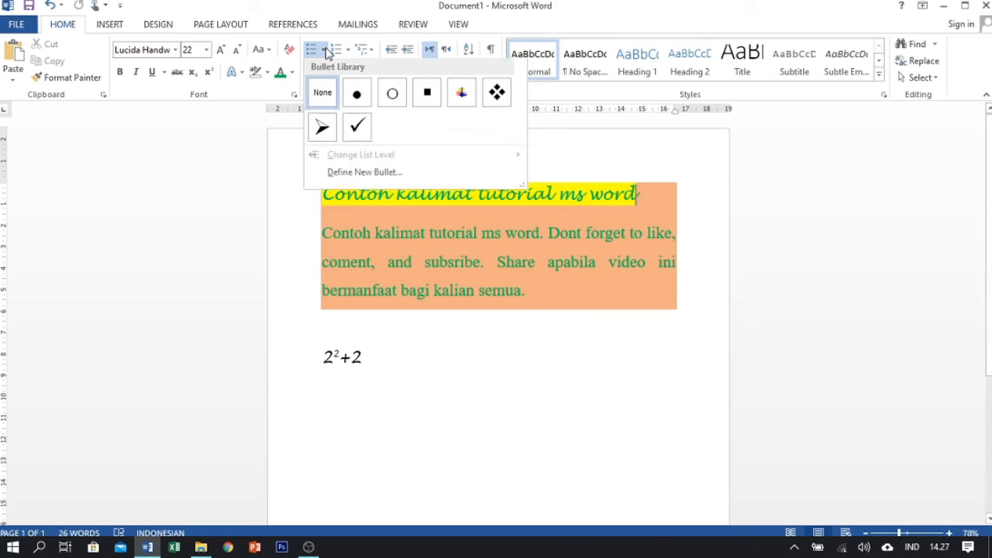
{"action": "left_click", "coordinate": [555, 289]}
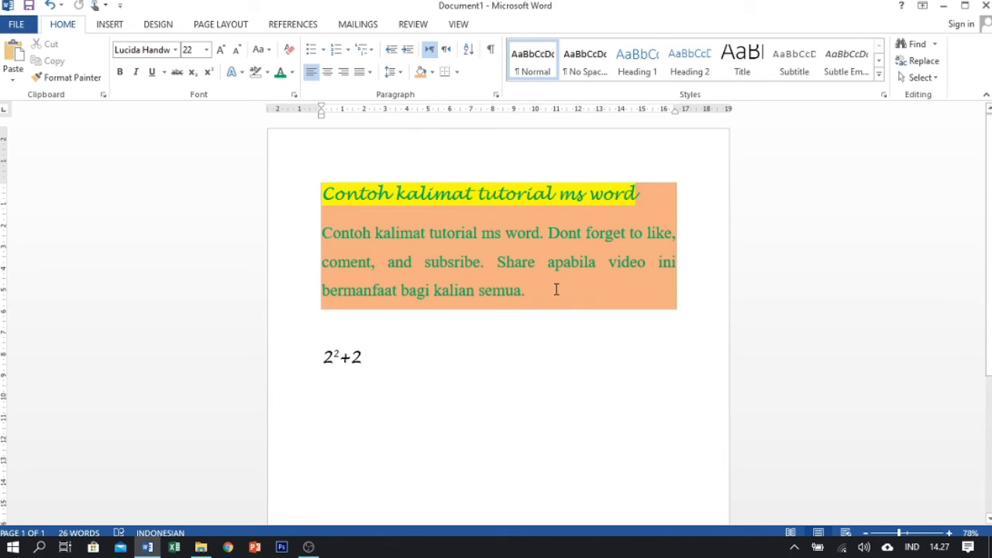
{"action": "key", "text": "Return"}
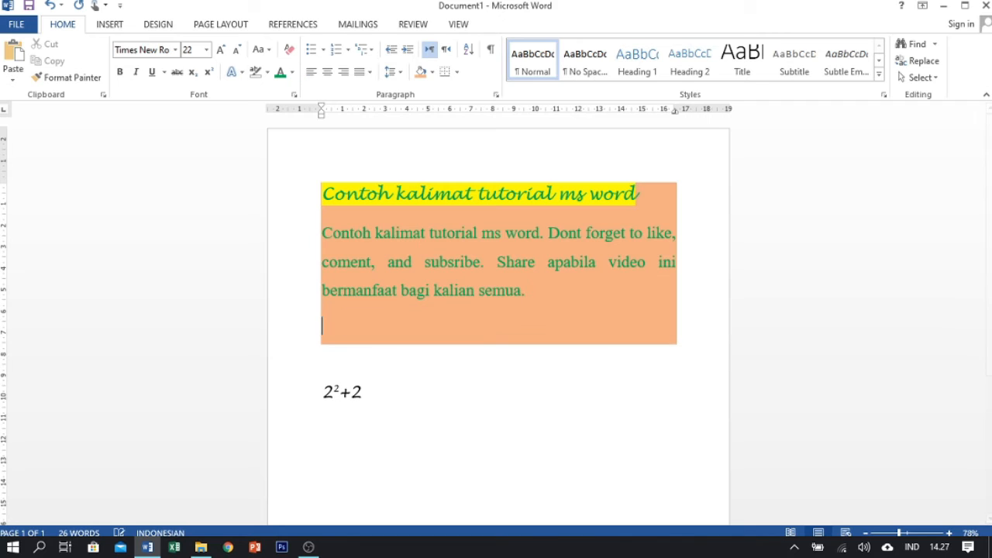
{"action": "key", "text": "BackSpace"}
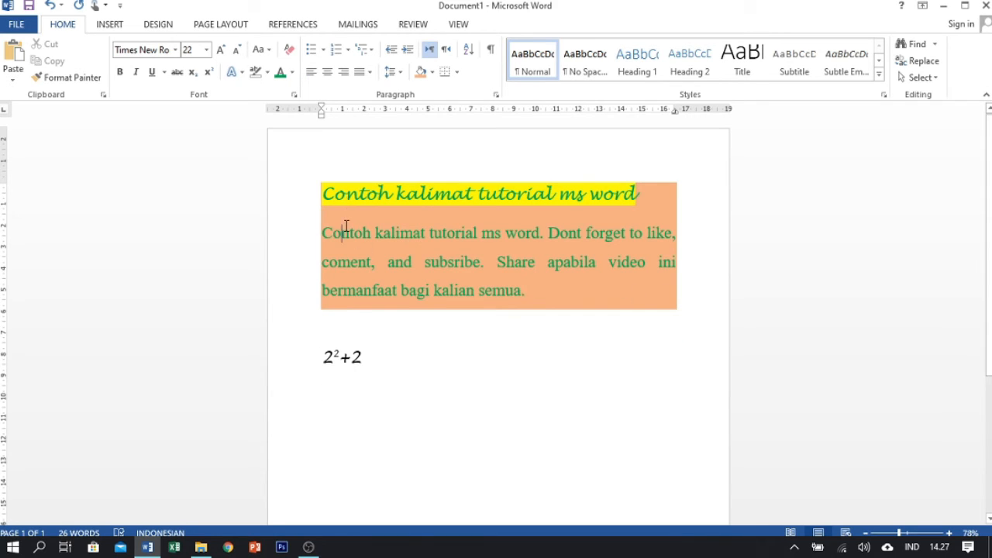
Step: Remove the orange shading from the Times New Roman paragraph
{"action": "left_click", "coordinate": [433, 71]}
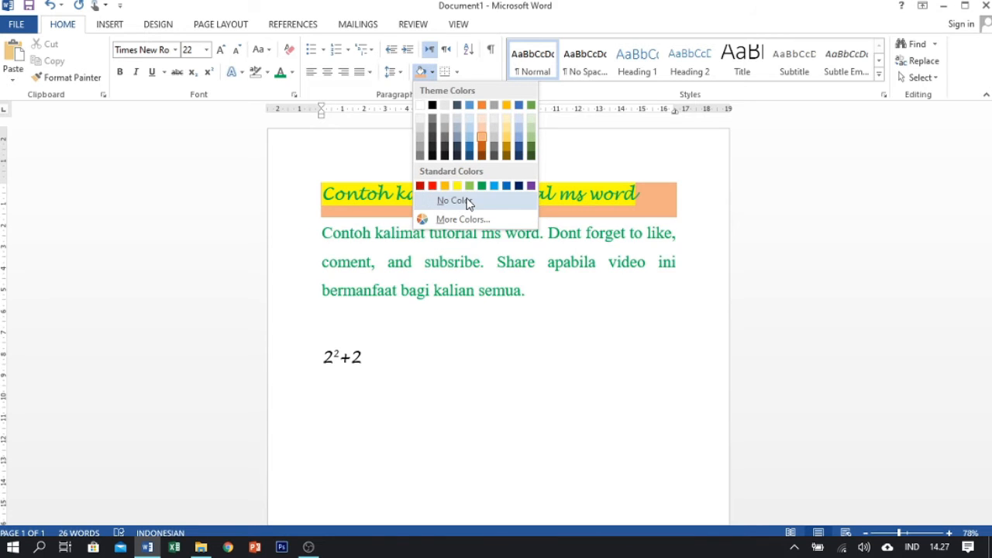
{"action": "left_click", "coordinate": [465, 203]}
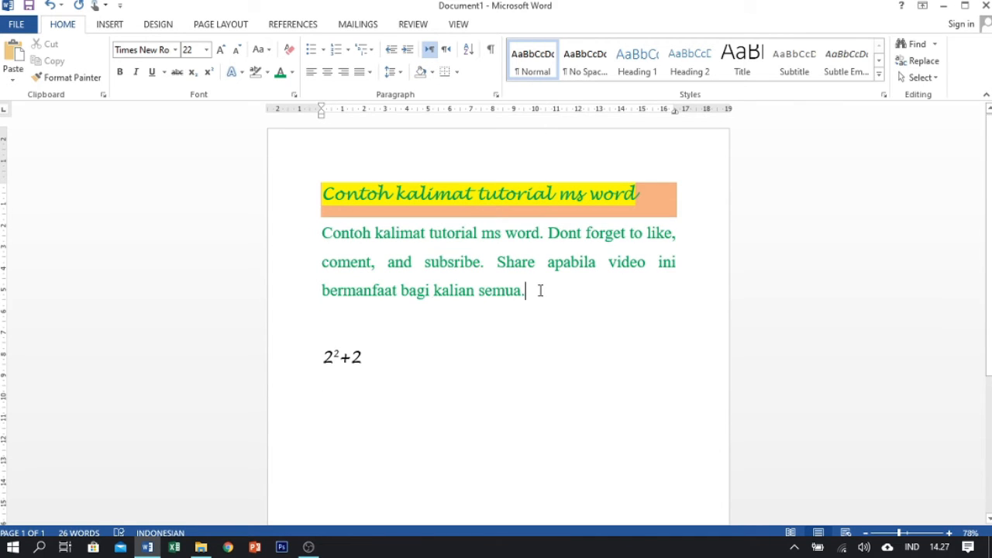
Step: Add the line "Nama-nama hari:" below the Times New Roman paragraph and start an empty line under it
{"action": "key", "text": "Return"}
{"action": "key", "text": "Return"}
{"action": "key", "text": "BackSpace"}
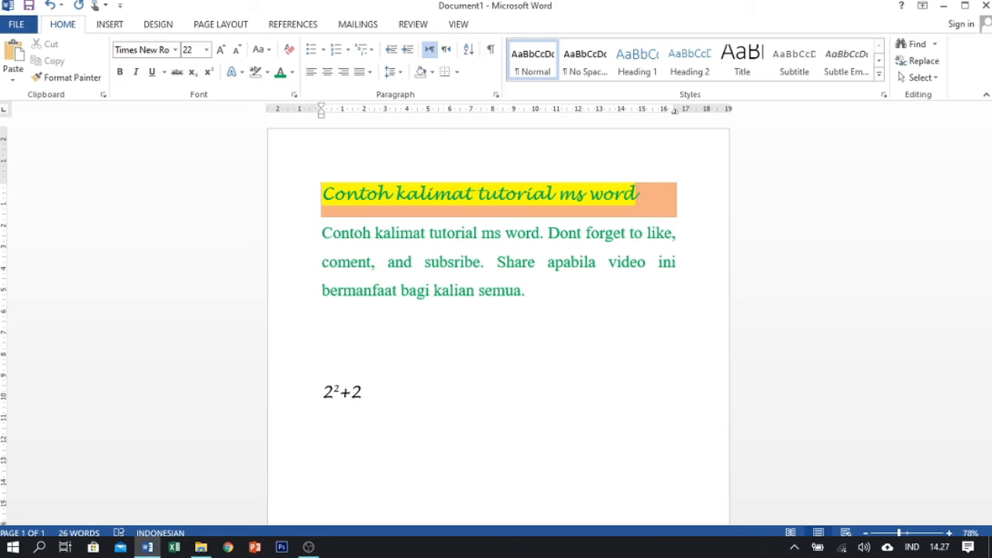
{"action": "type", "text": "jad"}
{"action": "key", "text": "BackSpace"}
{"action": "key", "text": "BackSpace"}
{"action": "type", "text": "nama-nama hari"}
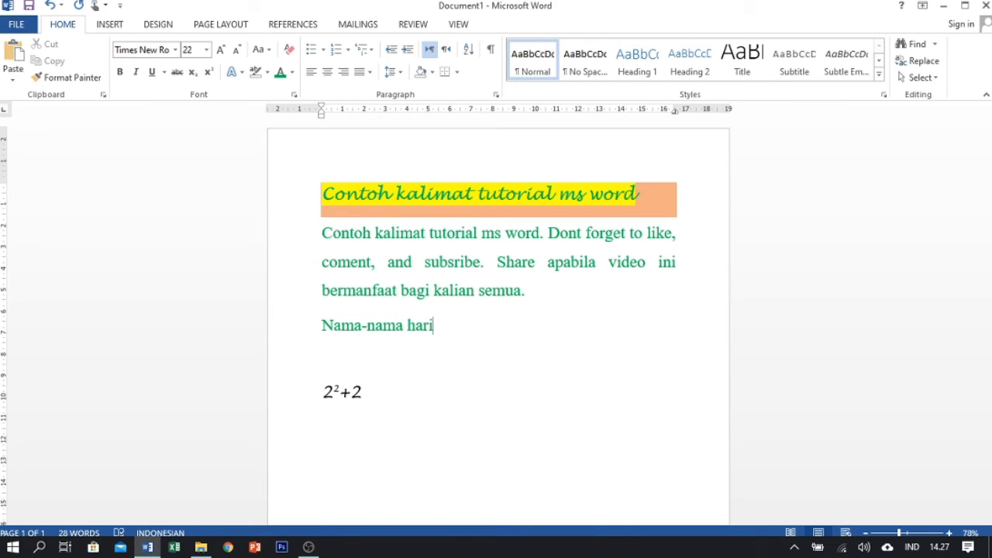
{"action": "type", "text": ":"}
{"action": "key", "text": "Return"}
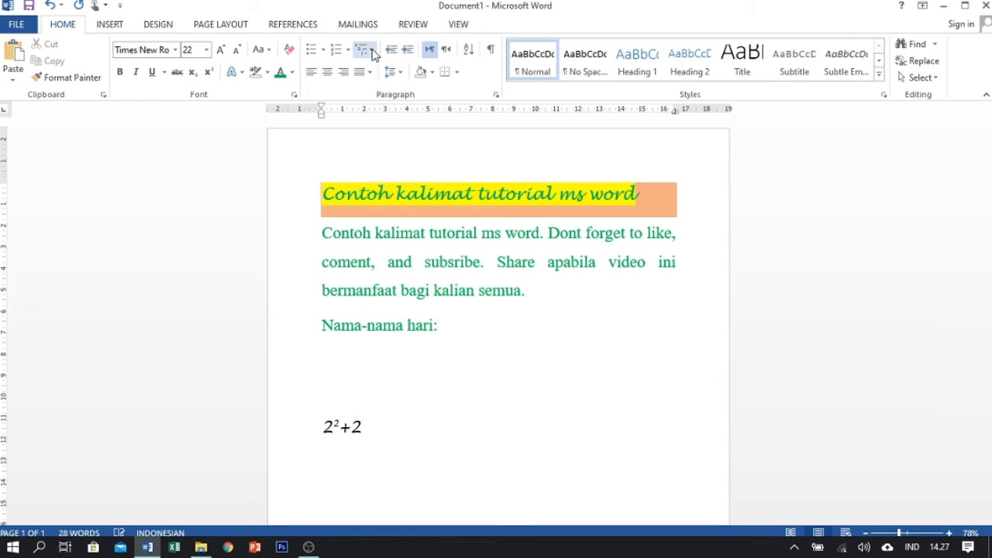
Step: Start a bulleted list with arrowhead bullets under "Nama-nama hari:" and enter the items Senin and Selasa
{"action": "left_click", "coordinate": [323, 49]}
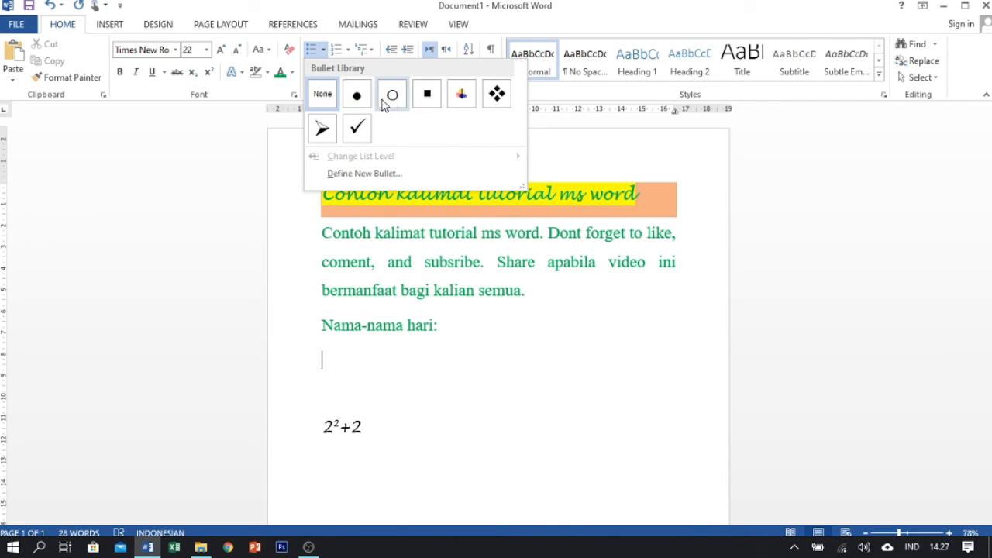
{"action": "left_click", "coordinate": [322, 129]}
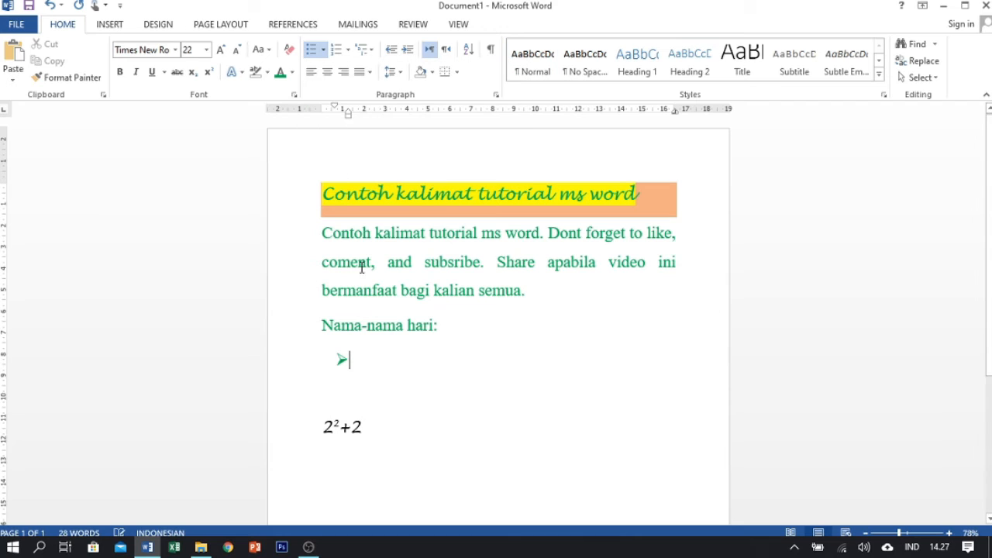
{"action": "type", "text": "sen"}
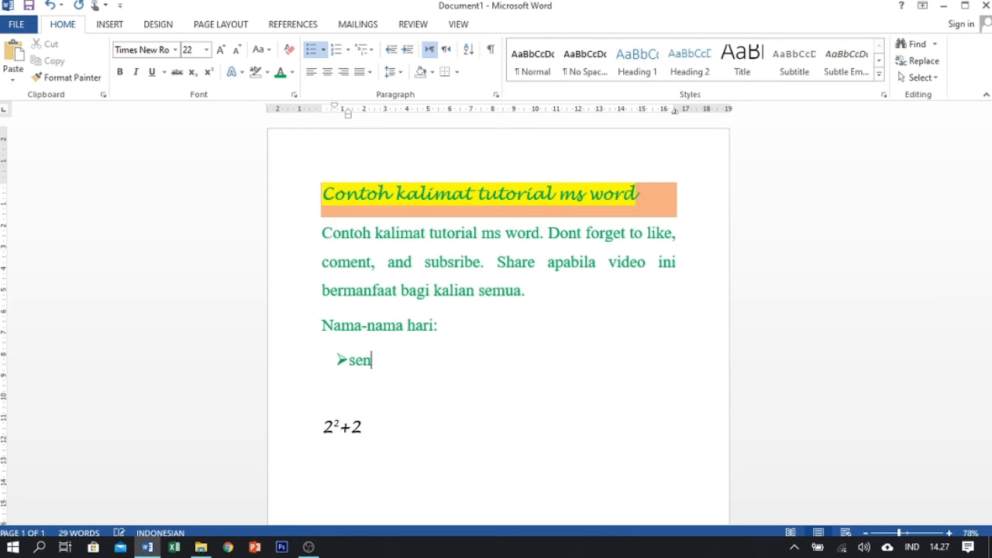
{"action": "type", "text": "in"}
{"action": "key", "text": "Return"}
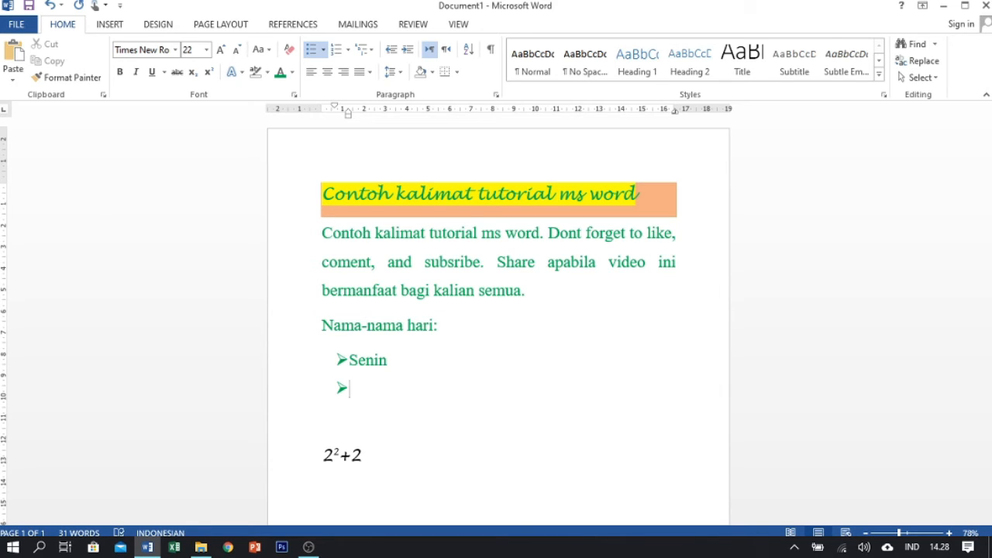
{"action": "type", "text": "selasa"}
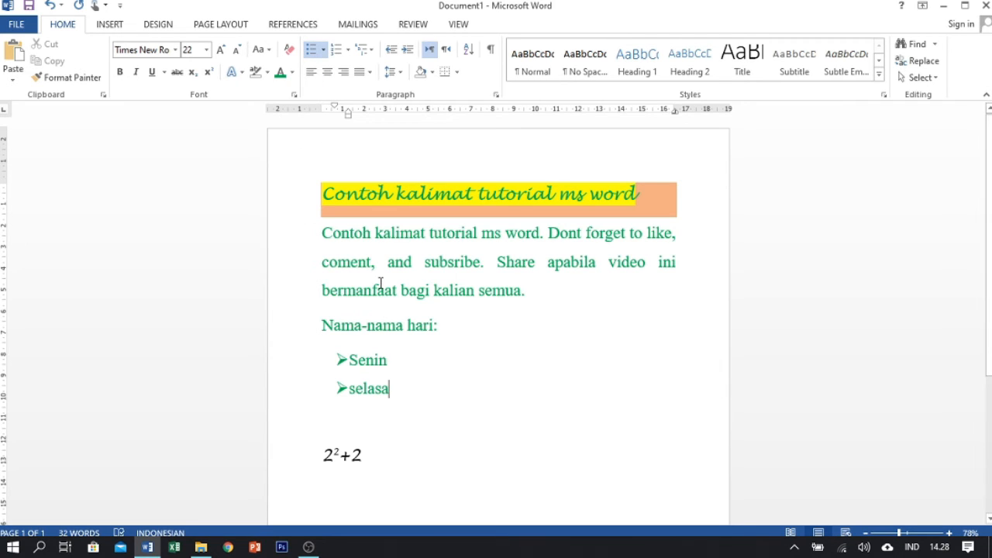
{"action": "key", "text": "Return"}
Step: Add Rabu and kamis as the third and fourth items of the arrowhead-bulleted list
{"action": "type", "text": "r"}
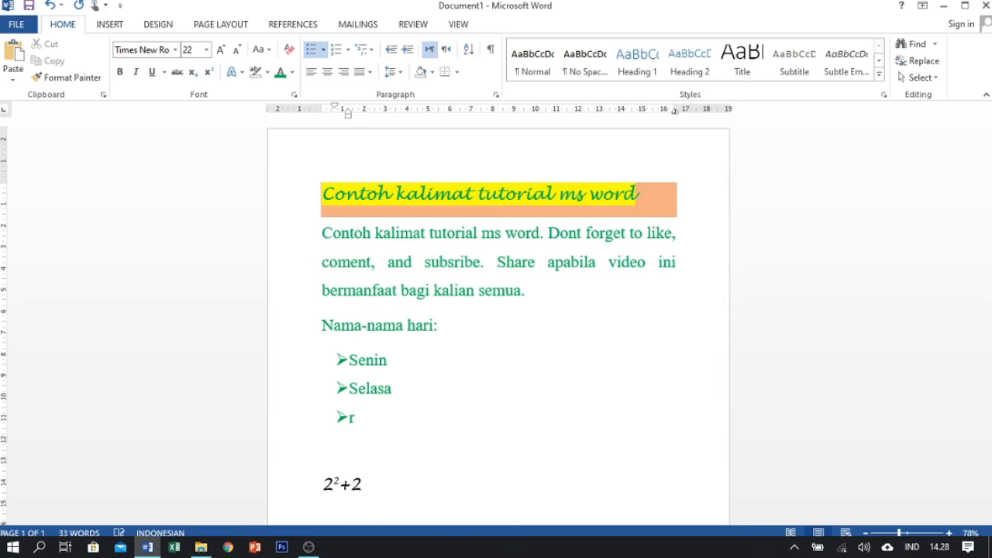
{"action": "type", "text": "abu kam"}
{"action": "key", "text": "BackSpace"}
{"action": "key", "text": "BackSpace"}
{"action": "key", "text": "BackSpace"}
{"action": "key", "text": "BackSpace"}
{"action": "key", "text": "BackSpace"}
{"action": "key", "text": "BackSpace"}
{"action": "key", "text": "Return"}
{"action": "type", "text": "kamis"}
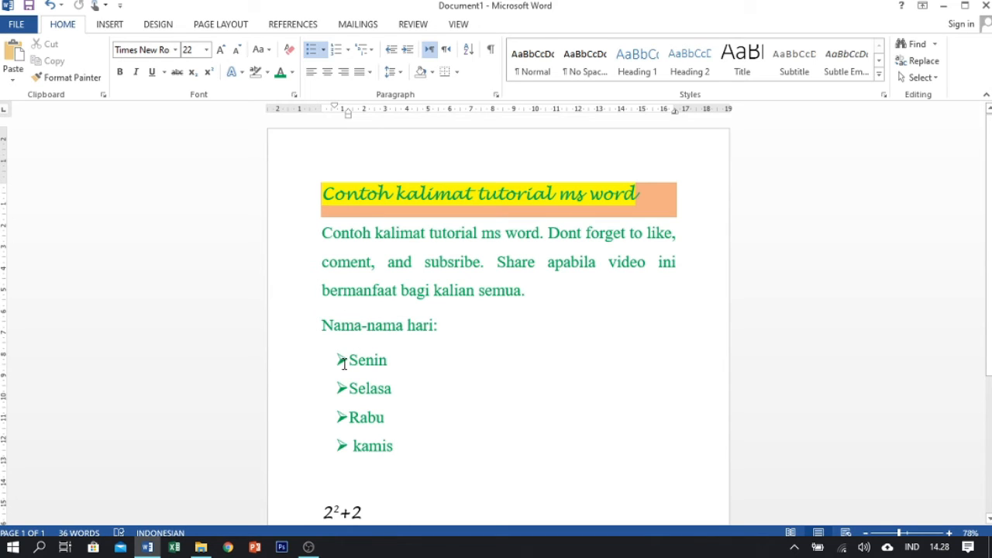
Step: Try A. B. C. lettering on the list of days and settle on 1. 2. 3. numbering
{"action": "left_click", "coordinate": [341, 360]}
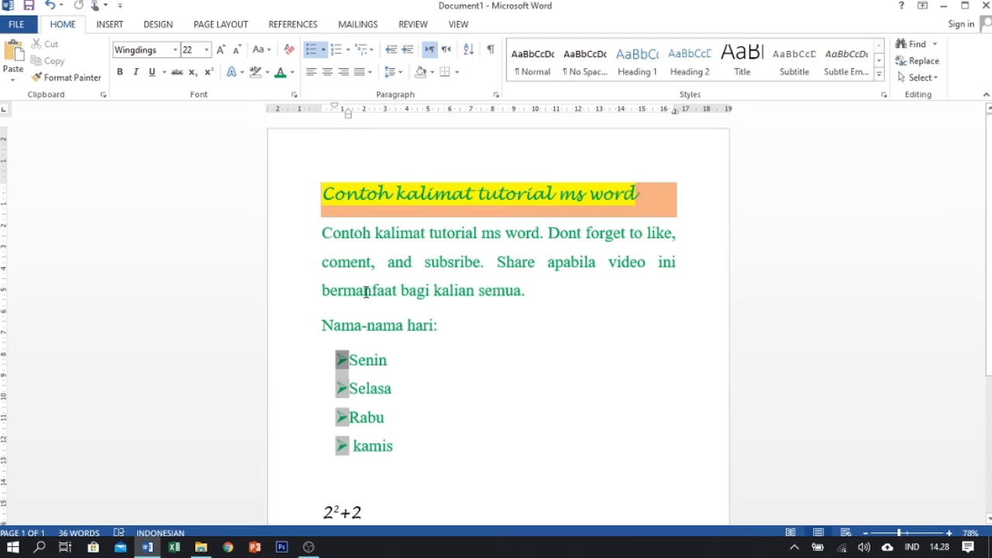
{"action": "left_click", "coordinate": [350, 49]}
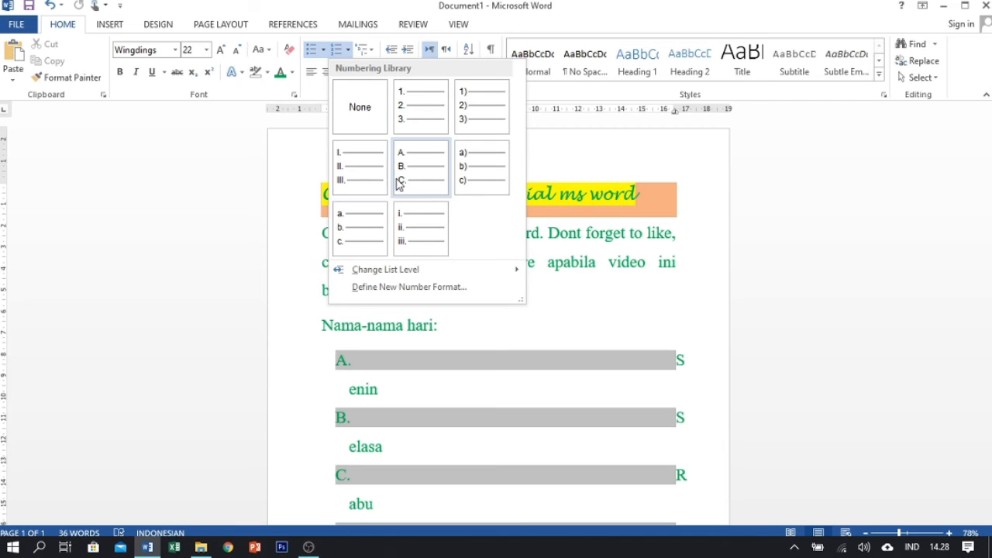
{"action": "left_click", "coordinate": [429, 163]}
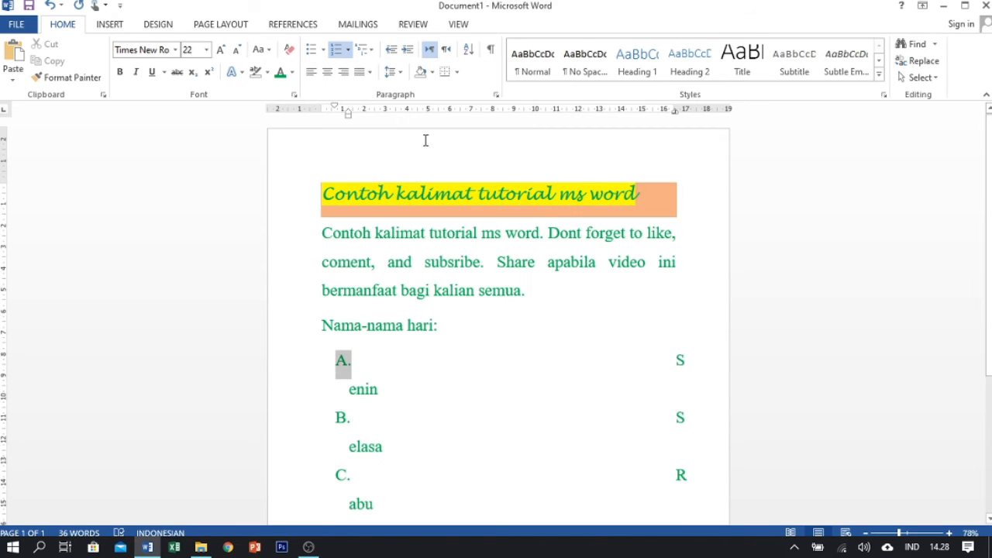
{"action": "left_click", "coordinate": [348, 49]}
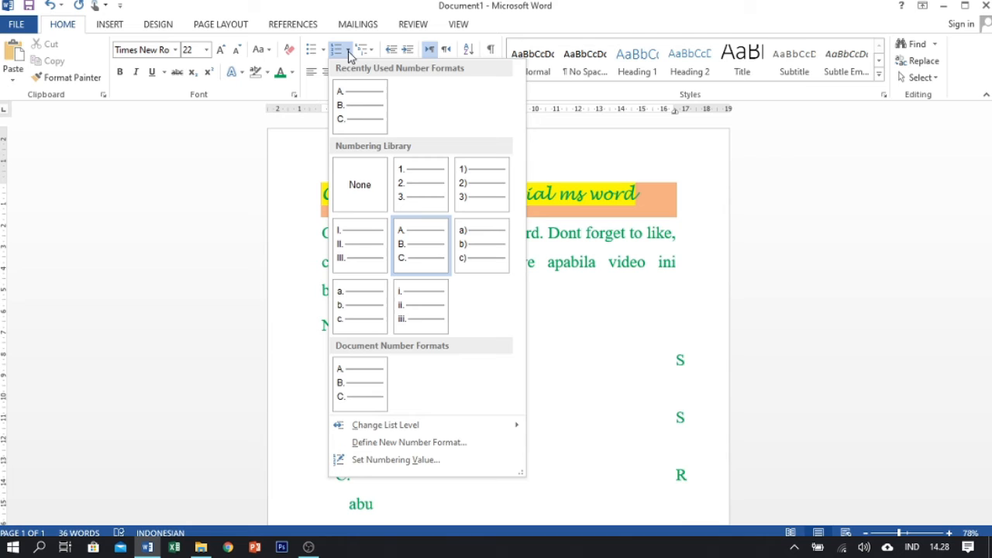
{"action": "left_click", "coordinate": [431, 189]}
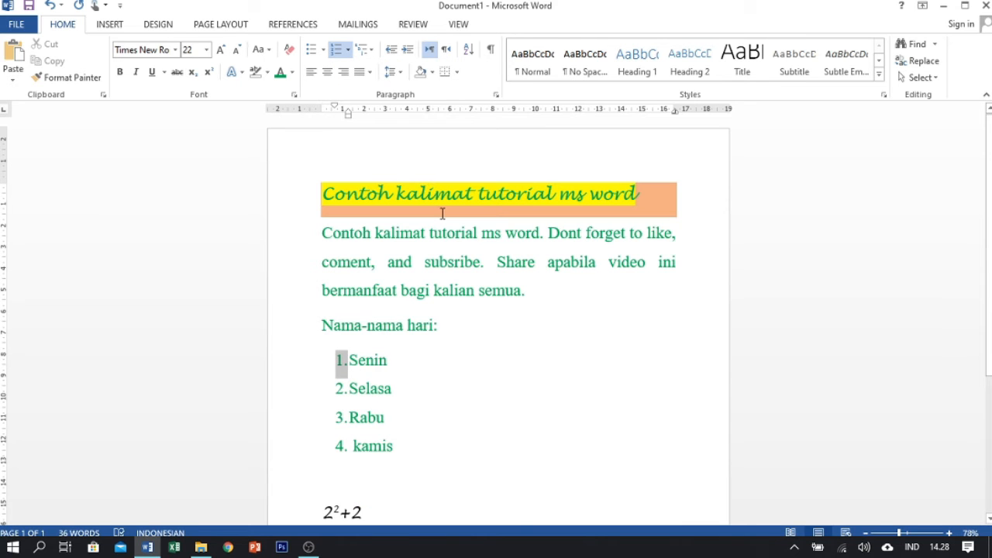
Step: Look through the multilevel list library for the numbered days without applying a style
{"action": "left_click", "coordinate": [365, 49]}
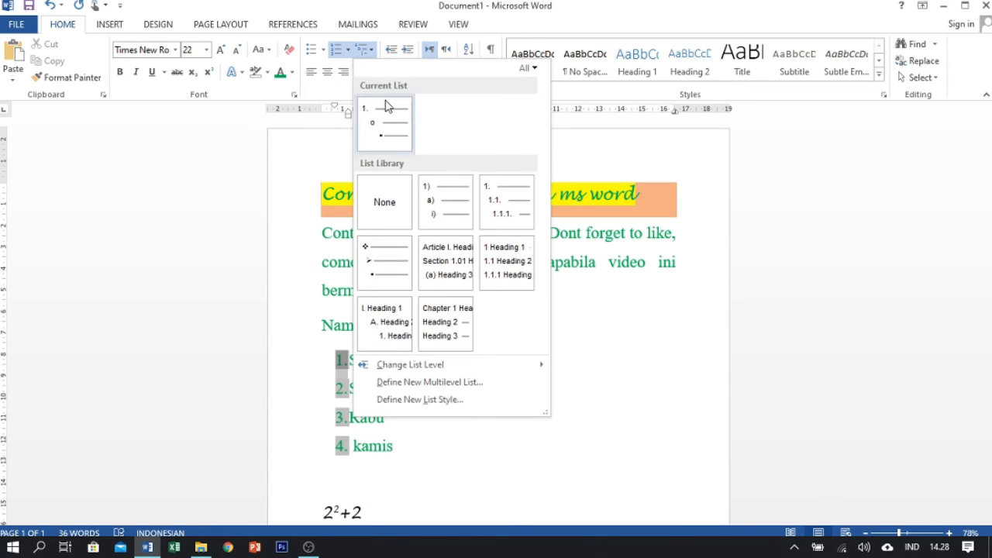
{"action": "mouse_move", "coordinate": [434, 217]}
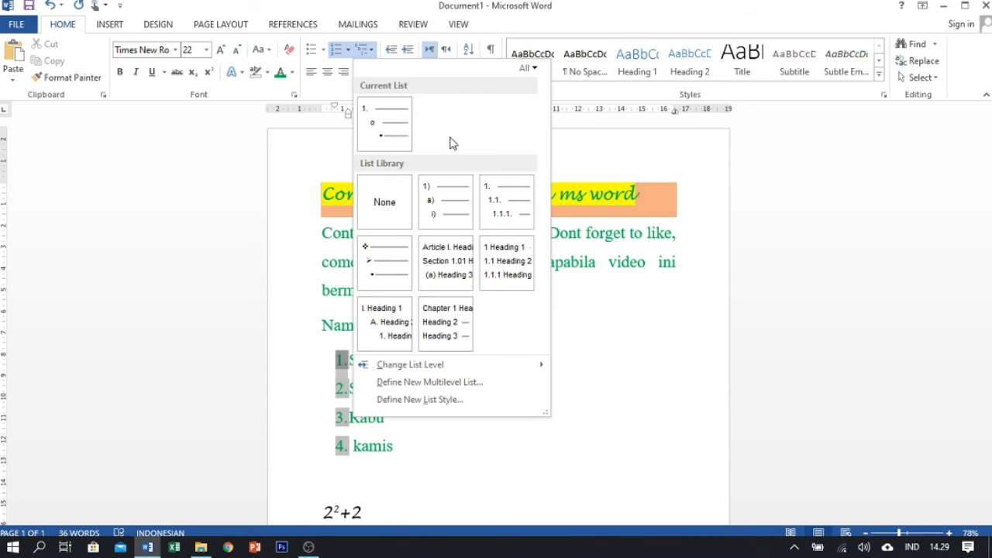
{"action": "left_click", "coordinate": [201, 148]}
{"action": "left_click", "coordinate": [349, 360]}
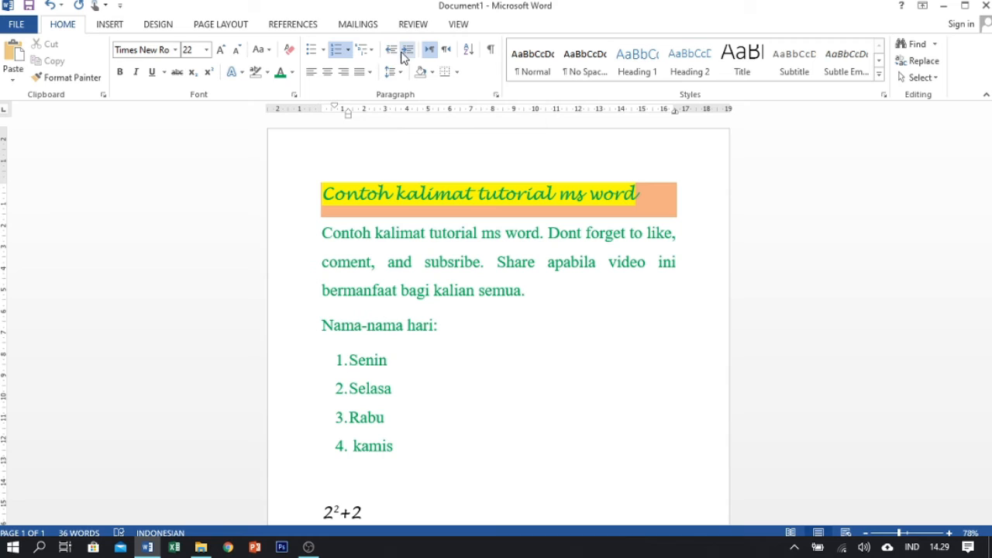
Step: Increase the indent of the Times New Roman paragraph by one level and decrease it again
{"action": "left_click", "coordinate": [328, 186]}
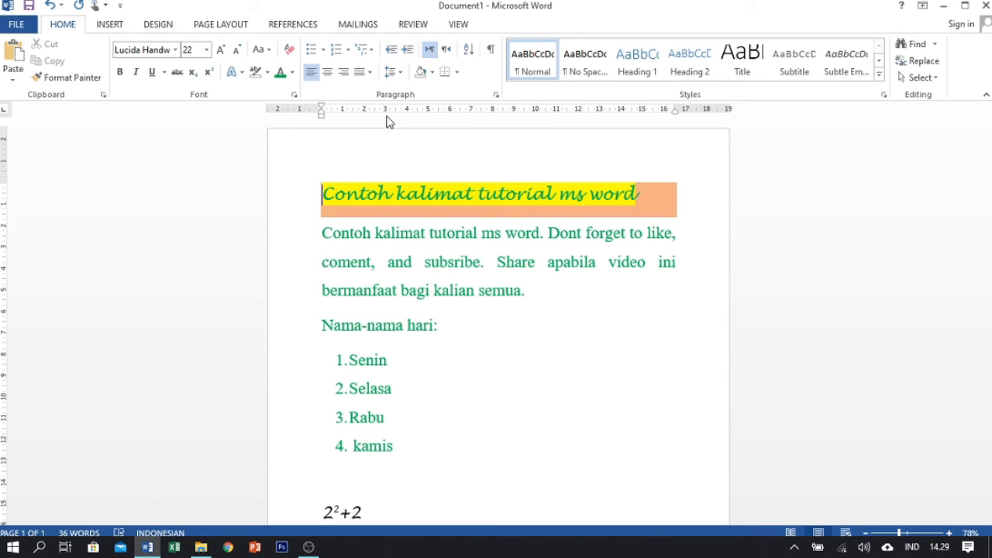
{"action": "left_click", "coordinate": [324, 232]}
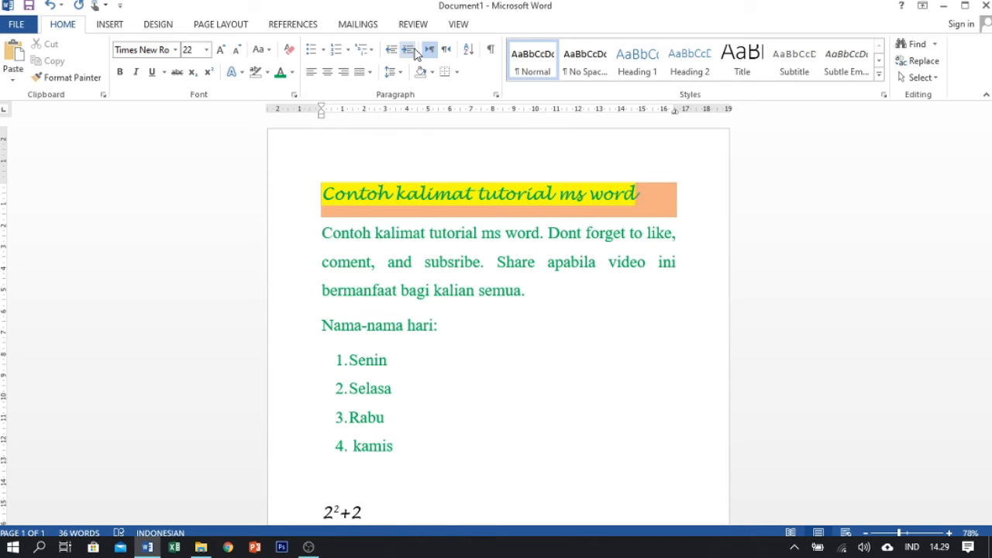
{"action": "left_click", "coordinate": [415, 51]}
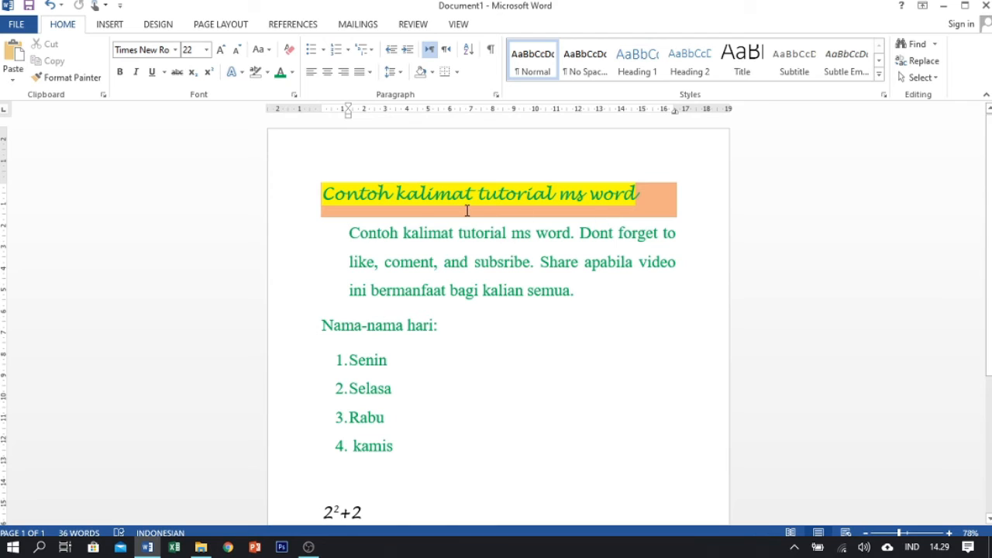
{"action": "left_click", "coordinate": [393, 53]}
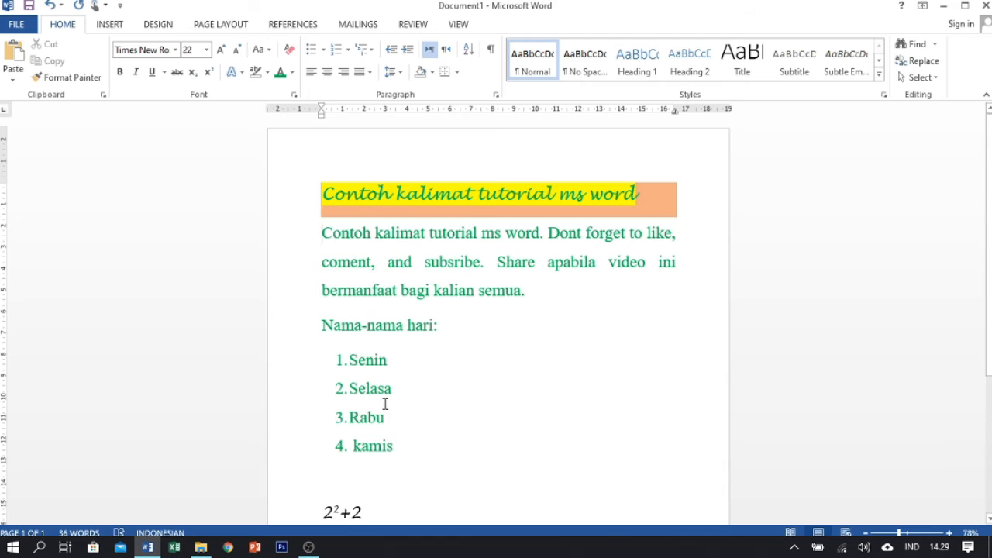
Step: End the numbered list after Kamis and add the line "kalalaoaoa" below it
{"action": "left_click", "coordinate": [409, 446]}
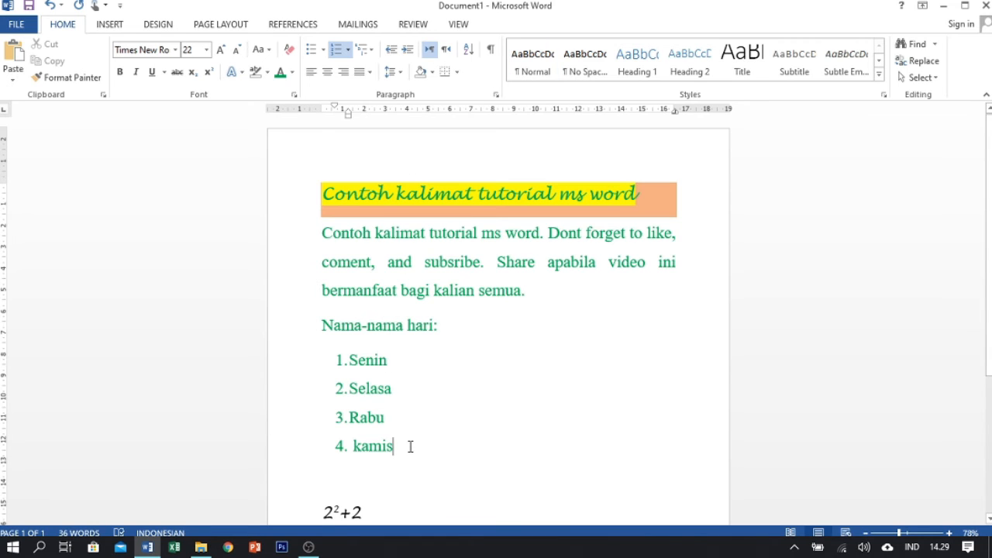
{"action": "key", "text": "Return"}
{"action": "key", "text": "Return"}
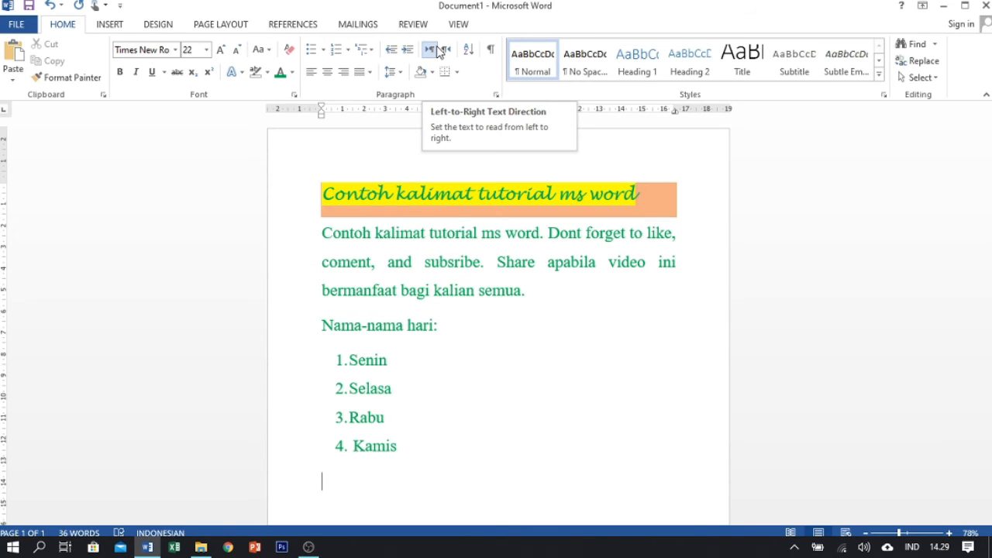
{"action": "type", "text": "kalalaoaoa"}
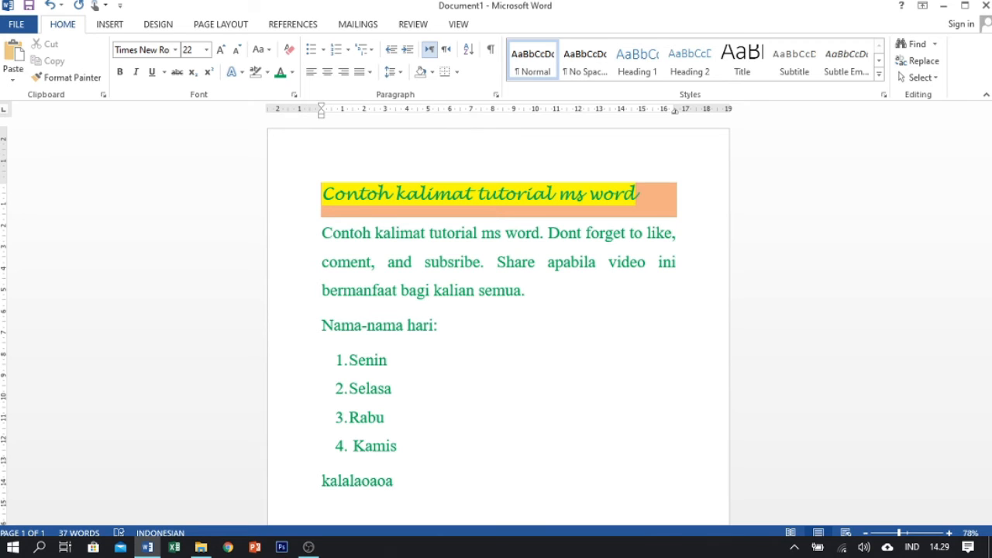
Step: Set the "kalalaoaoa" line to right-to-left text direction and append the word "mengetik"
{"action": "left_click", "coordinate": [446, 50]}
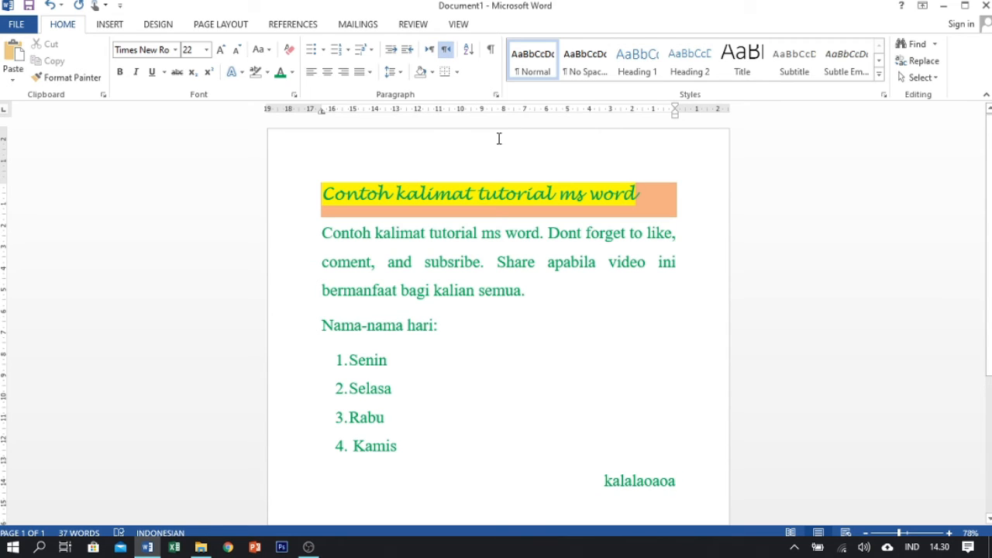
{"action": "type", "text": "mengeti"}
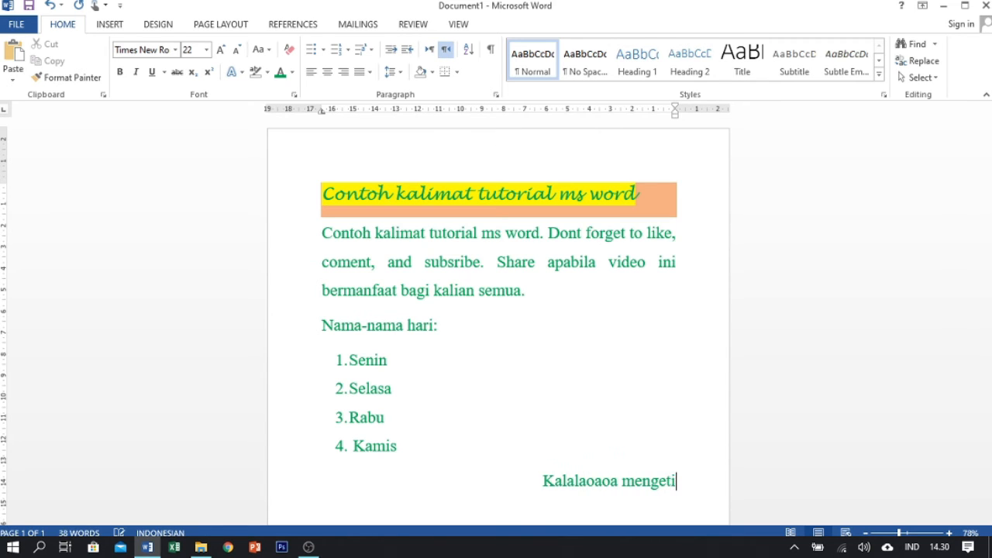
{"action": "type", "text": "k"}
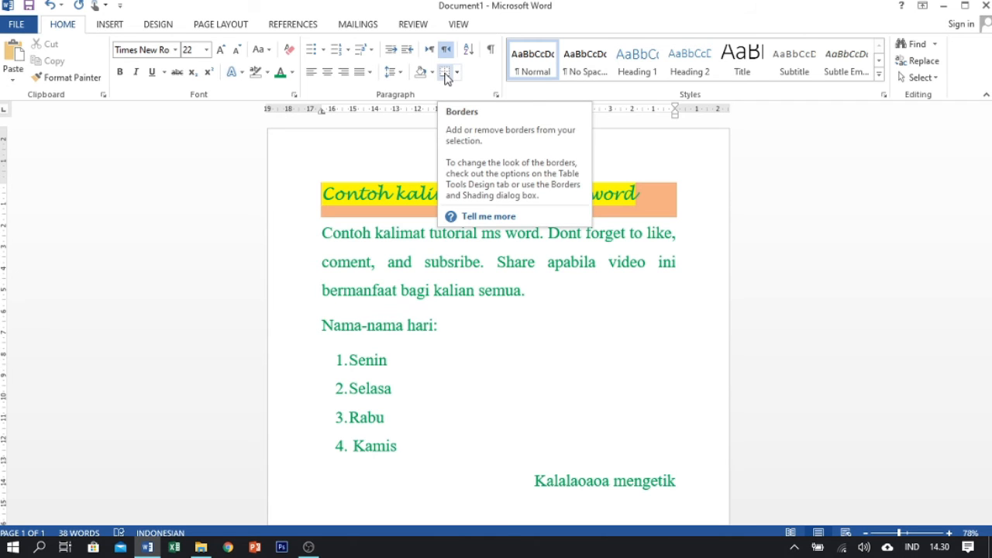
Step: Open the Sort Text settings for the whole document and examine the available sort keys and data types
{"action": "left_click", "coordinate": [469, 55]}
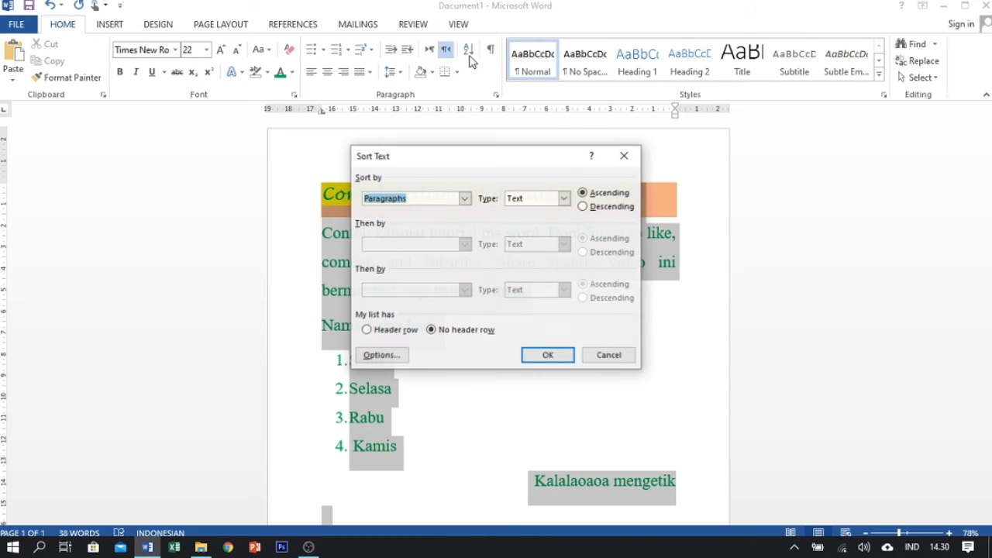
{"action": "left_click", "coordinate": [622, 158]}
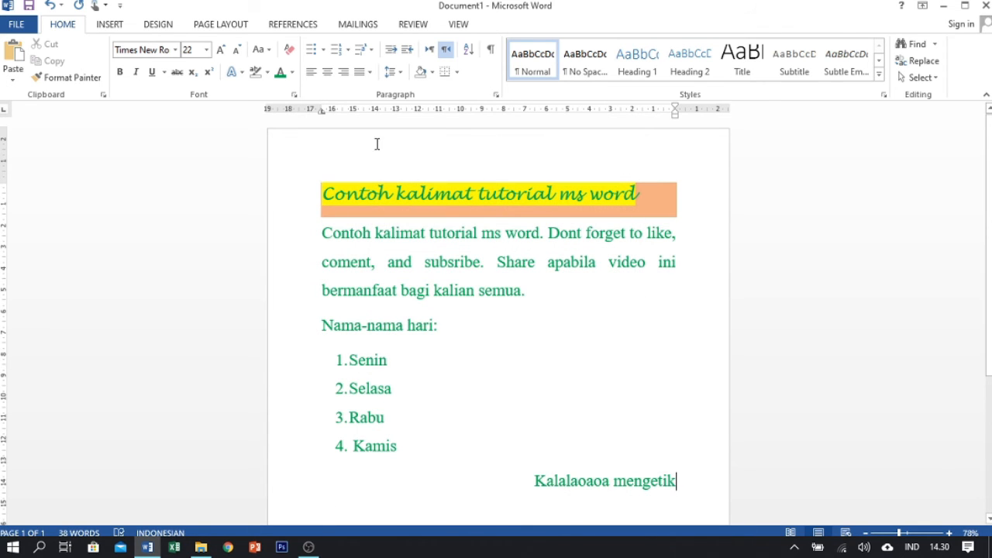
{"action": "left_click", "coordinate": [470, 55]}
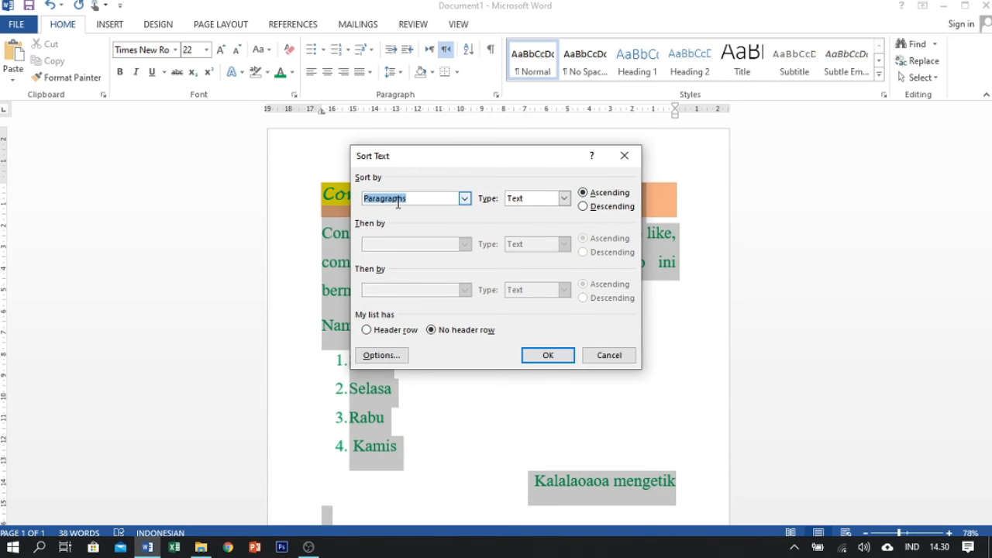
{"action": "left_click", "coordinate": [464, 199]}
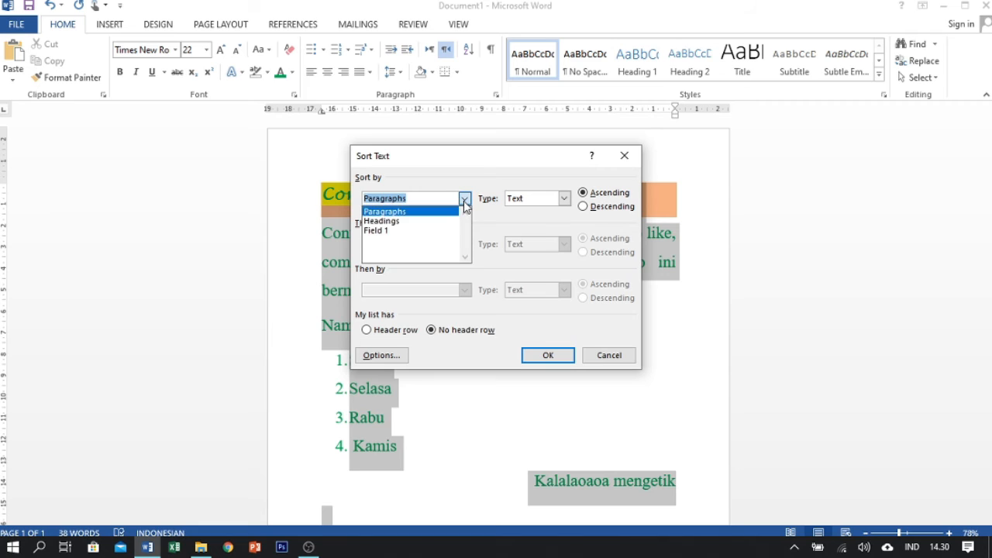
{"action": "left_click", "coordinate": [465, 199]}
{"action": "left_click", "coordinate": [464, 200]}
{"action": "left_click", "coordinate": [464, 200]}
{"action": "left_click", "coordinate": [564, 199]}
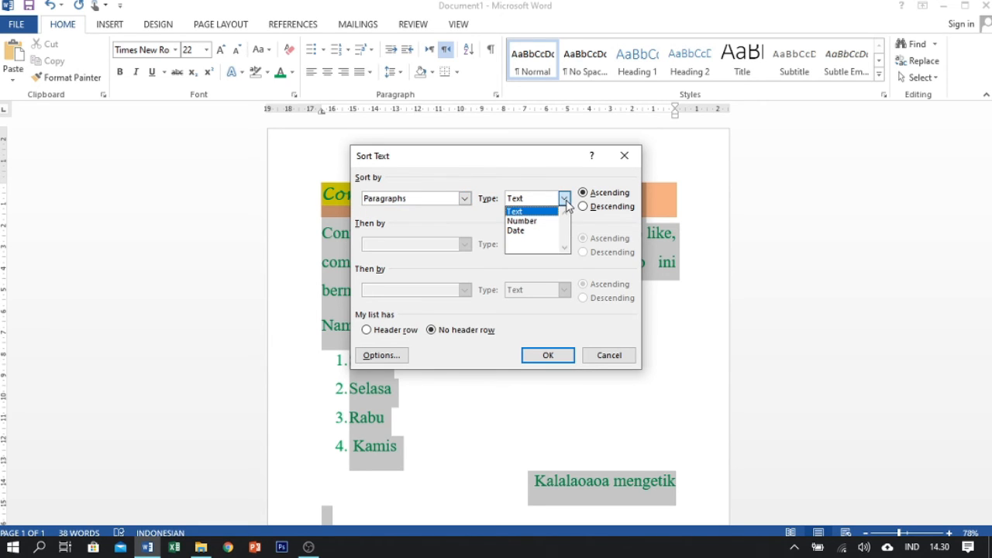
{"action": "left_click", "coordinate": [567, 201]}
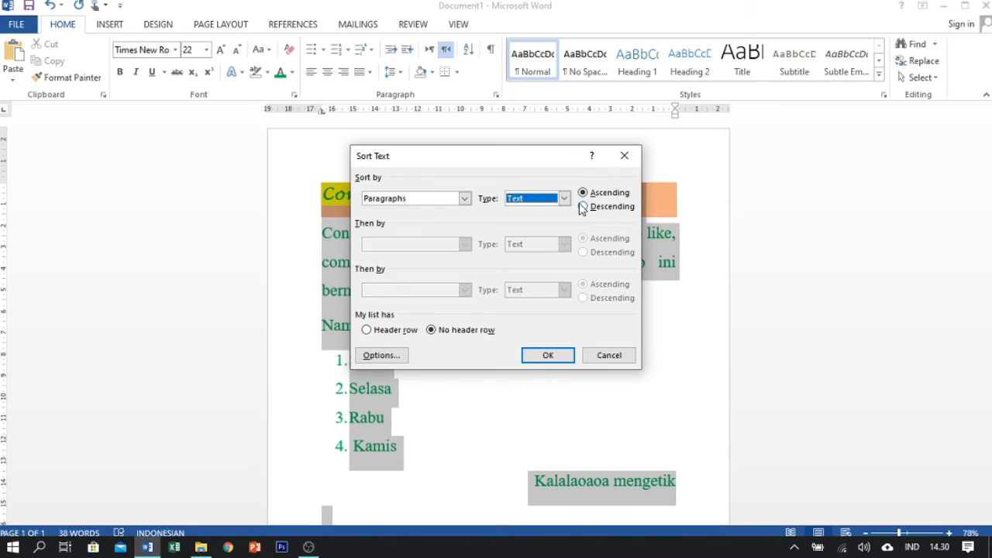
Step: Sort all paragraphs of the document as text in ascending order, with no header row
{"action": "left_click", "coordinate": [583, 207]}
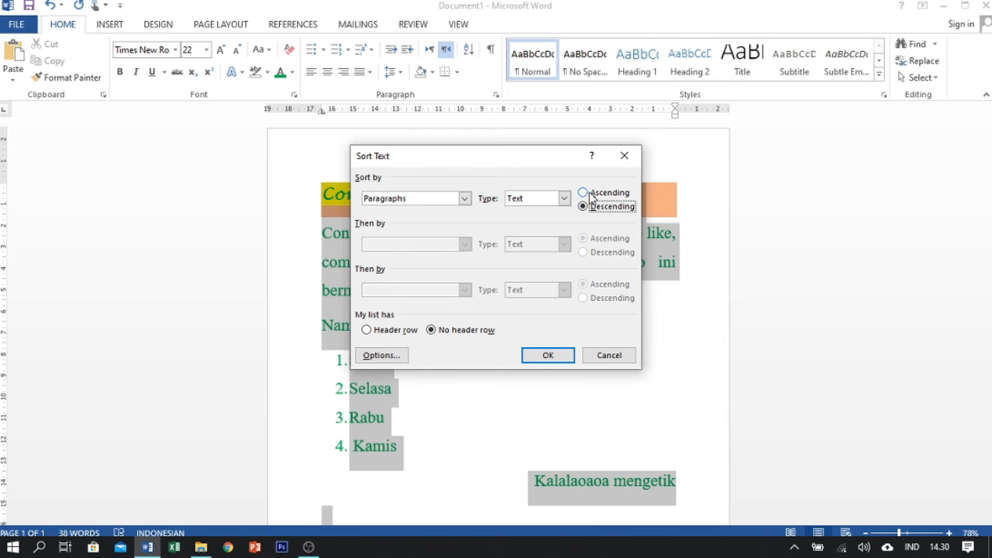
{"action": "left_click", "coordinate": [582, 193]}
{"action": "left_click", "coordinate": [558, 355]}
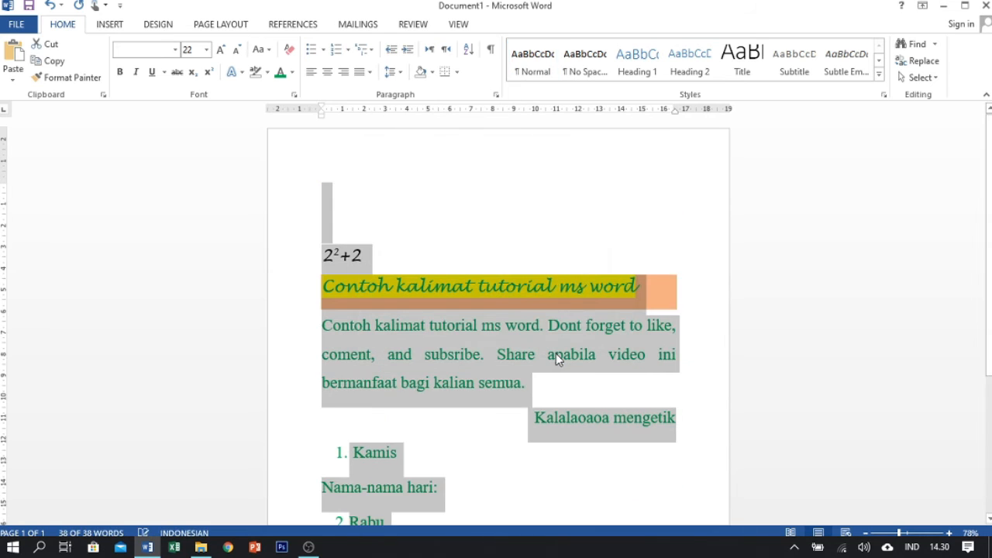
{"action": "scroll", "coordinate": [371, 259], "scroll_direction": "down", "scroll_amount": 2}
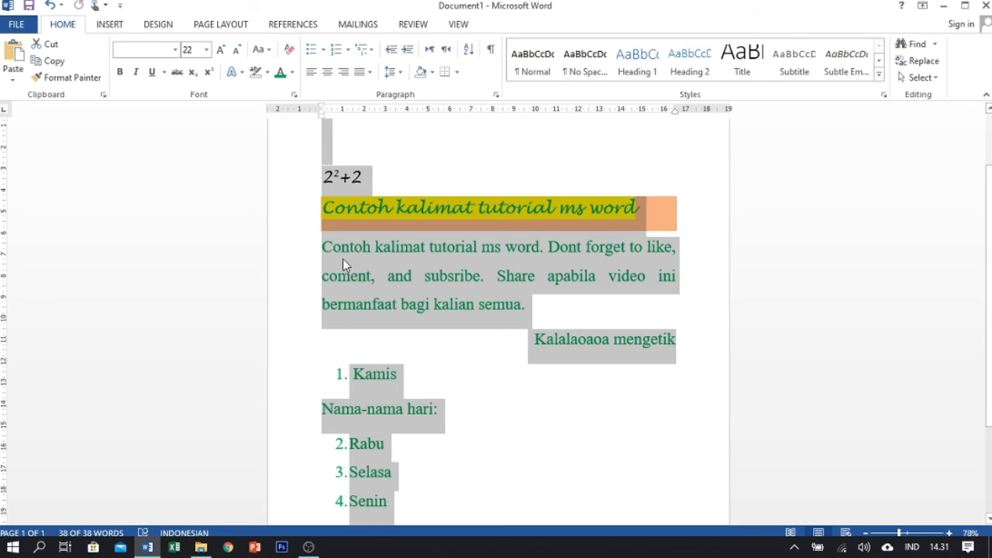
{"action": "scroll", "coordinate": [343, 255], "scroll_direction": "down", "scroll_amount": 1}
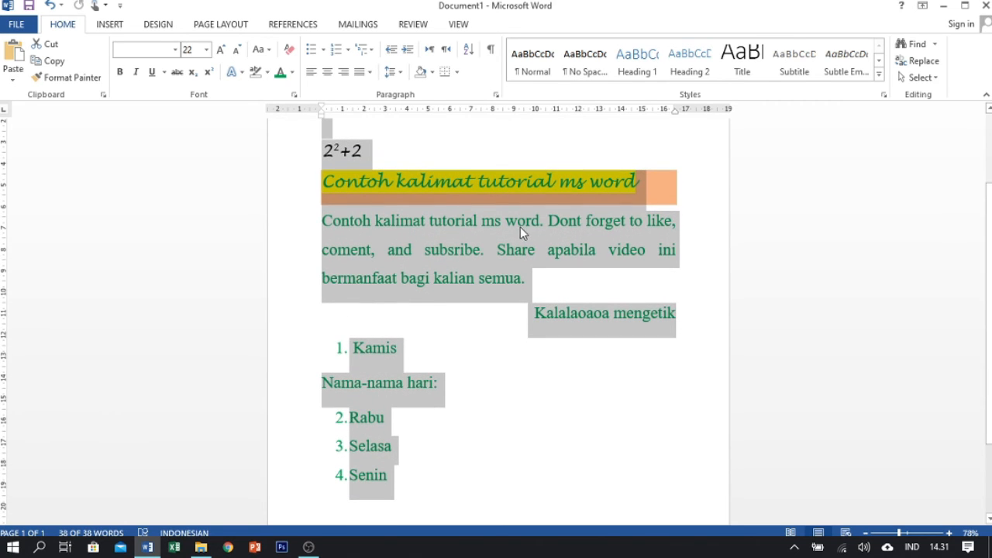
Step: Review the sorted document, reopen and cancel the Sort Text settings, and undo the paragraph sort
{"action": "scroll", "coordinate": [558, 225], "scroll_direction": "down", "scroll_amount": 4}
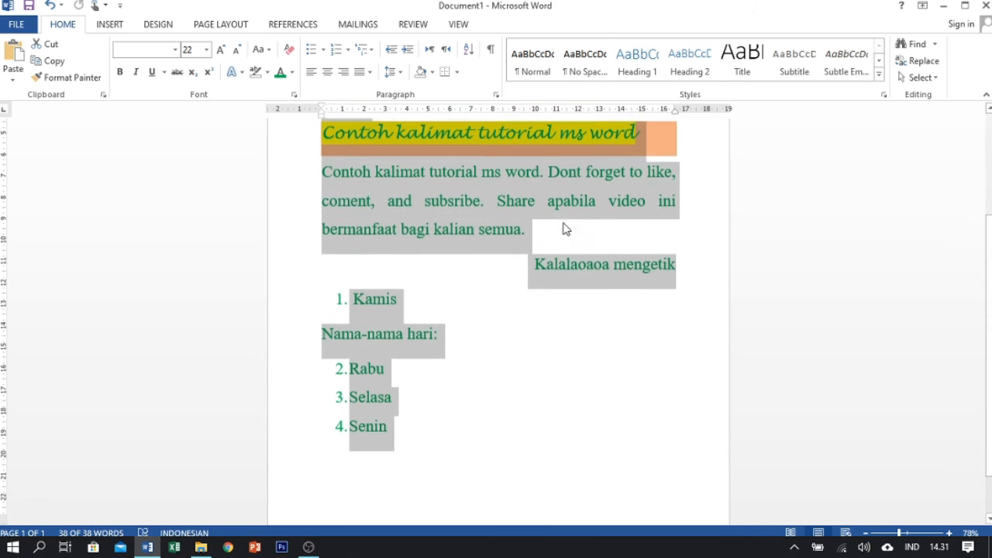
{"action": "scroll", "coordinate": [548, 241], "scroll_direction": "up", "scroll_amount": 8}
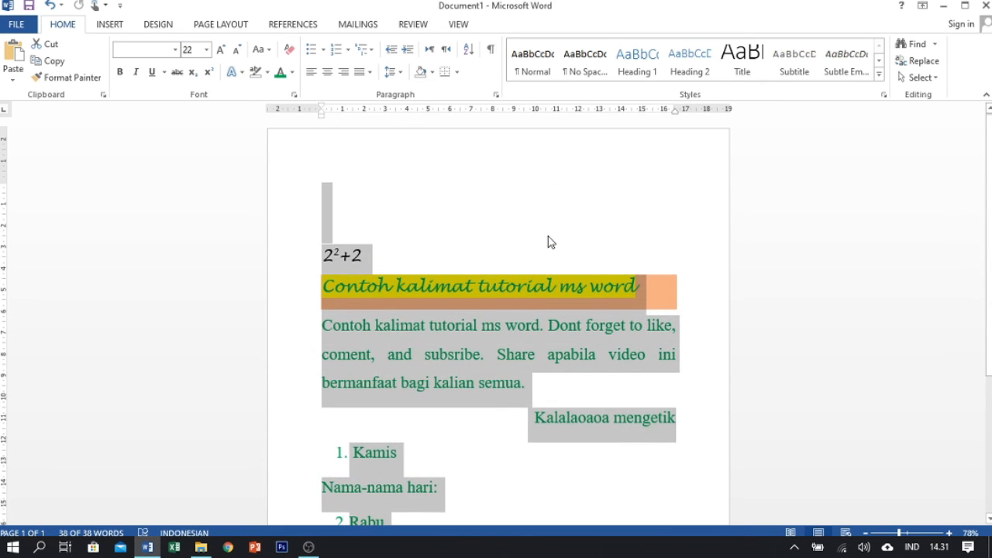
{"action": "left_click", "coordinate": [468, 49]}
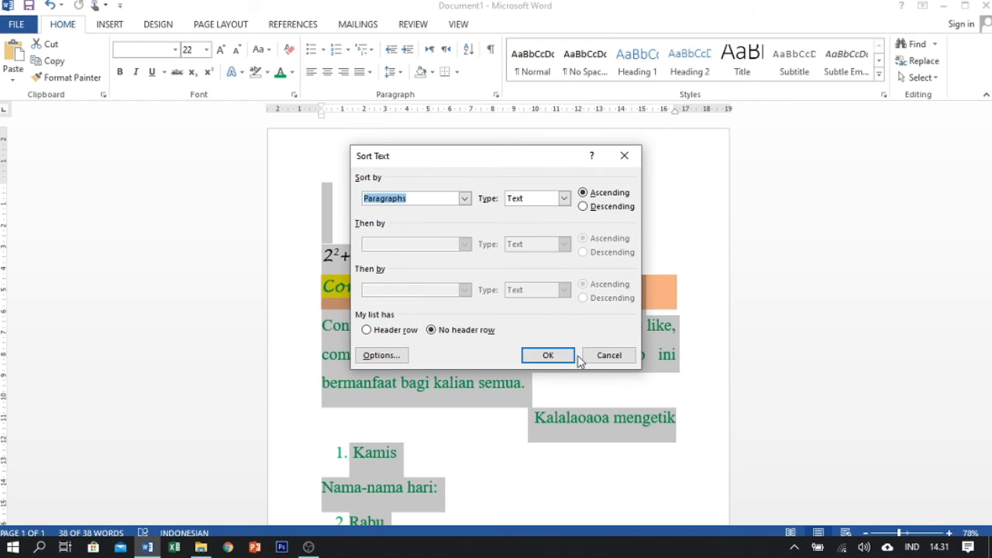
{"action": "left_click", "coordinate": [606, 355]}
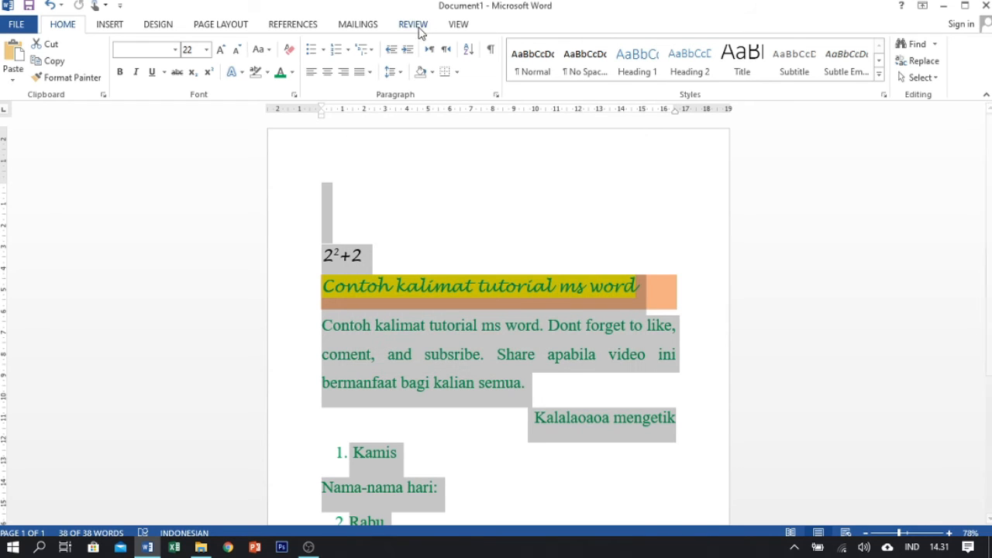
{"action": "left_click", "coordinate": [50, 6]}
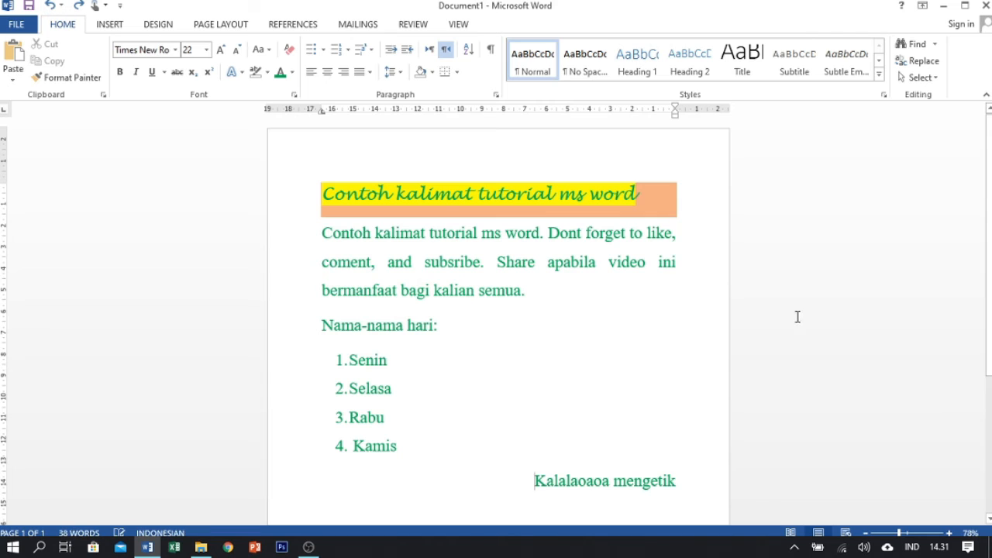
Step: Examine the available styles for the body paragraph, previewing the No Spacing style
{"action": "left_click", "coordinate": [478, 234]}
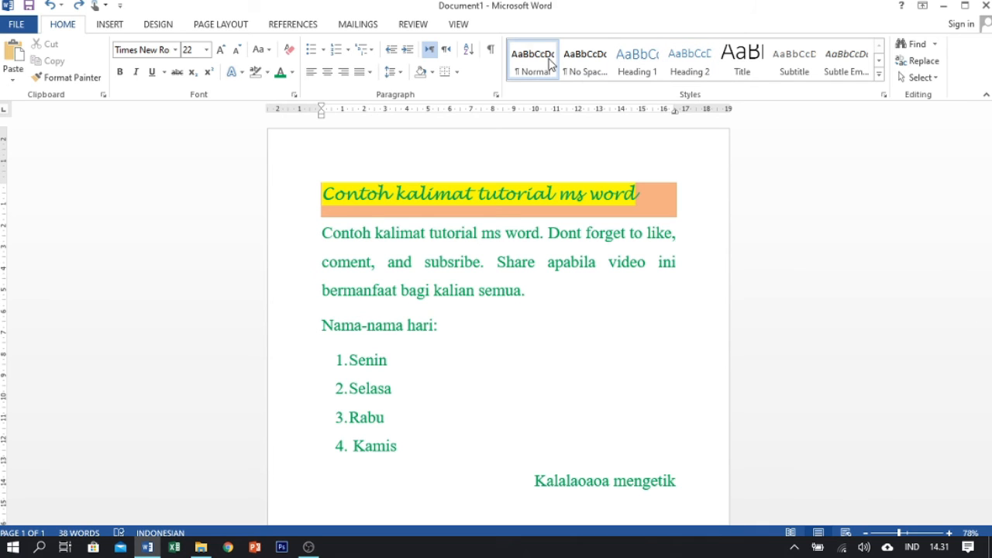
{"action": "left_click", "coordinate": [595, 68]}
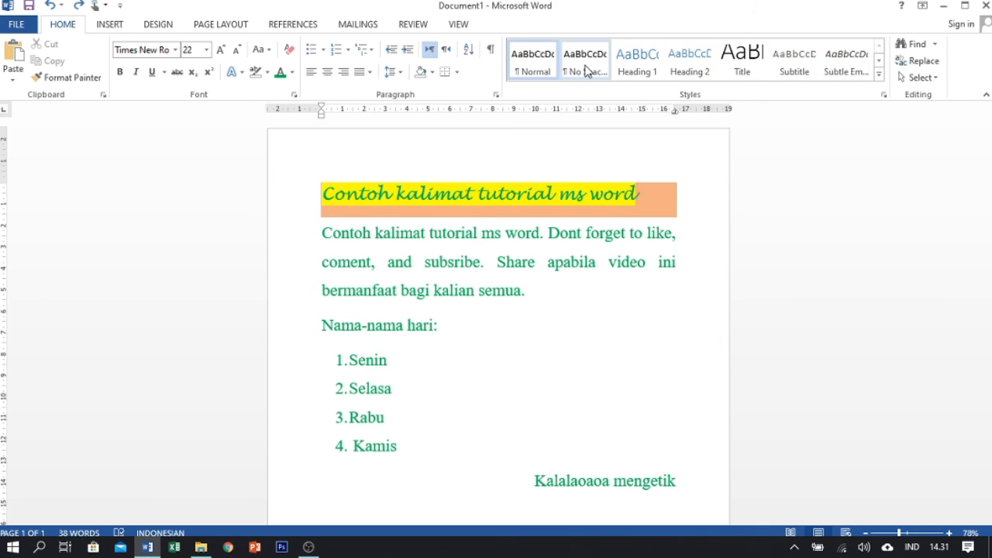
{"action": "left_click", "coordinate": [879, 73]}
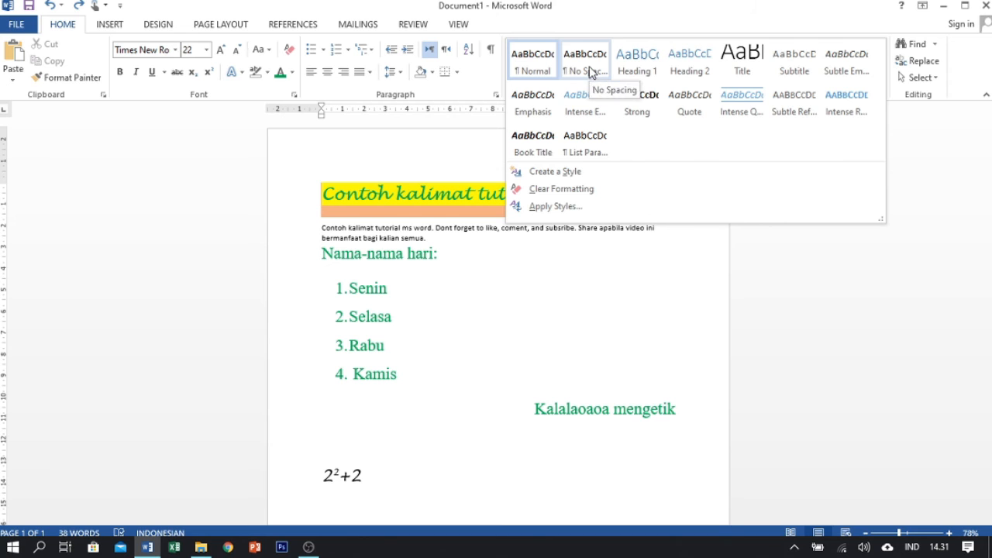
{"action": "left_click", "coordinate": [545, 238]}
Step: Try the Normal style on the text from the title through the "Kalalaoaoa mengetik" line, and undo it
{"action": "key", "text": "ctrl+a"}
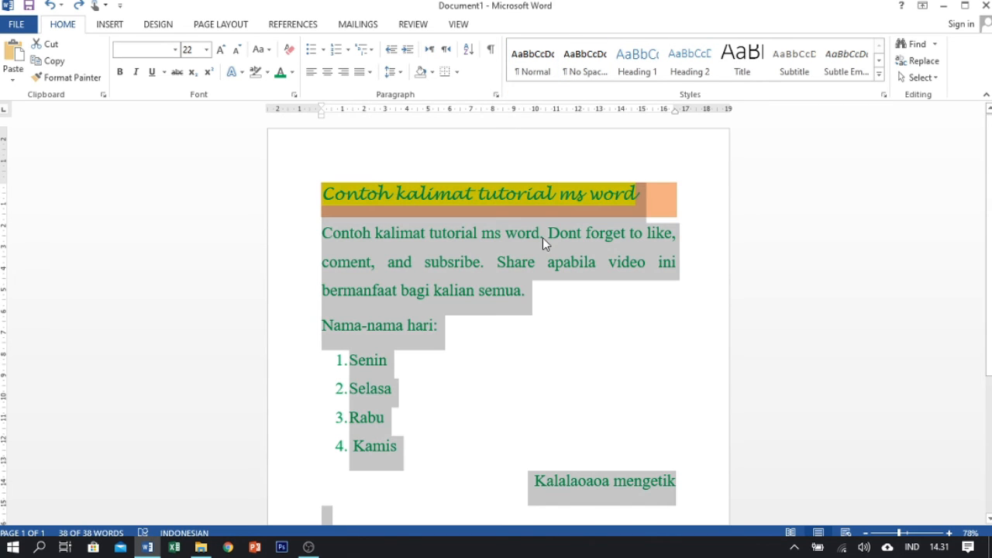
{"action": "left_click", "coordinate": [365, 194]}
{"action": "left_click_drag", "start_coordinate": [365, 194], "coordinate": [721, 492]}
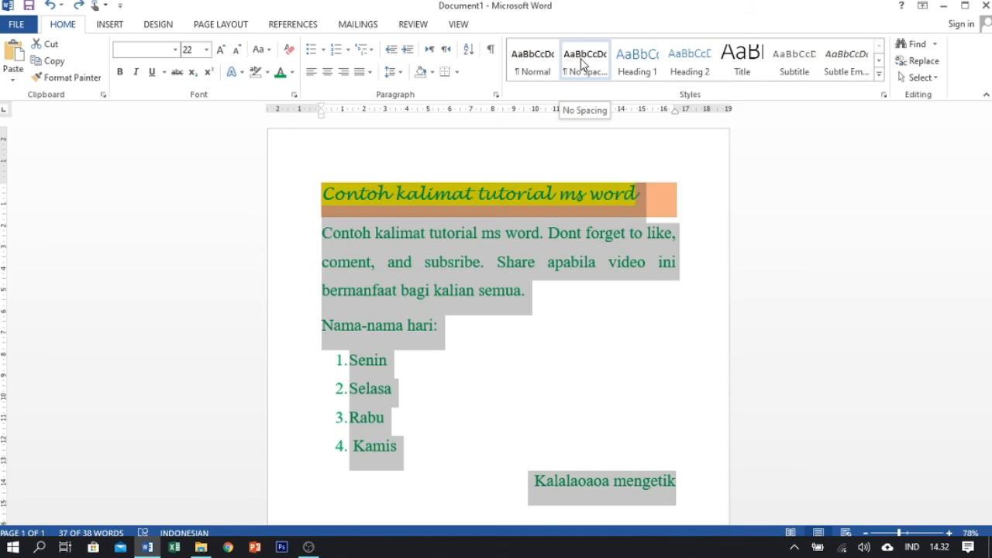
{"action": "left_click", "coordinate": [546, 63]}
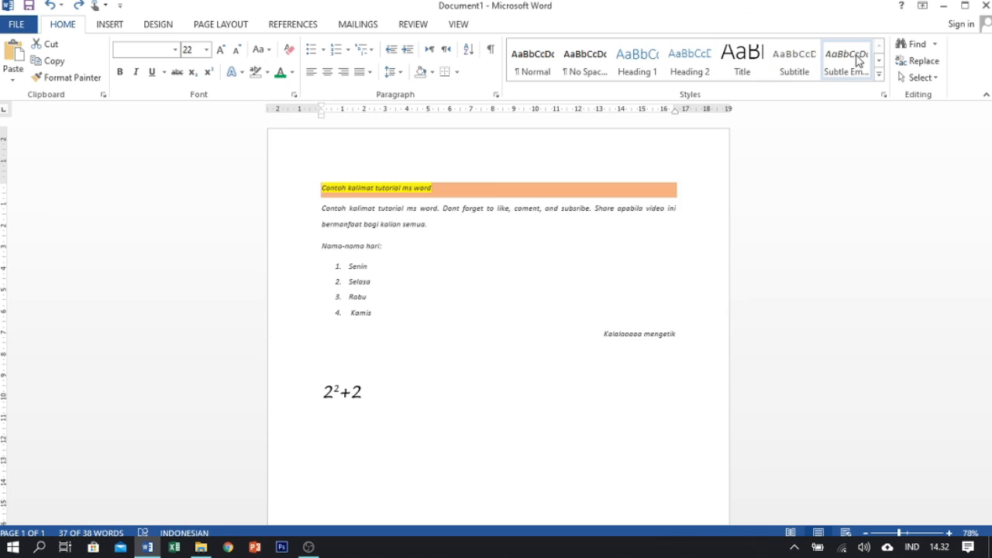
{"action": "left_click", "coordinate": [544, 62]}
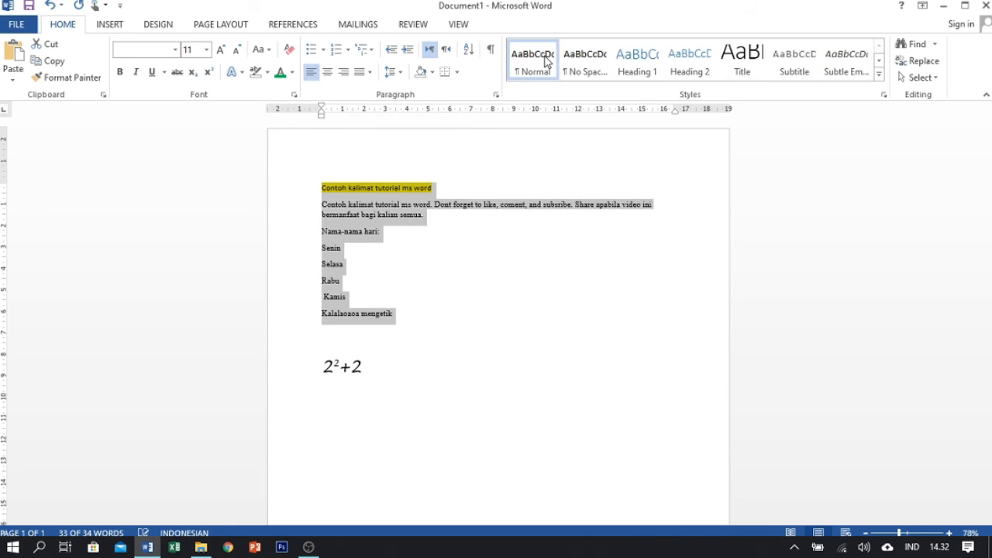
{"action": "left_click", "coordinate": [49, 5]}
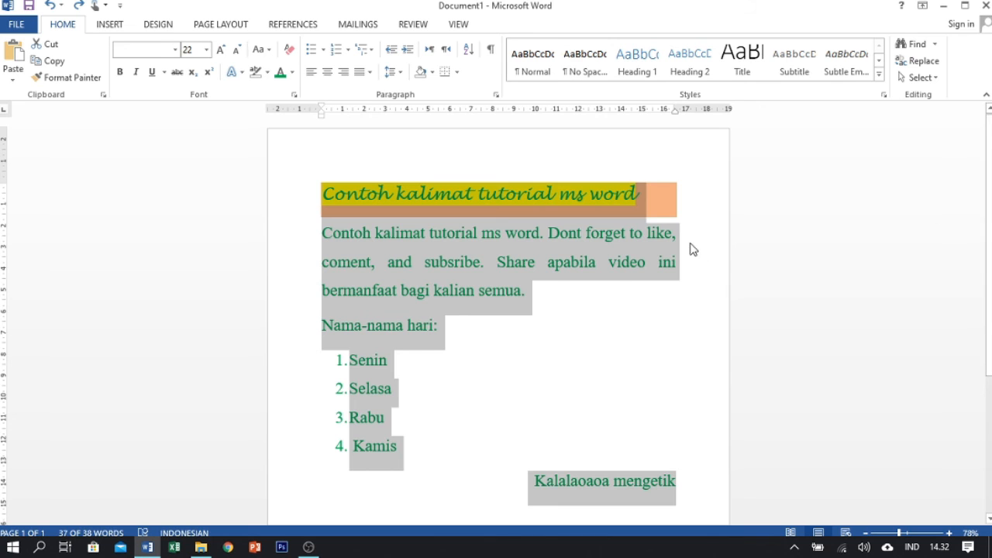
{"action": "left_click", "coordinate": [690, 248]}
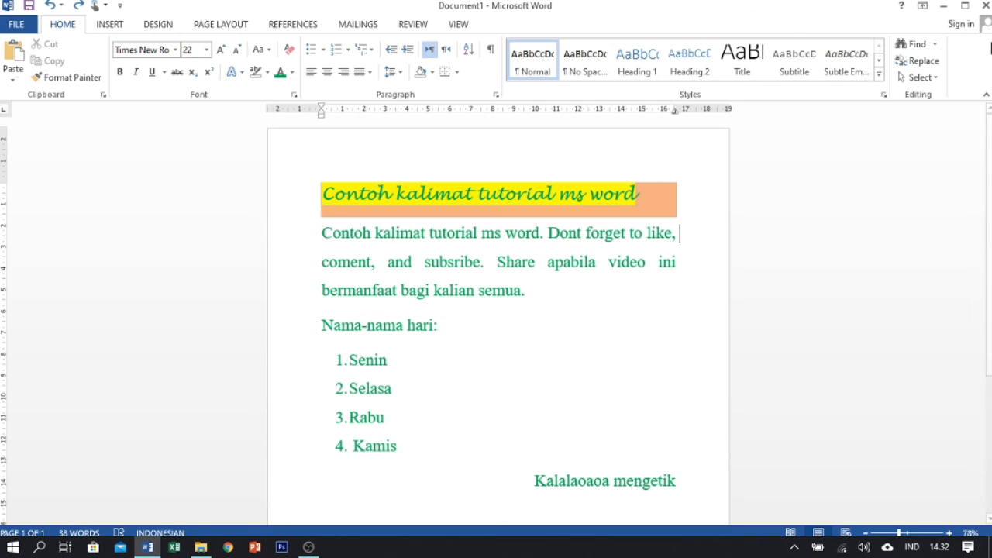
Step: Search the document for the word "rabu" and look at where it occurs
{"action": "left_click", "coordinate": [934, 48]}
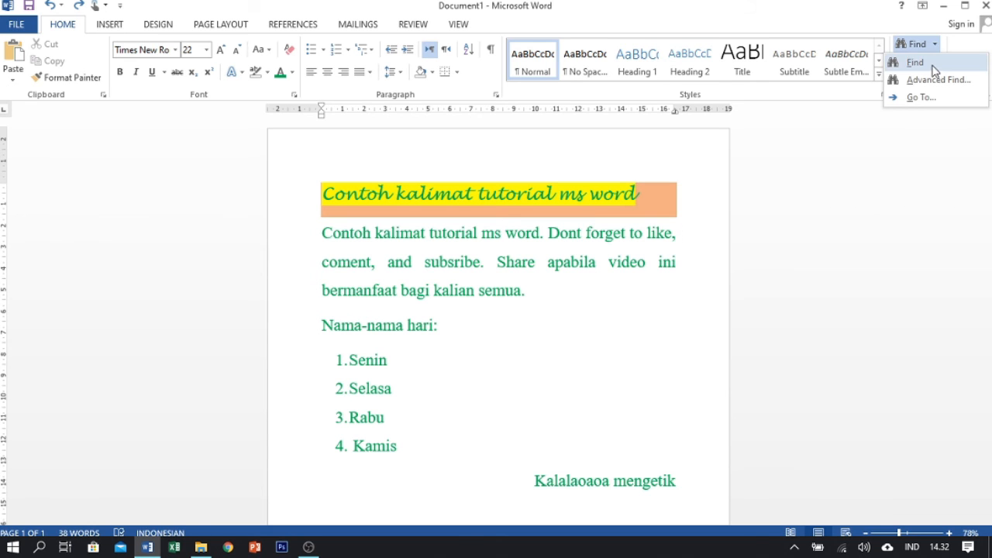
{"action": "left_click", "coordinate": [916, 63]}
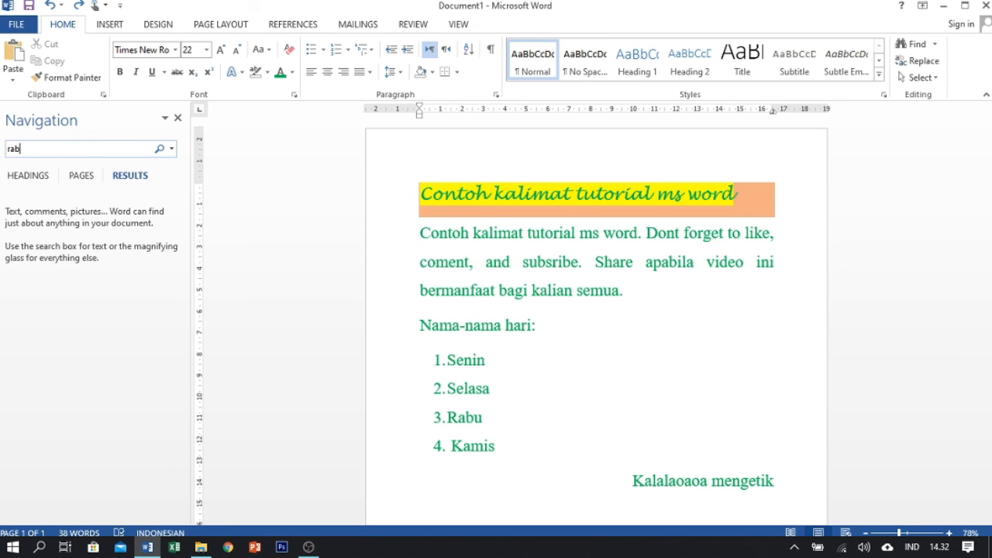
{"action": "key", "text": "Return"}
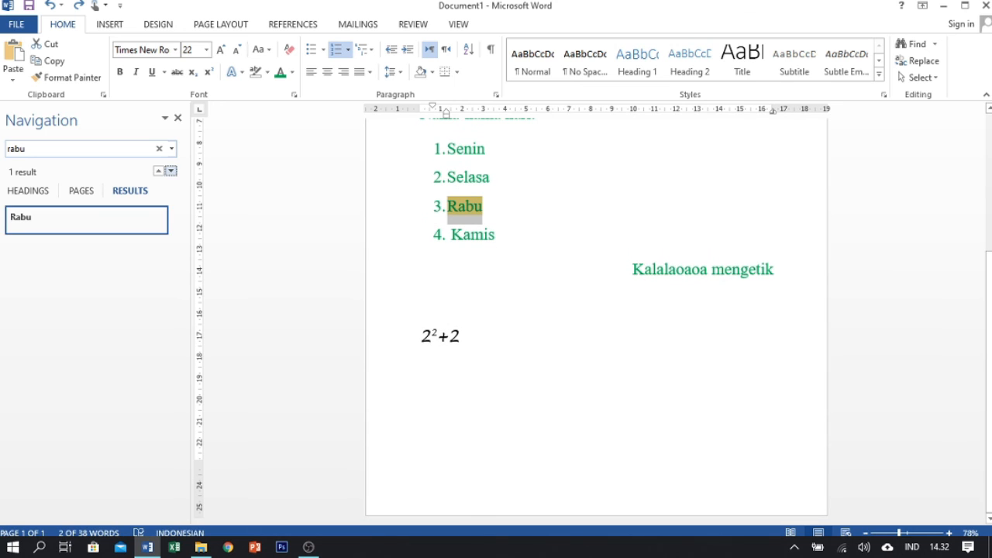
{"action": "scroll", "coordinate": [553, 210], "scroll_direction": "up", "scroll_amount": 5}
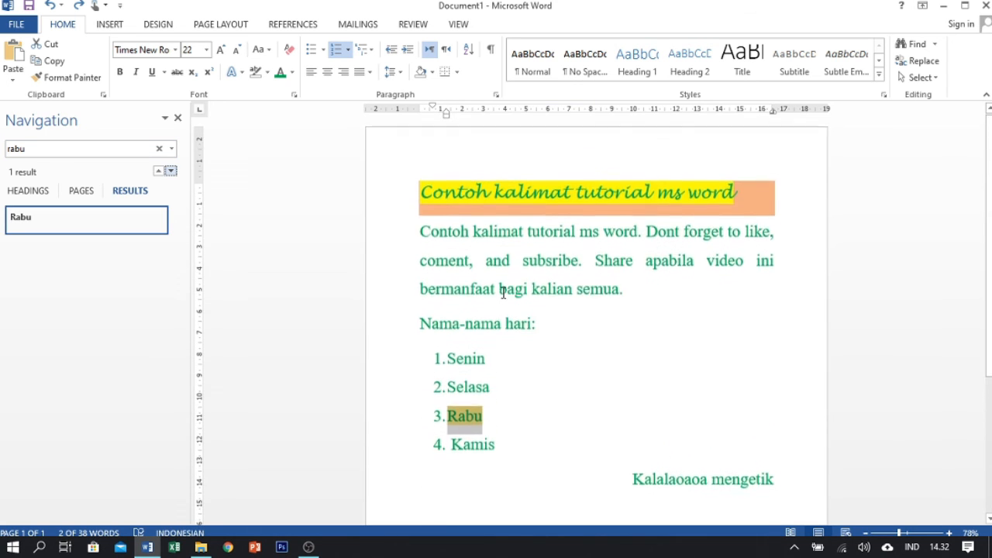
{"action": "scroll", "coordinate": [507, 322], "scroll_direction": "down", "scroll_amount": 3}
{"action": "scroll", "coordinate": [508, 239], "scroll_direction": "up", "scroll_amount": 2}
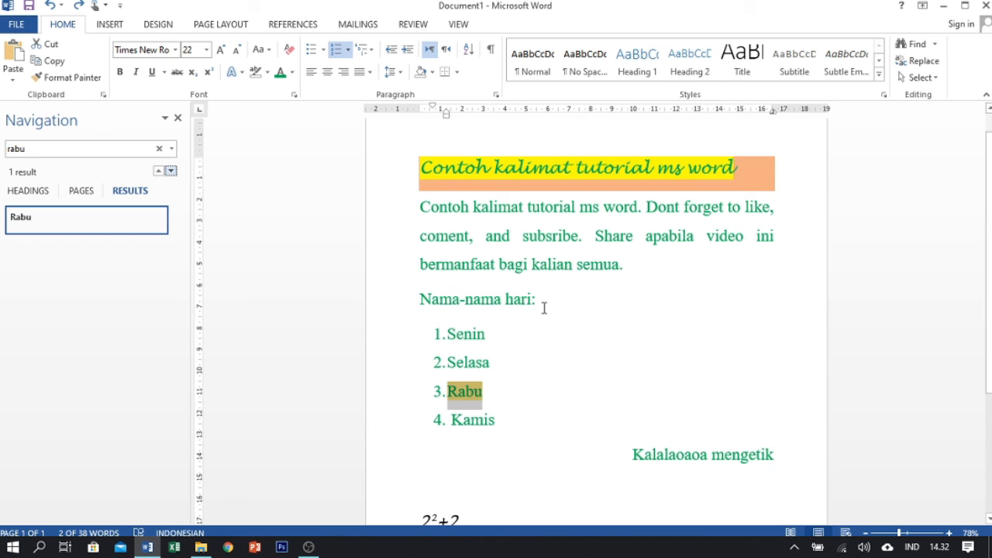
{"action": "scroll", "coordinate": [663, 239], "scroll_direction": "up", "scroll_amount": 1}
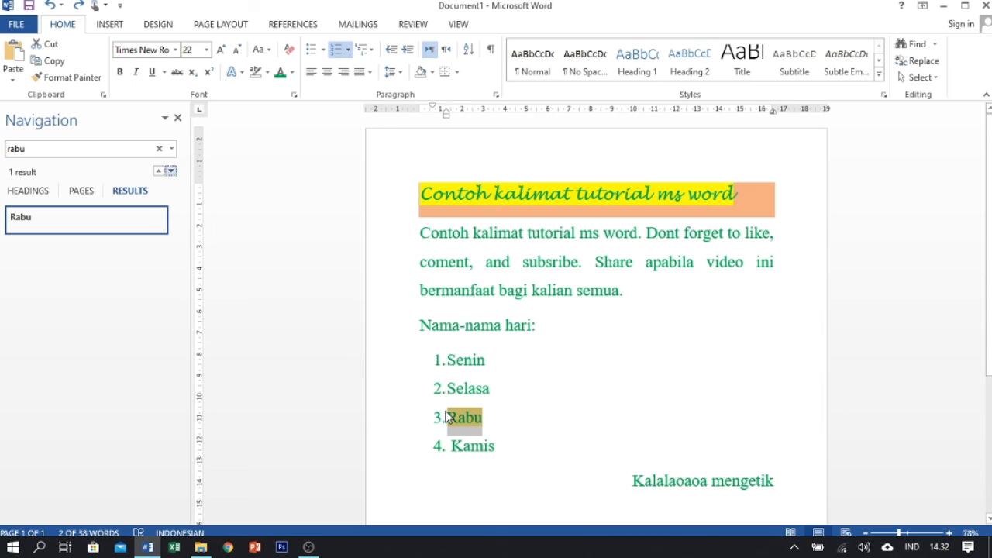
Step: Set up a replacement of "rabu" with "wednesday" and find the next occurrence in the numbered list
{"action": "left_click", "coordinate": [450, 417]}
{"action": "left_click_drag", "start_coordinate": [450, 417], "coordinate": [484, 418]}
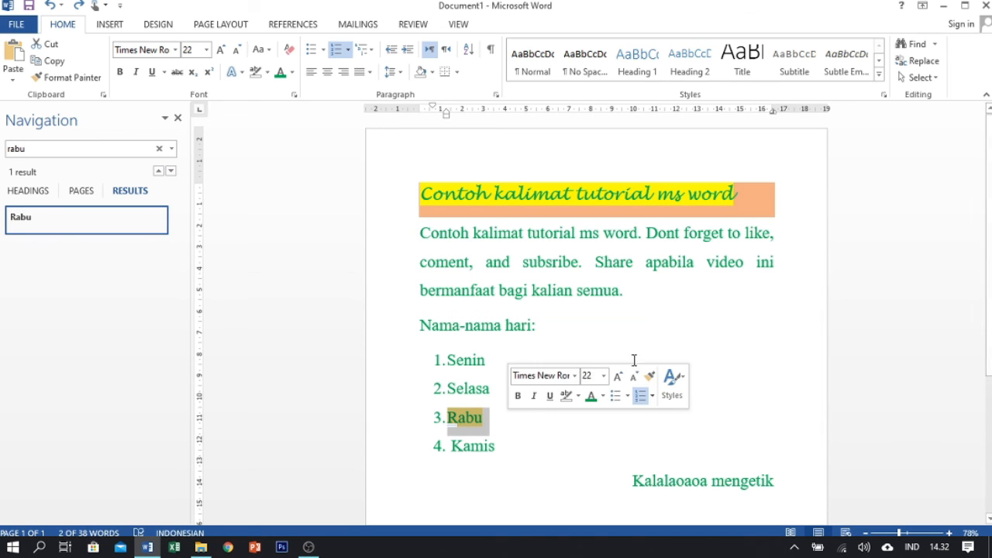
{"action": "left_click", "coordinate": [922, 61]}
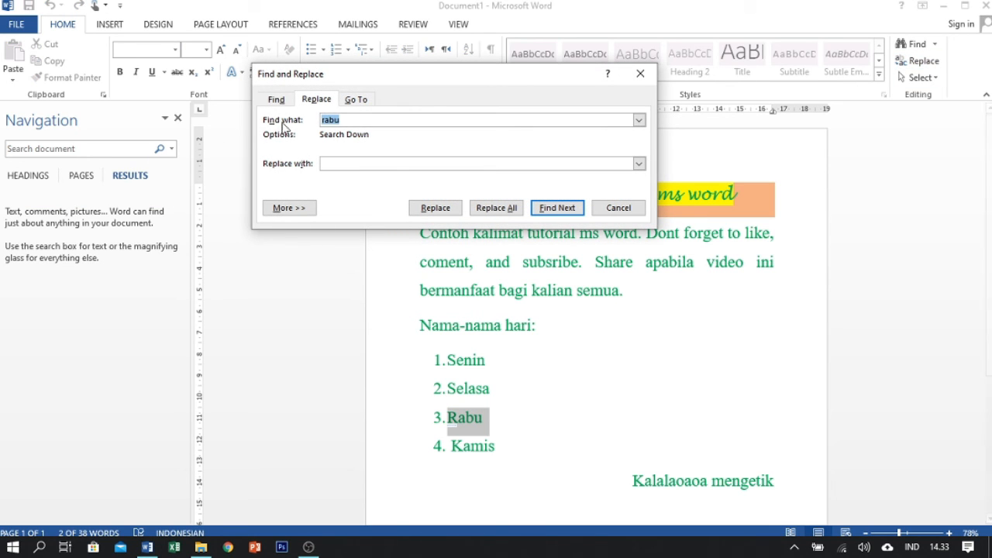
{"action": "left_click", "coordinate": [345, 119]}
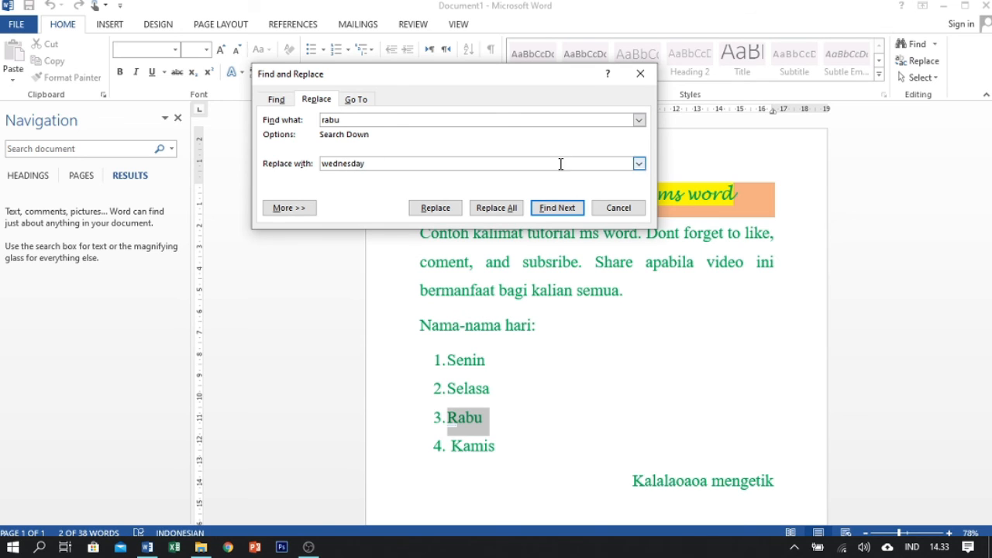
{"action": "left_click", "coordinate": [558, 214]}
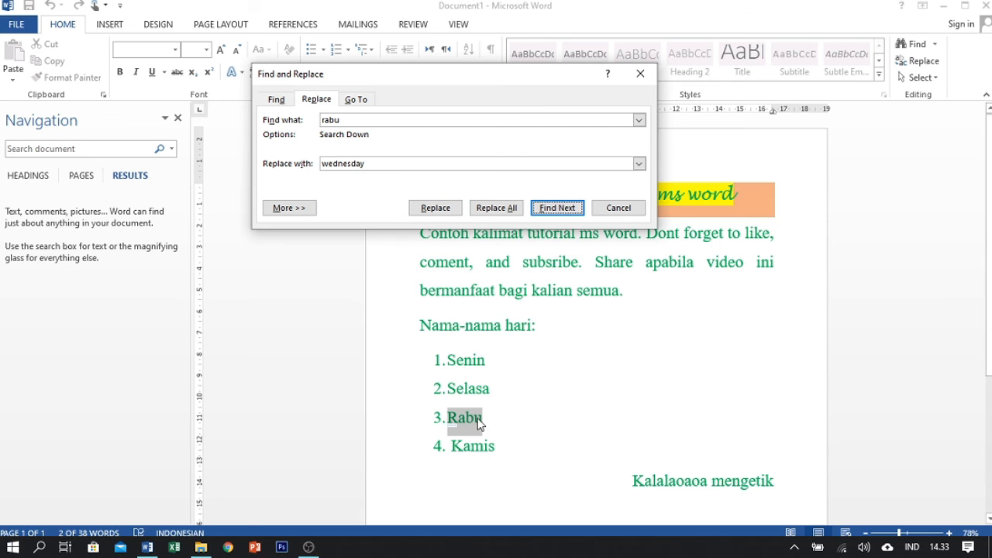
Step: Replace the found "Rabu" with "wednesday", search the rest of the document, and close Find and Replace
{"action": "left_click", "coordinate": [454, 213]}
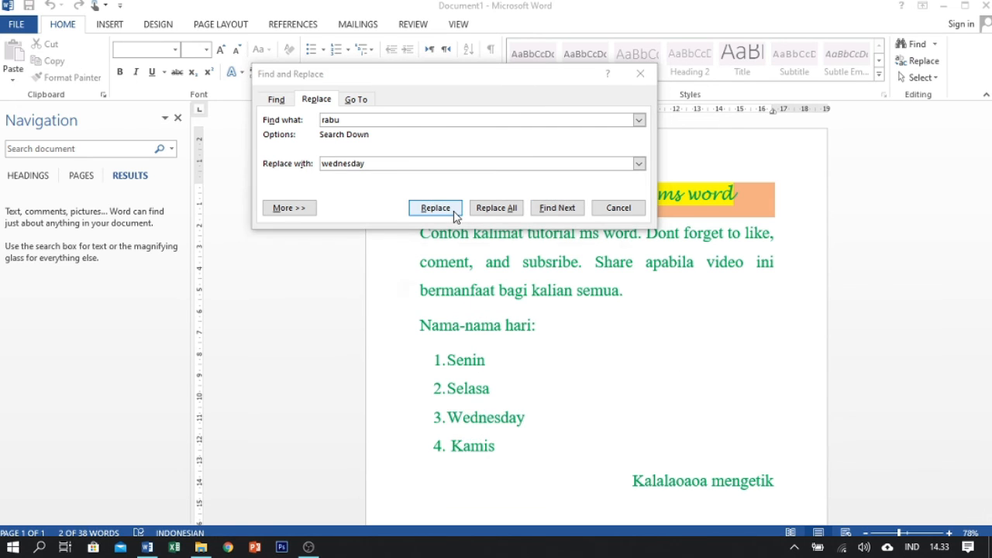
{"action": "left_click", "coordinate": [473, 316]}
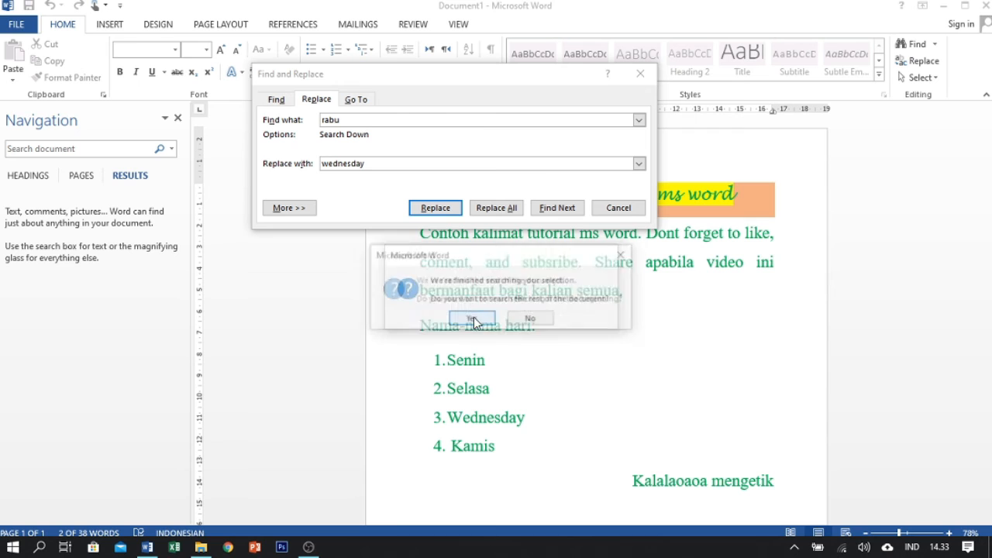
{"action": "left_click", "coordinate": [472, 319]}
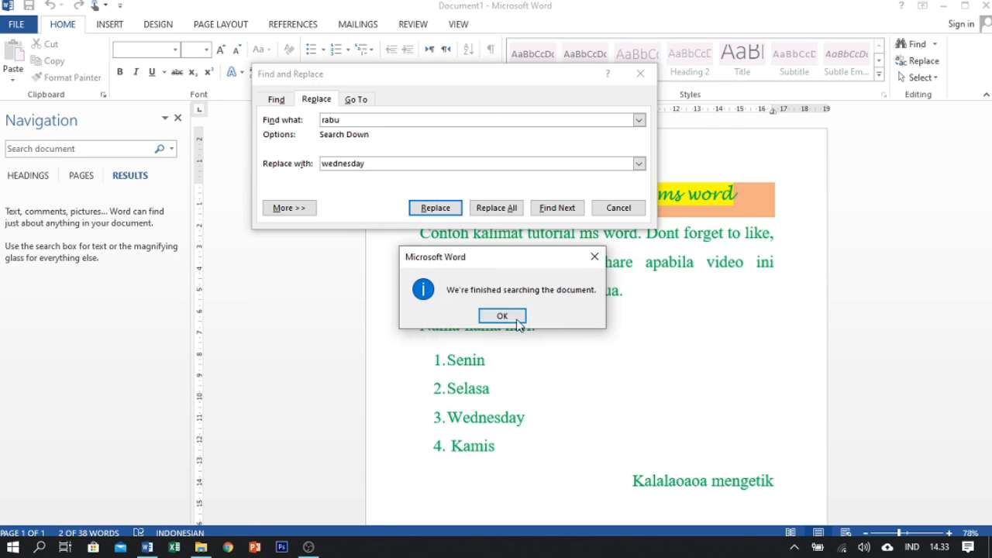
{"action": "left_click", "coordinate": [521, 317]}
{"action": "scroll", "coordinate": [525, 341], "scroll_direction": "down", "scroll_amount": 1}
{"action": "scroll", "coordinate": [525, 361], "scroll_direction": "up", "scroll_amount": 4}
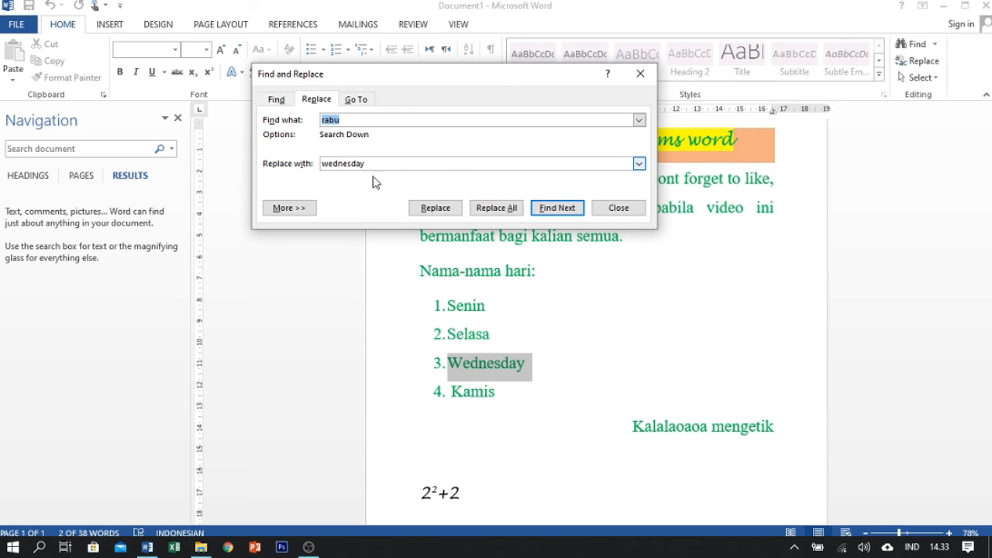
{"action": "left_click", "coordinate": [449, 369]}
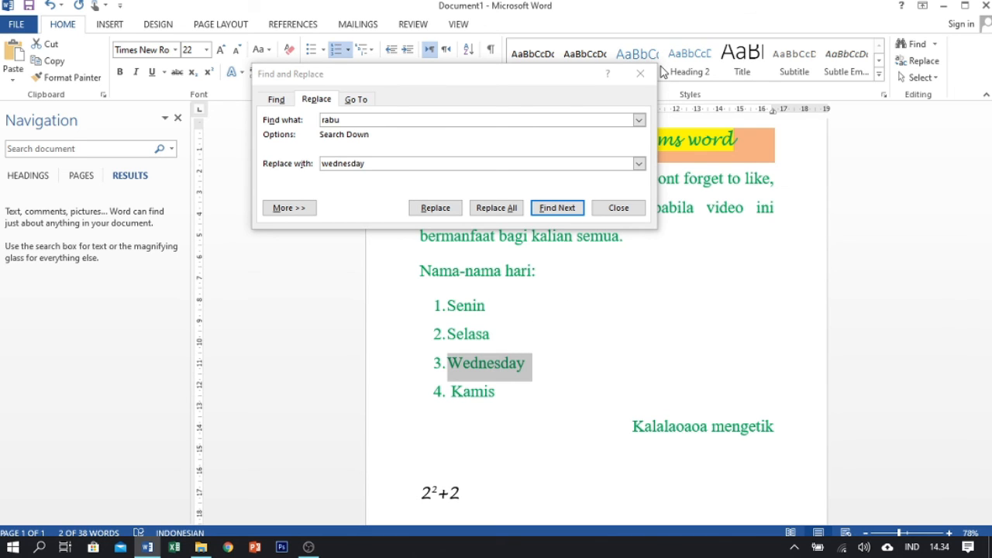
{"action": "scroll", "coordinate": [692, 238], "scroll_direction": "down", "scroll_amount": 3}
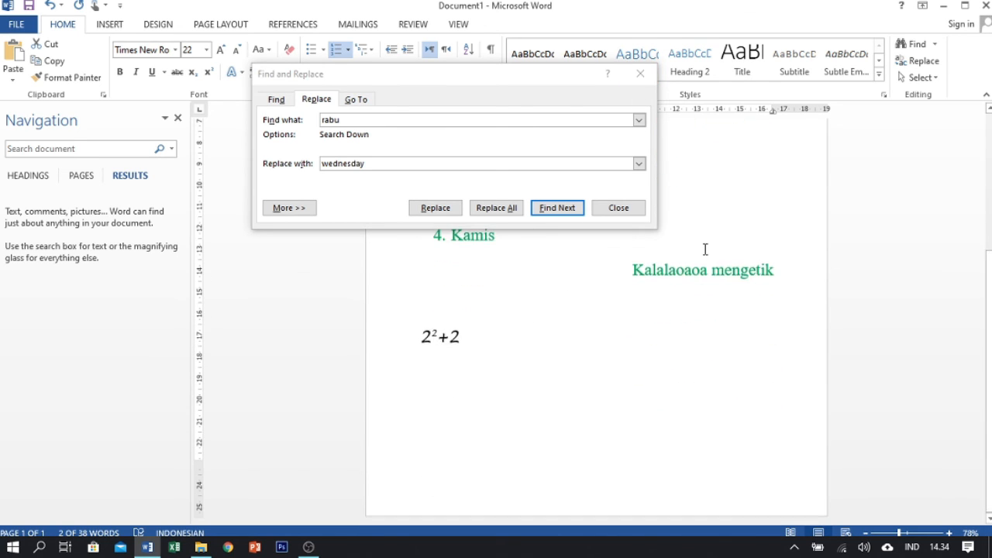
{"action": "scroll", "coordinate": [704, 248], "scroll_direction": "up", "scroll_amount": 3}
{"action": "scroll", "coordinate": [704, 249], "scroll_direction": "up", "scroll_amount": 2}
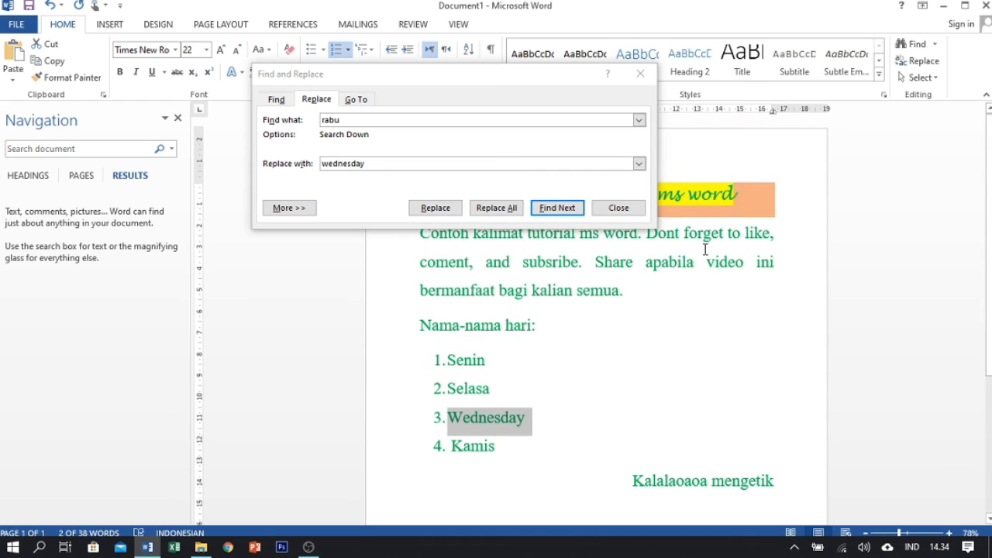
{"action": "left_click", "coordinate": [640, 74]}
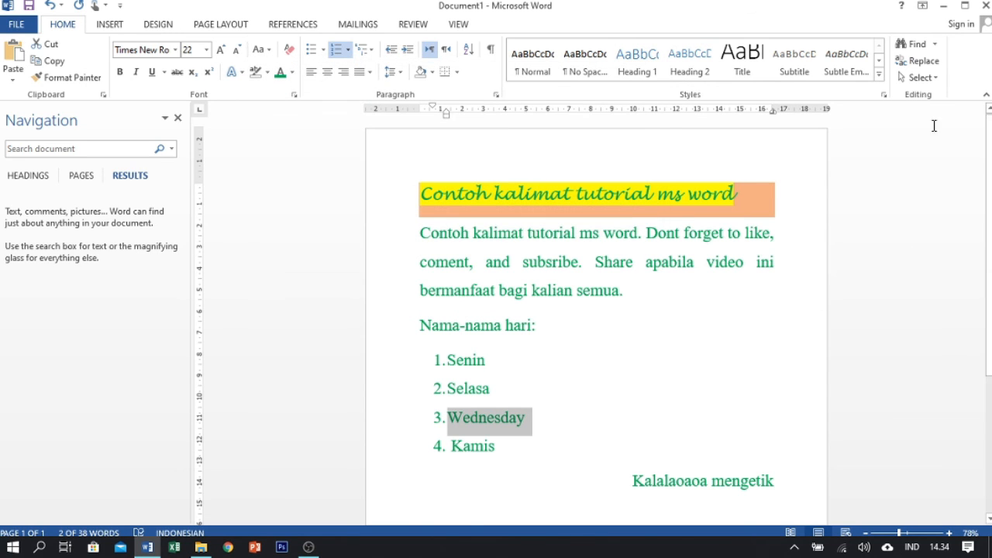
Step: Select all content of the document with the Select All command
{"action": "left_click", "coordinate": [919, 77]}
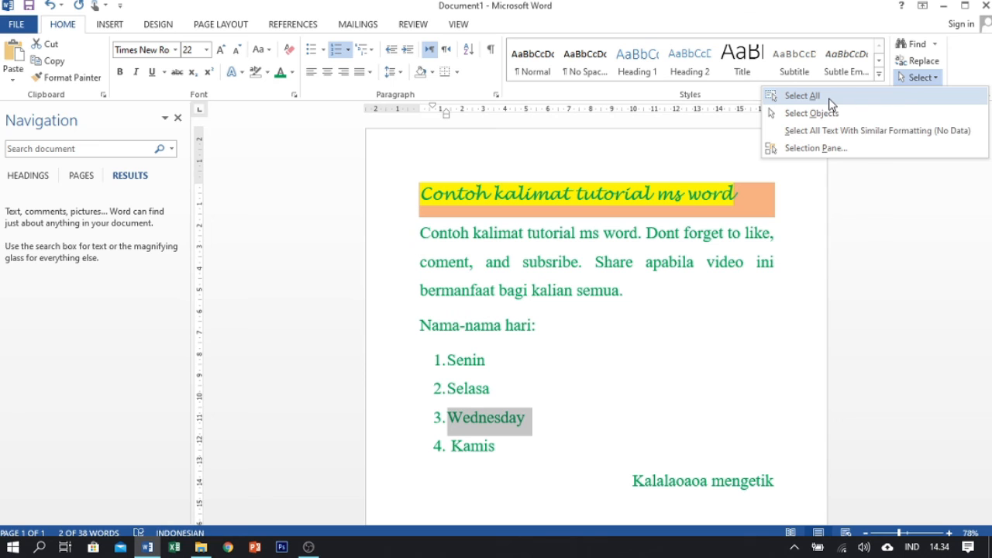
{"action": "left_click", "coordinate": [802, 96]}
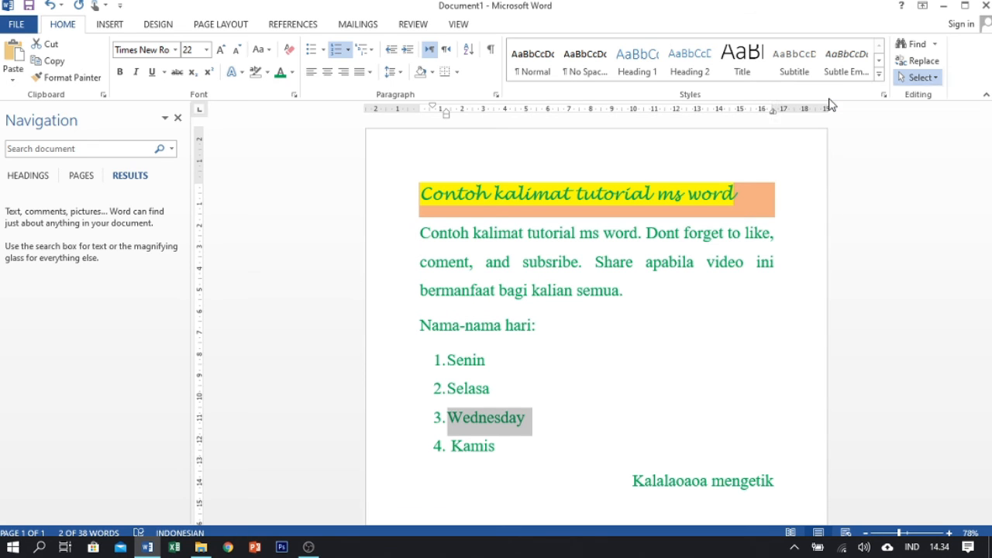
{"action": "scroll", "coordinate": [527, 449], "scroll_direction": "down", "scroll_amount": 4}
{"action": "scroll", "coordinate": [543, 433], "scroll_direction": "up", "scroll_amount": 2}
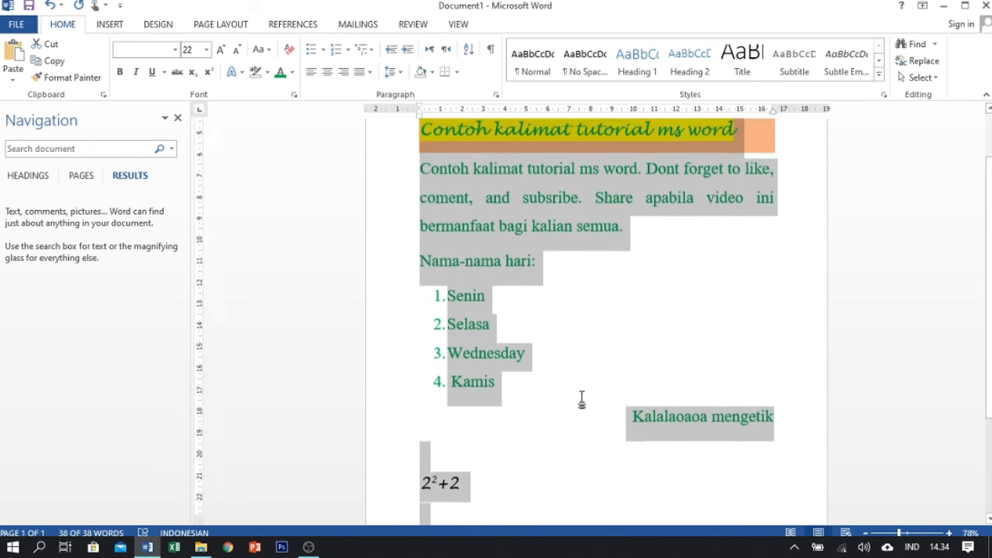
Step: Turn on the Select Objects mode while the document's content is selected
{"action": "scroll", "coordinate": [597, 394], "scroll_direction": "down", "scroll_amount": 3}
{"action": "scroll", "coordinate": [759, 283], "scroll_direction": "up", "scroll_amount": 5}
{"action": "left_click", "coordinate": [916, 78]}
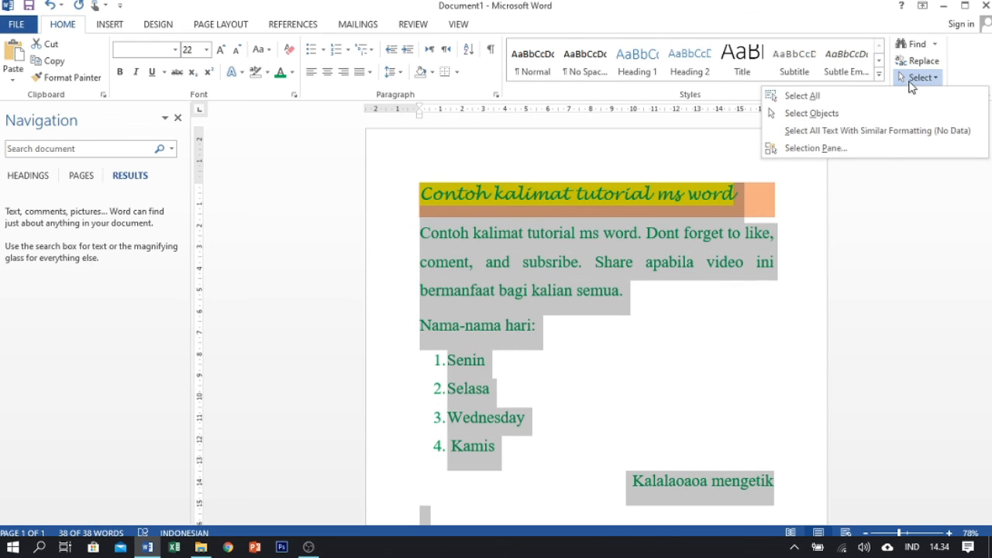
{"action": "left_click", "coordinate": [832, 117]}
Step: Select all text with similar formatting, and clear the selection by placing the cursor in the paragraph below the title
{"action": "left_click", "coordinate": [923, 78]}
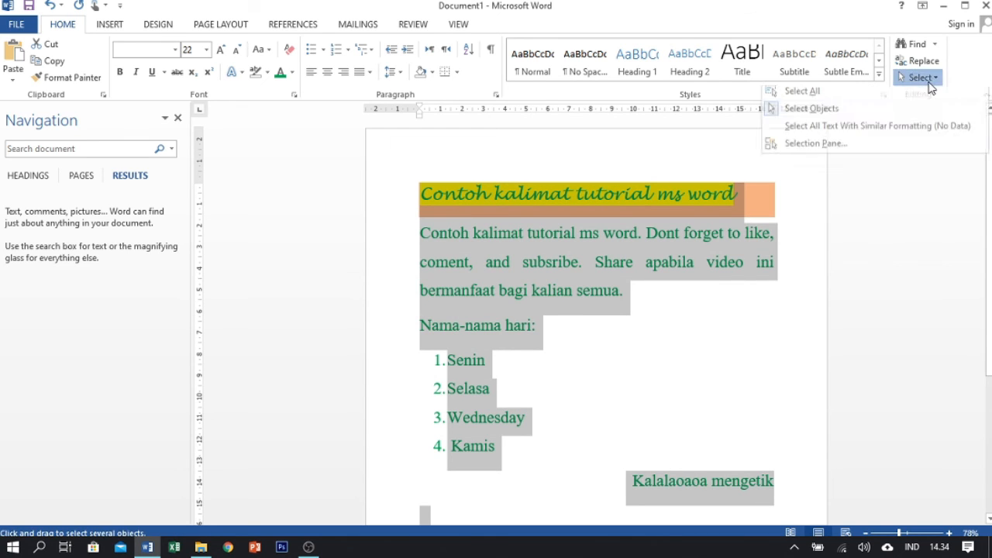
{"action": "left_click", "coordinate": [848, 132]}
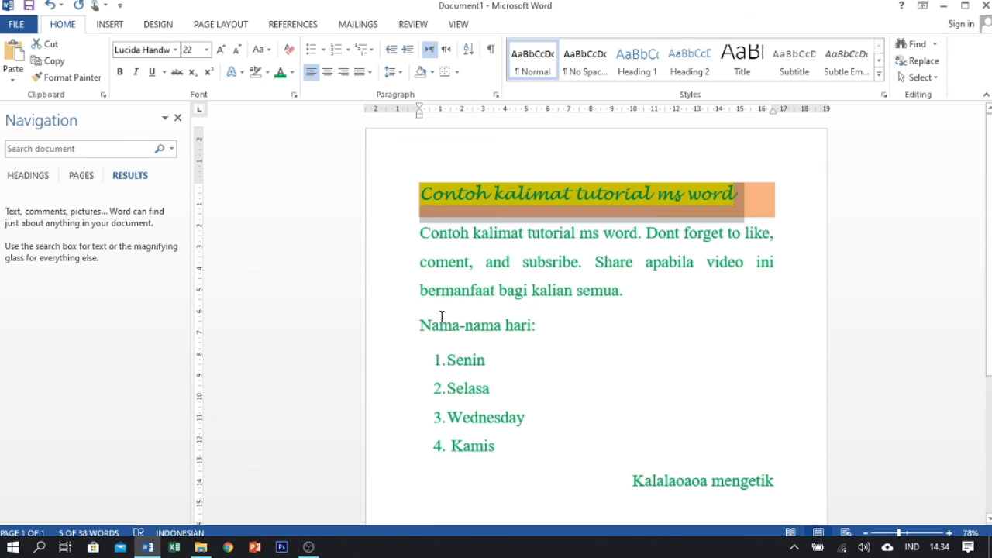
{"action": "left_click", "coordinate": [528, 290]}
Step: Select the whole document with Select All, and clear the selection by placing the cursor after "Senin" in the numbered list
{"action": "left_click", "coordinate": [921, 77]}
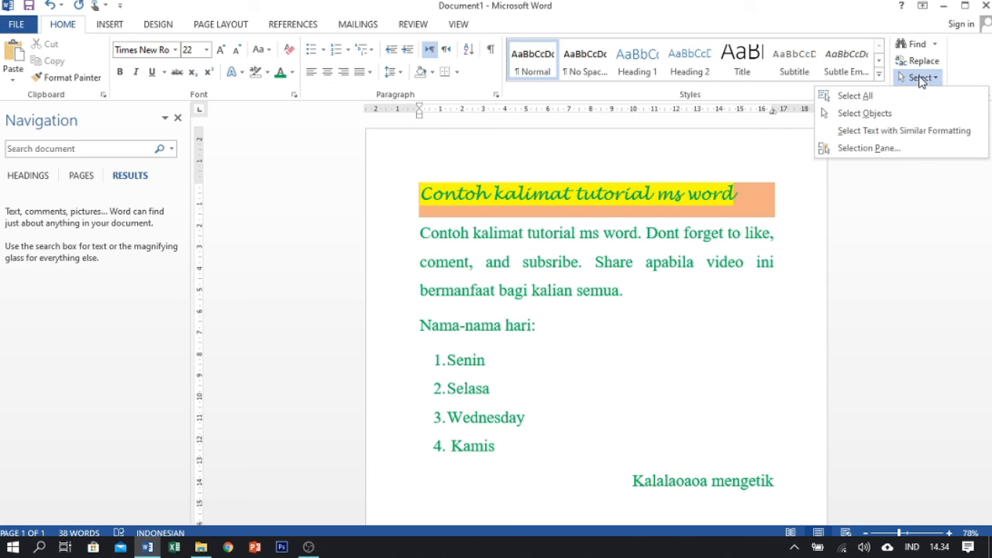
{"action": "left_click", "coordinate": [869, 102]}
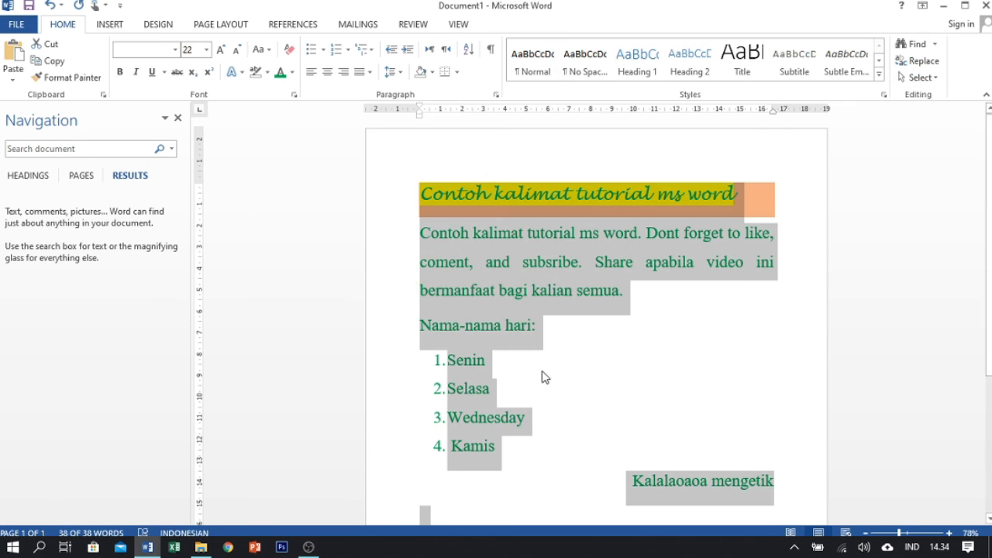
{"action": "left_click", "coordinate": [578, 374]}
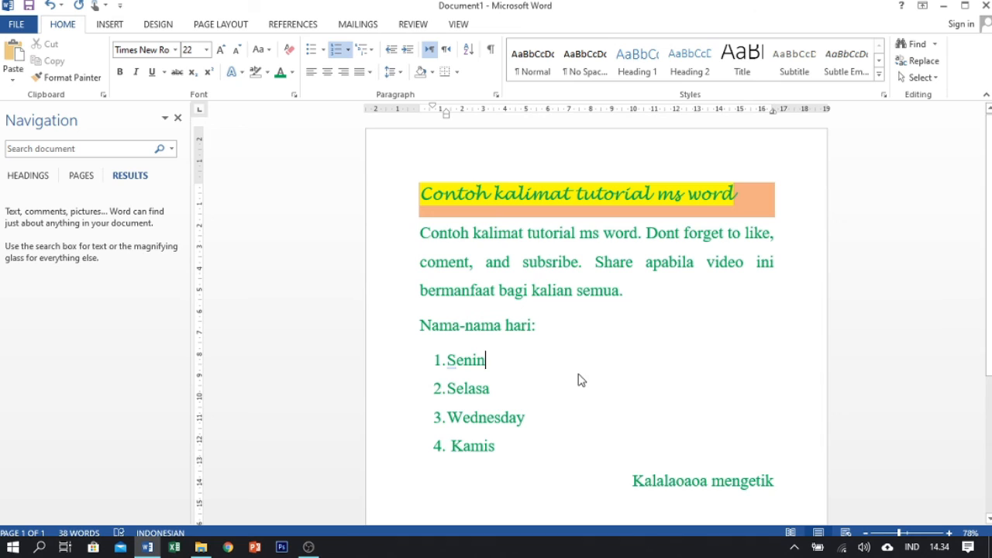